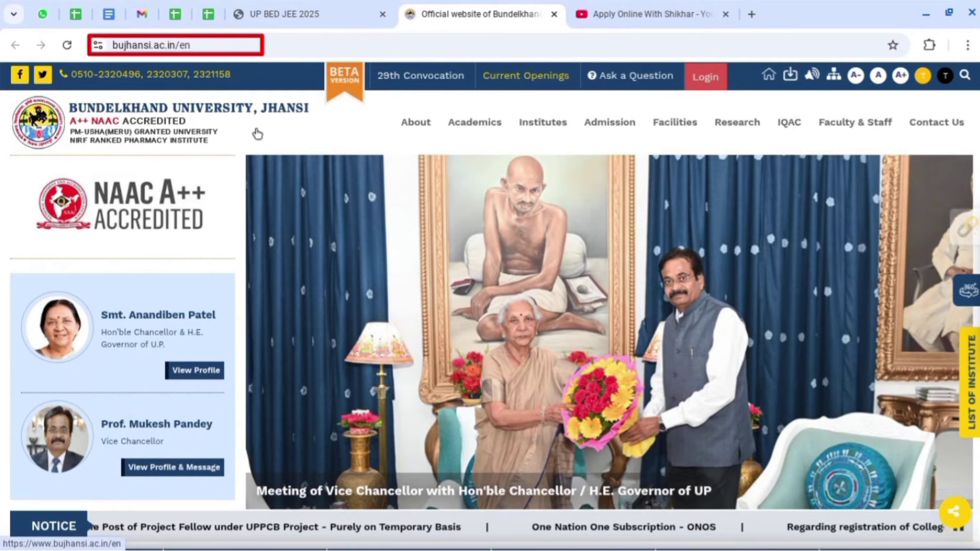
Reload the bujhansi.ac.in homepage so the UP B.Ed JEE 2025 popup banner appears.
left_click(66, 45)
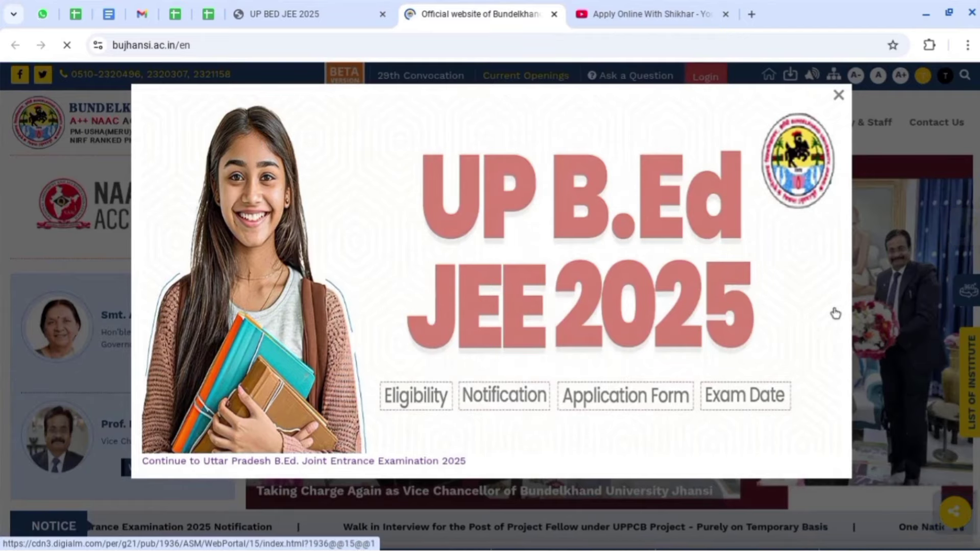
Go from the popup banner to the UP B.Ed. JEE 2025 portal and begin new user registration.
left_click(679, 294)
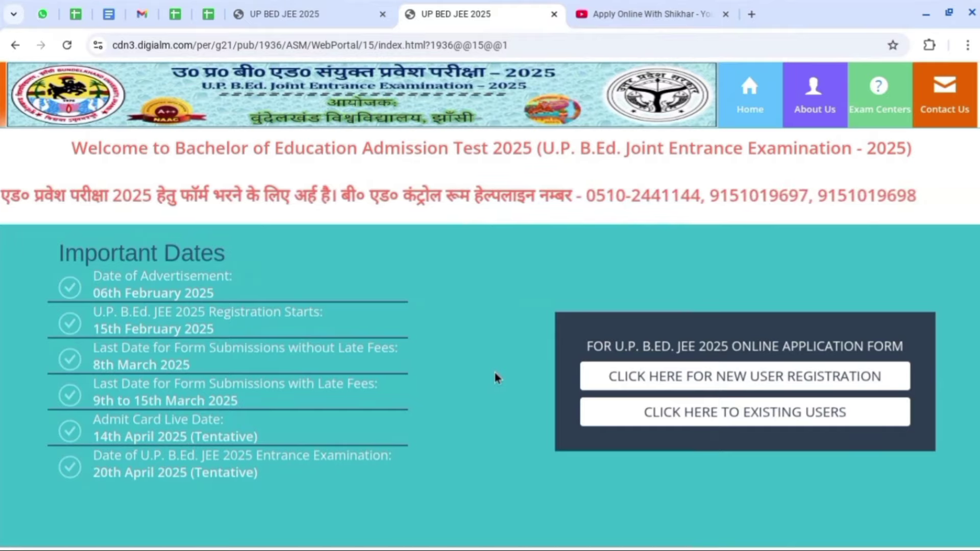
left_click(884, 387)
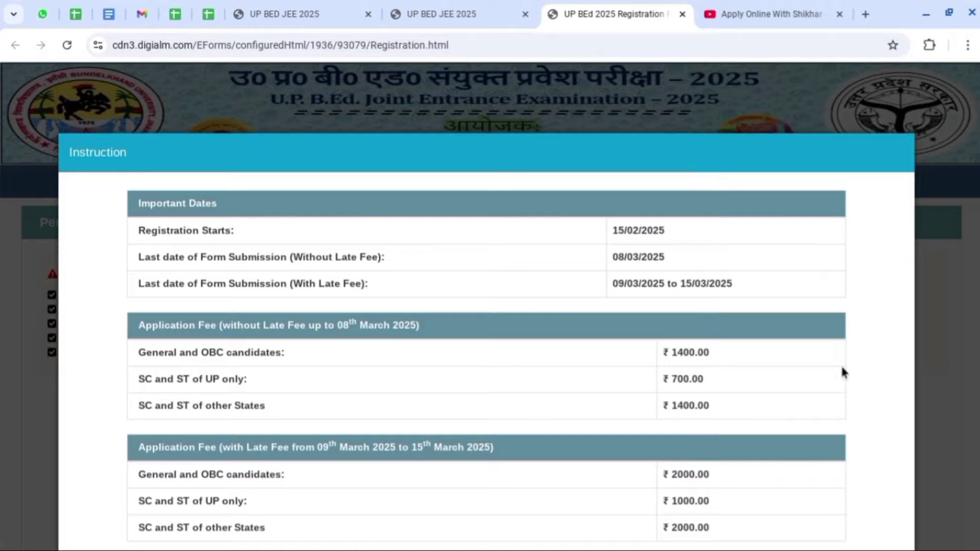
Scroll through the instruction window's important dates, fee tables and guidelines to the Privacy Notice.
scroll(842, 370, "down", 3)
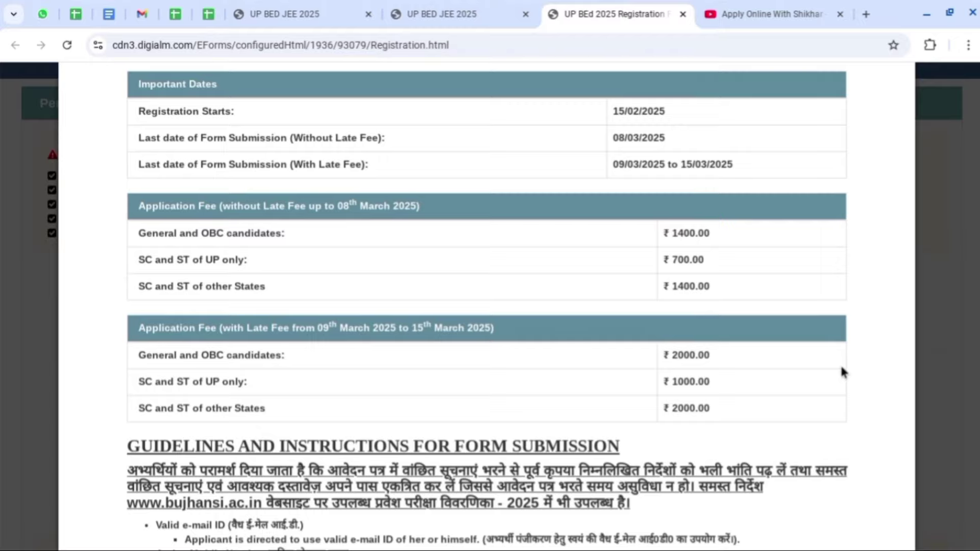
scroll(842, 368, "down", 3)
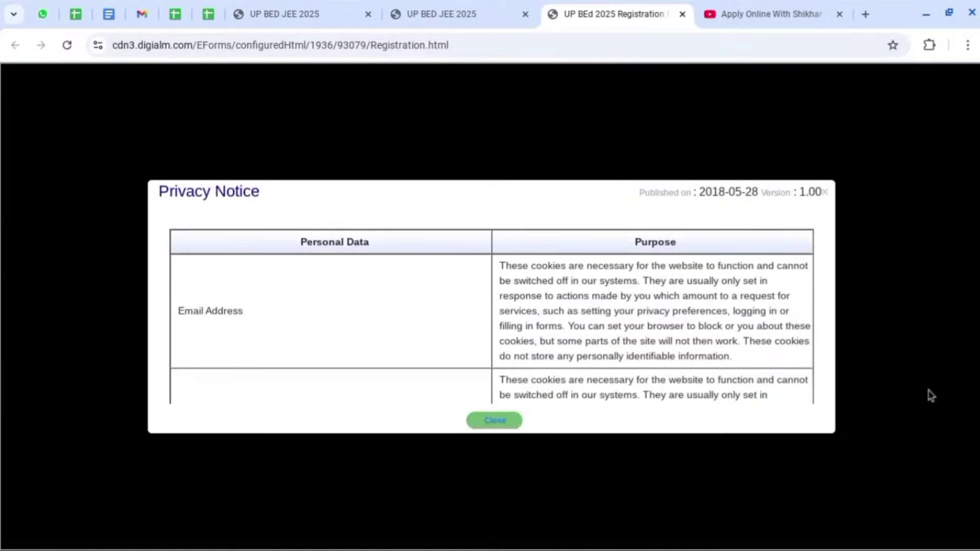
Close the Privacy Notice and scroll down to the name and date of birth fields.
left_click(496, 421)
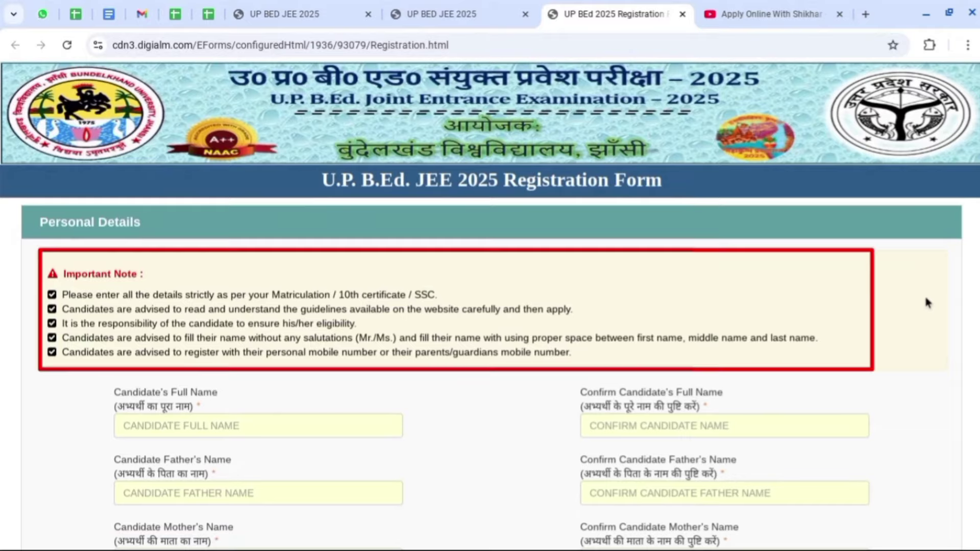
scroll(928, 302, "down", 3)
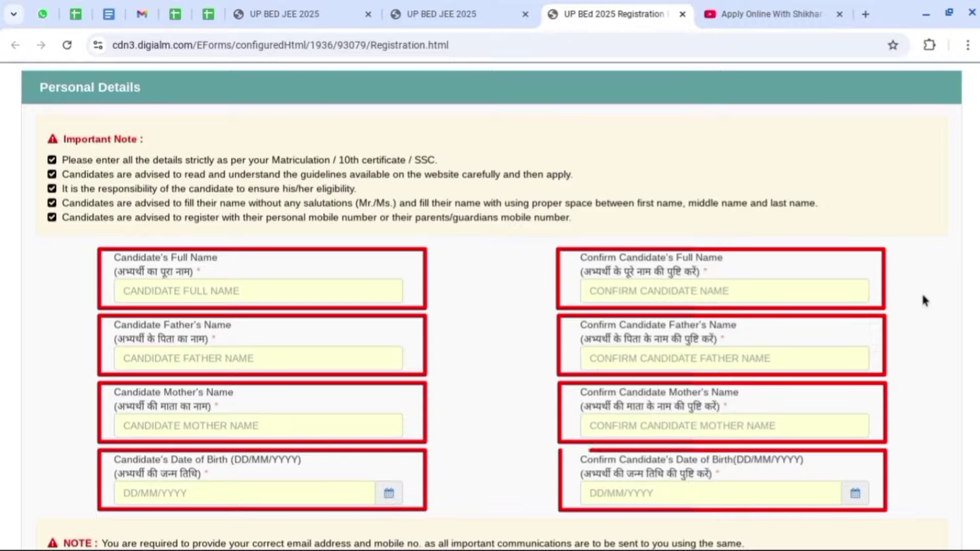
scroll(946, 369, "down", 7)
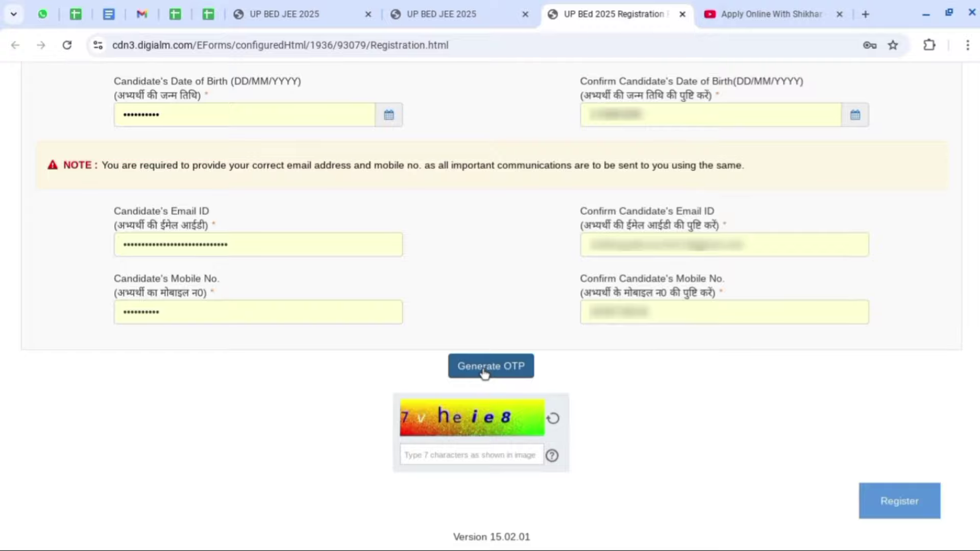
Generate an OTP for the entered email and mobile number, passing the captcha check.
left_click(484, 368)
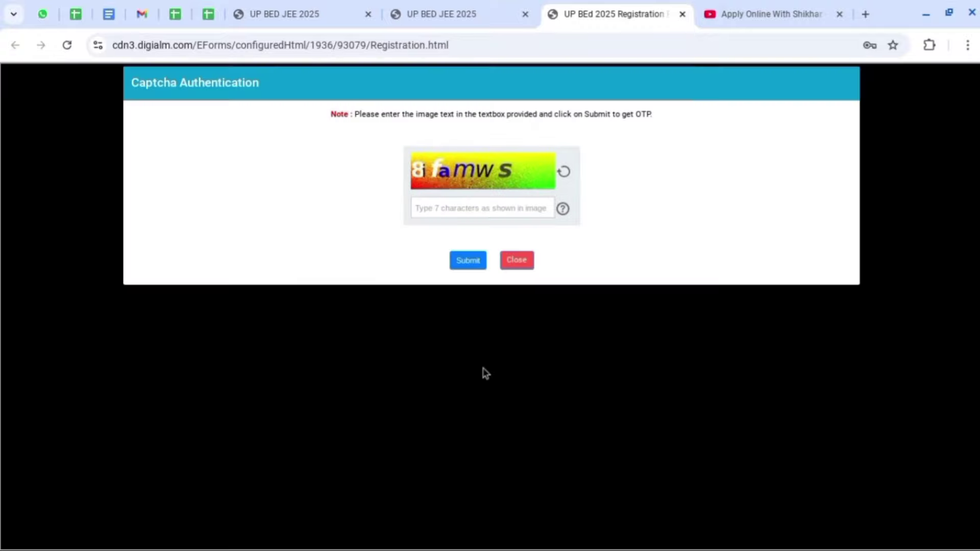
left_click(441, 209)
type("8ifamws")
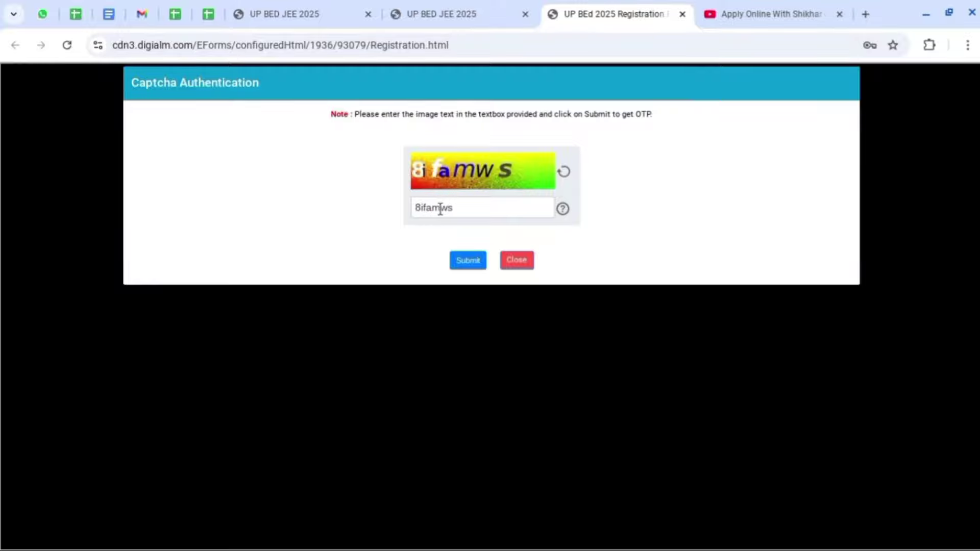
left_click(466, 261)
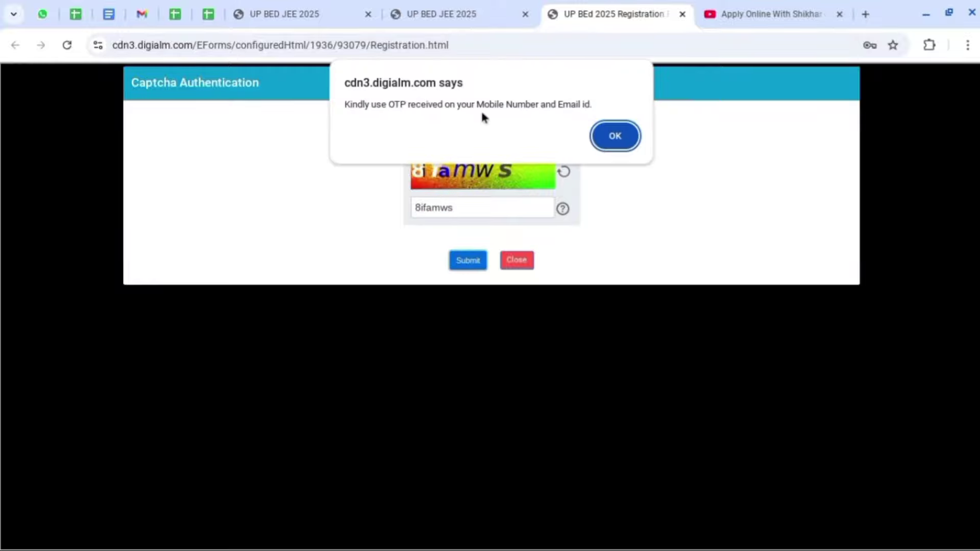
left_click(610, 136)
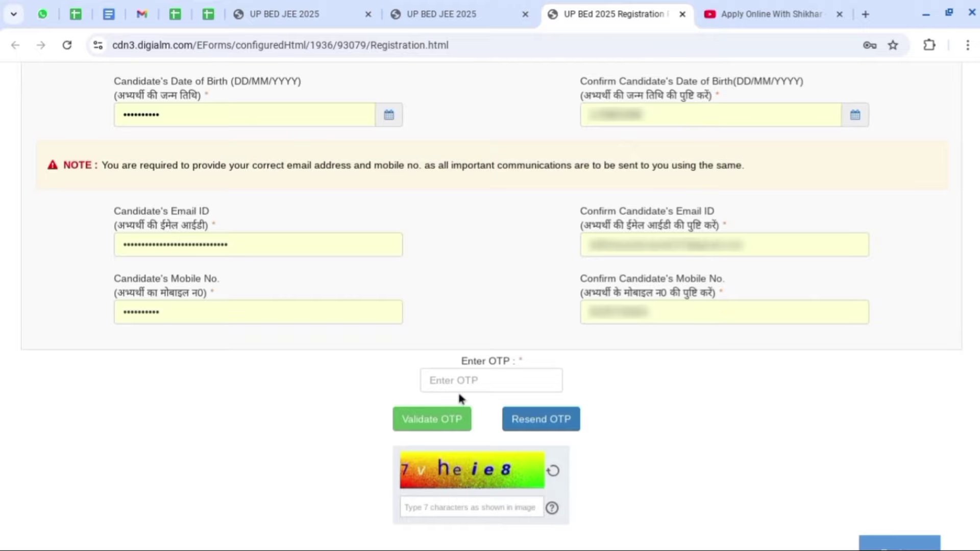
Enter the received OTP and validate it.
left_click(466, 380)
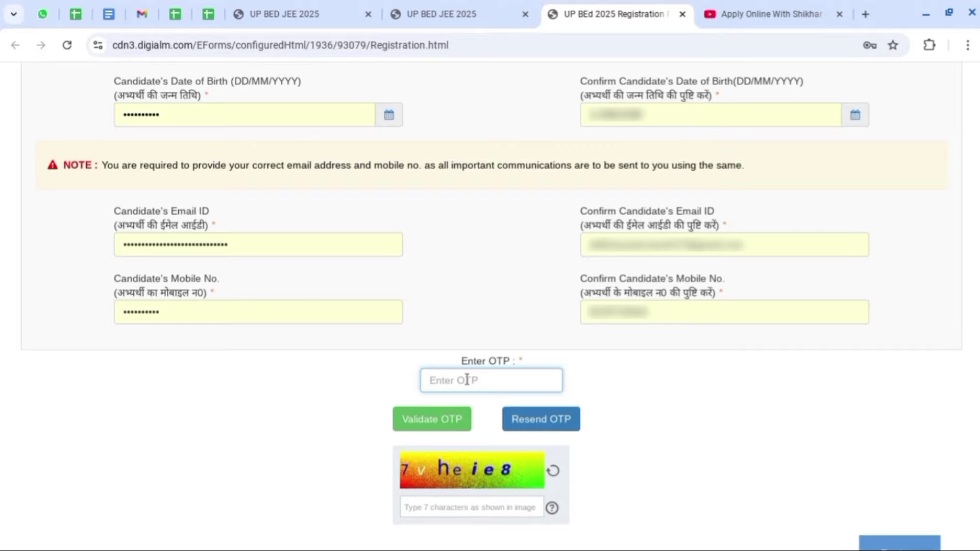
type("••••••")
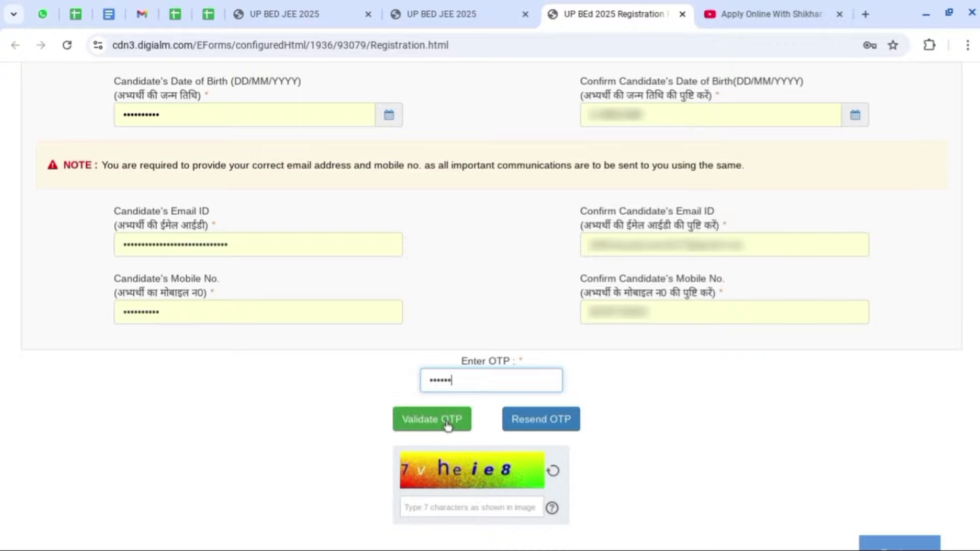
left_click(447, 422)
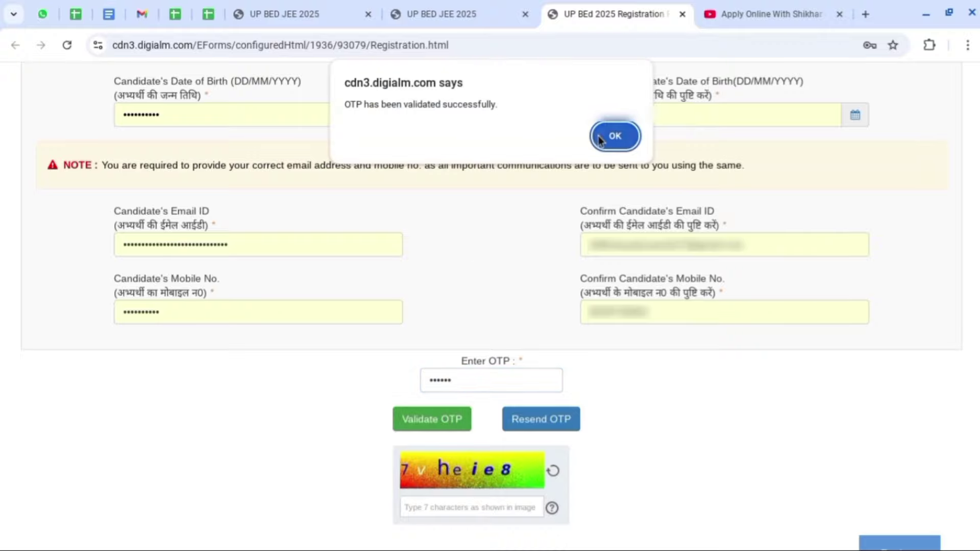
left_click(600, 141)
Fill in the registration captcha and register the new user.
left_click(427, 454)
type("7vhe")
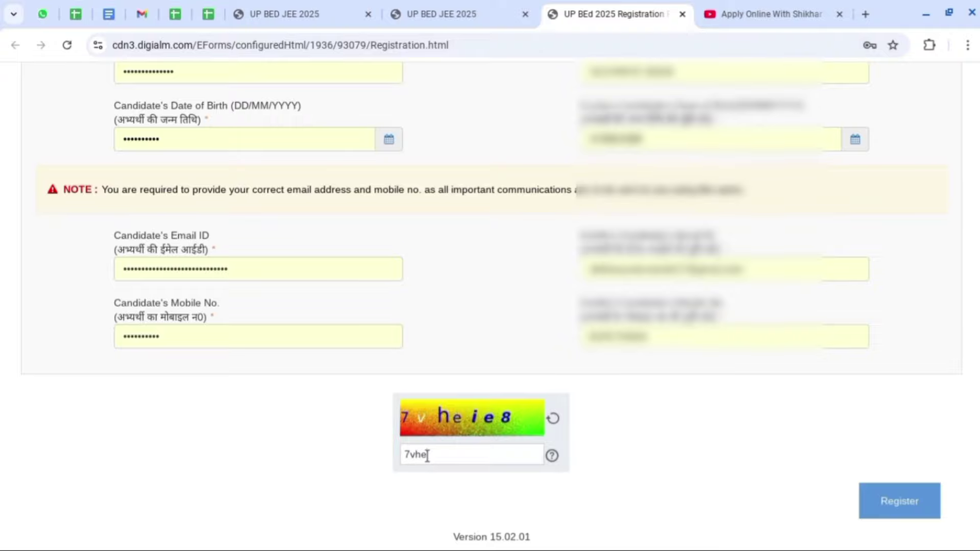
type("ie8")
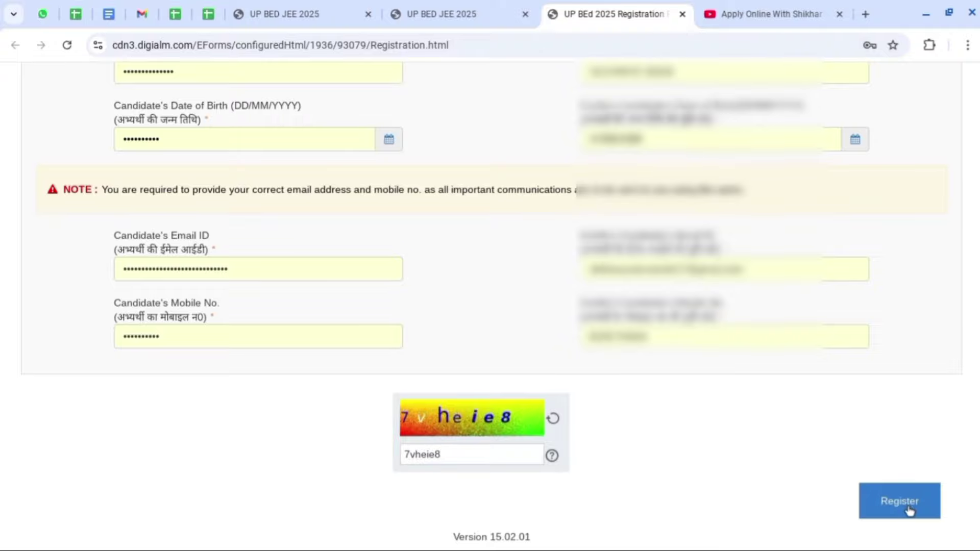
left_click(908, 506)
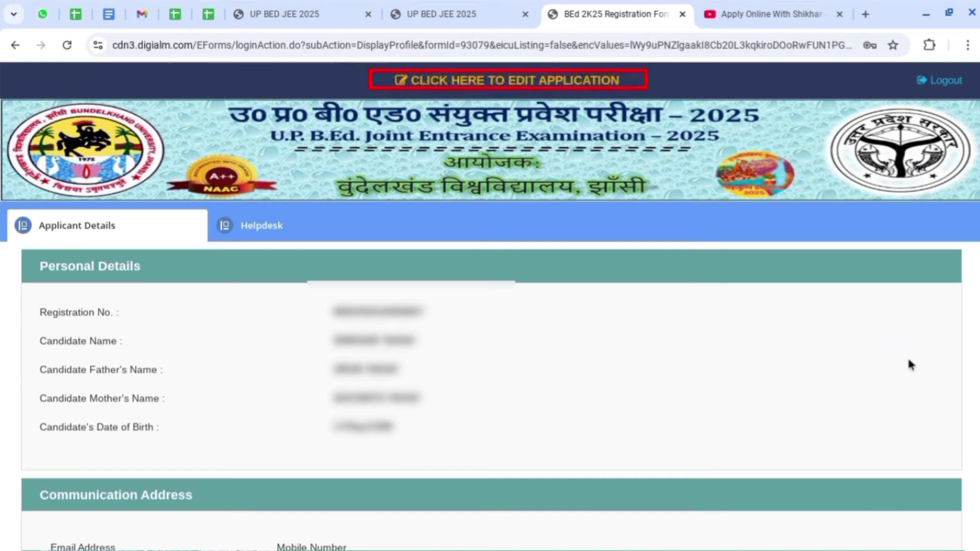
Use 'CLICK HERE TO EDIT APPLICATION' on the profile page to edit the application.
left_click(544, 83)
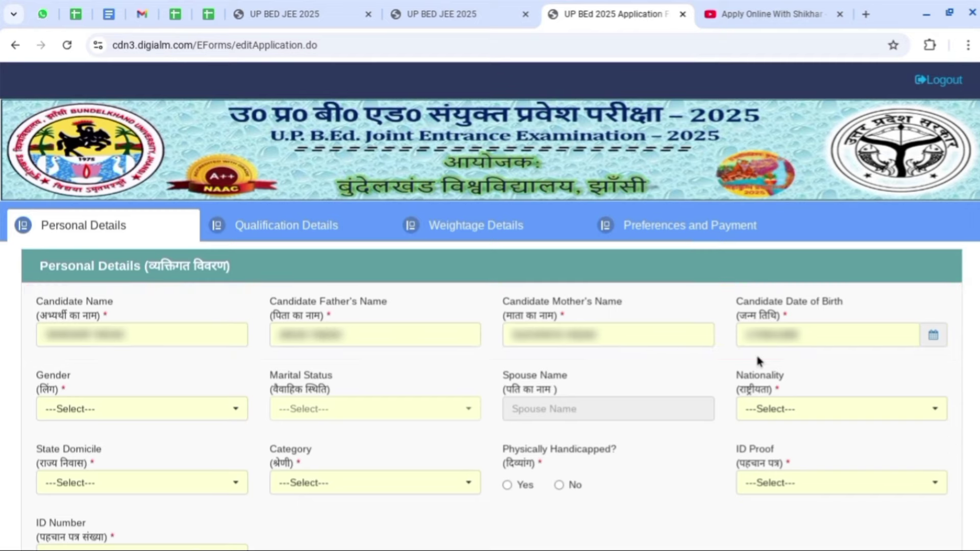
Set Gender to Male and Marital Status to Unmarried.
left_click(67, 410)
left_click(67, 465)
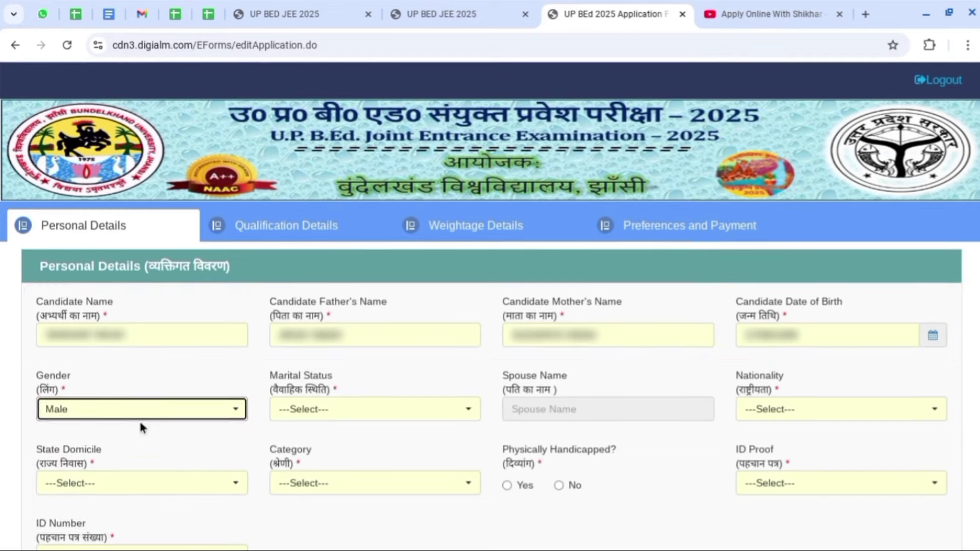
left_click(346, 412)
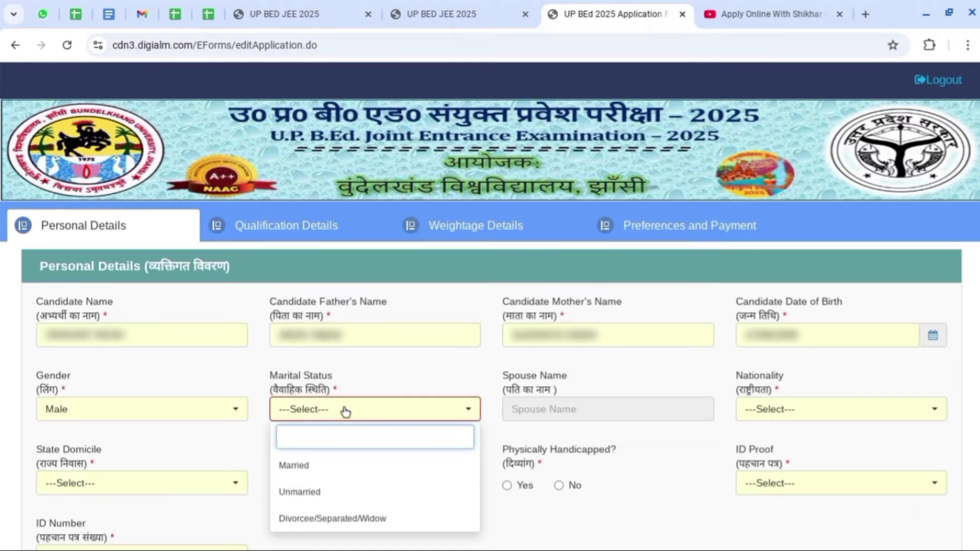
left_click(317, 493)
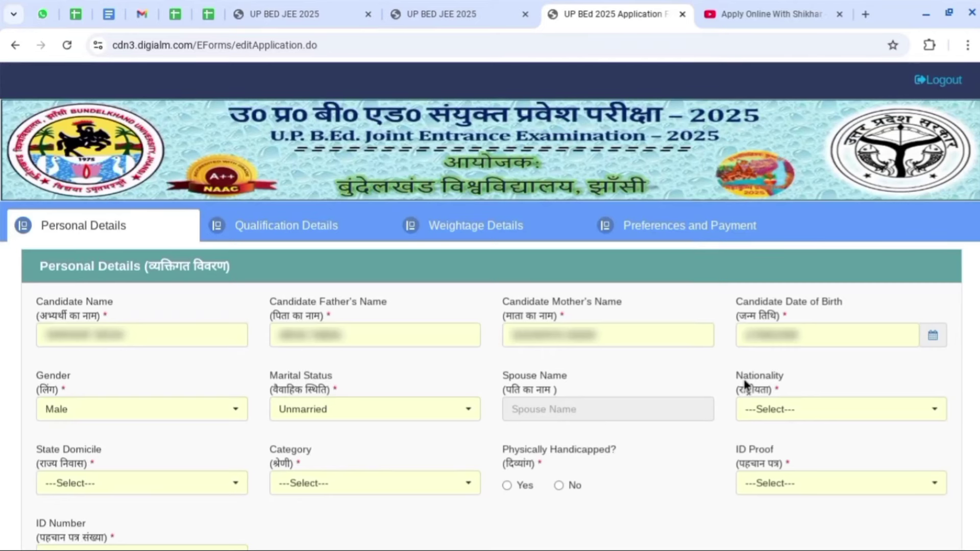
left_click(124, 410)
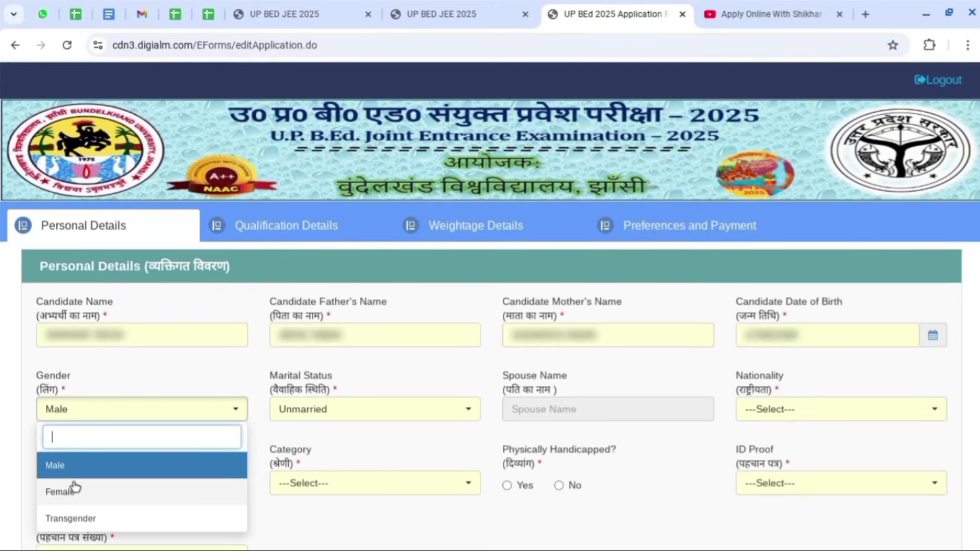
left_click(75, 494)
left_click(337, 409)
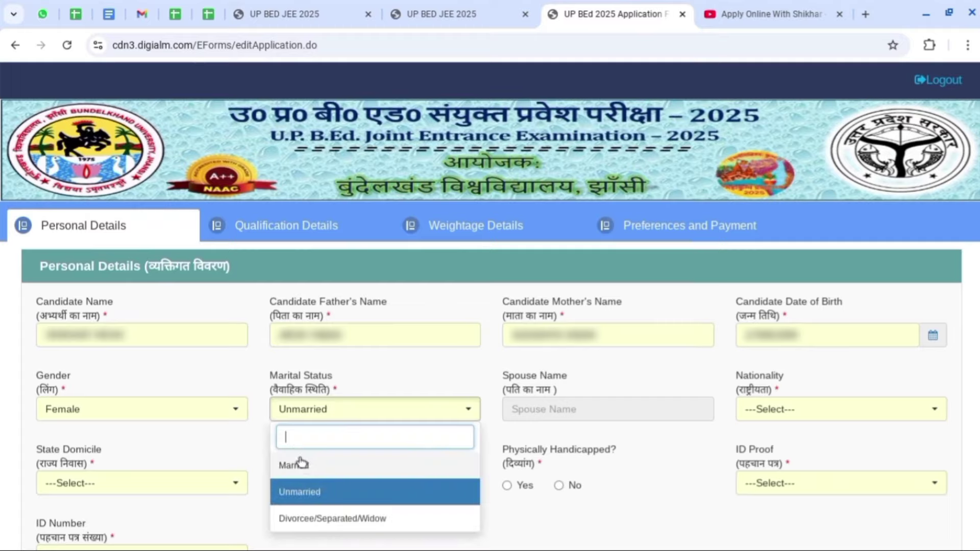
left_click(306, 463)
left_click(522, 410)
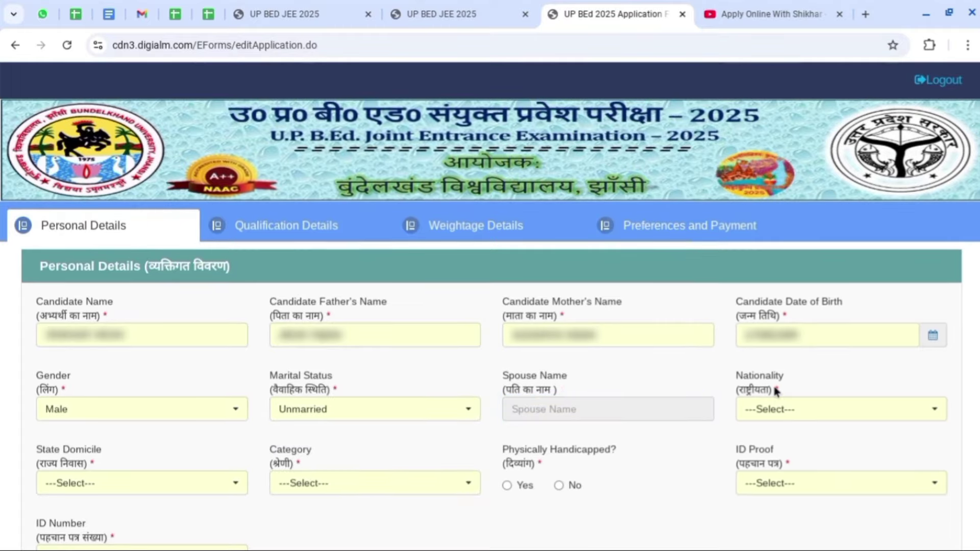
Set Nationality to Indian.
left_click(813, 416)
left_click(785, 467)
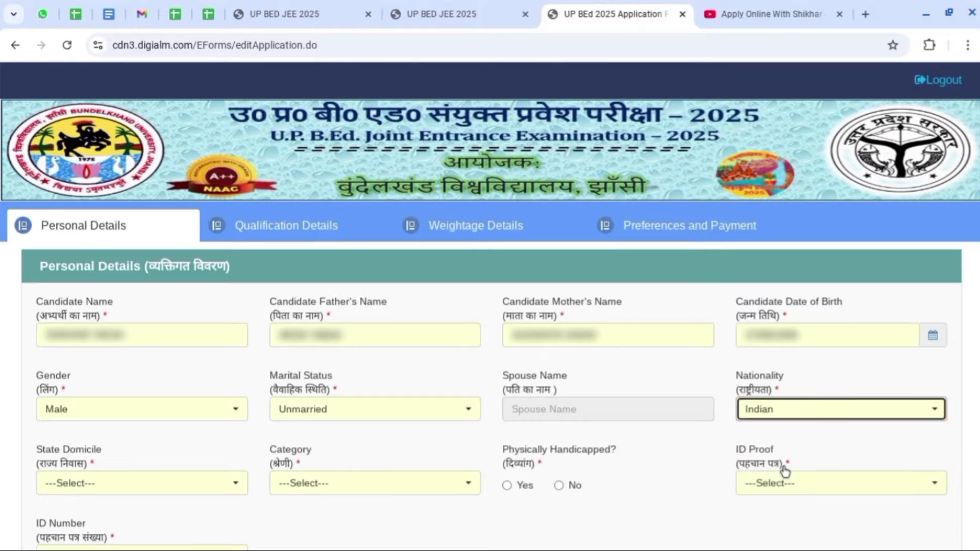
left_click(119, 484)
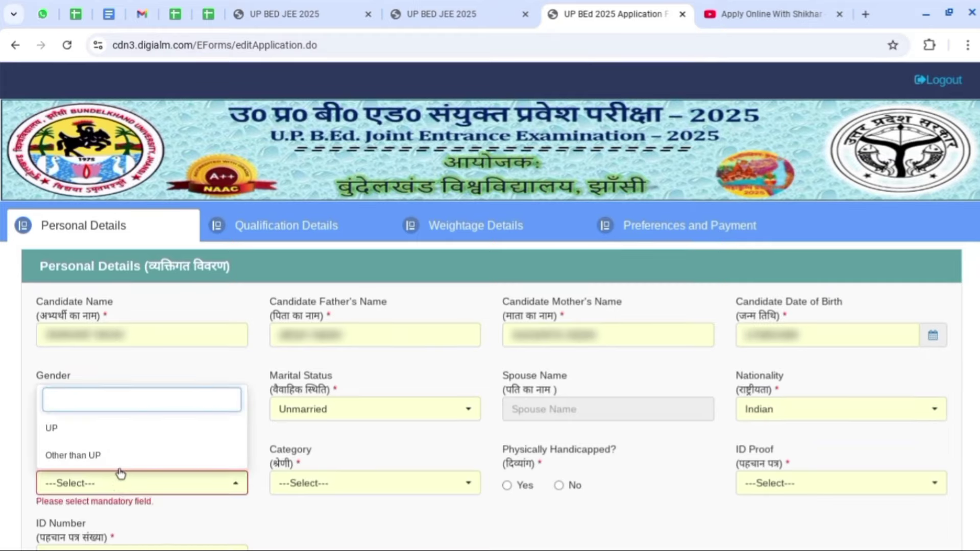
Set State Domicile to UP after briefly trying Other than UP.
left_click(115, 432)
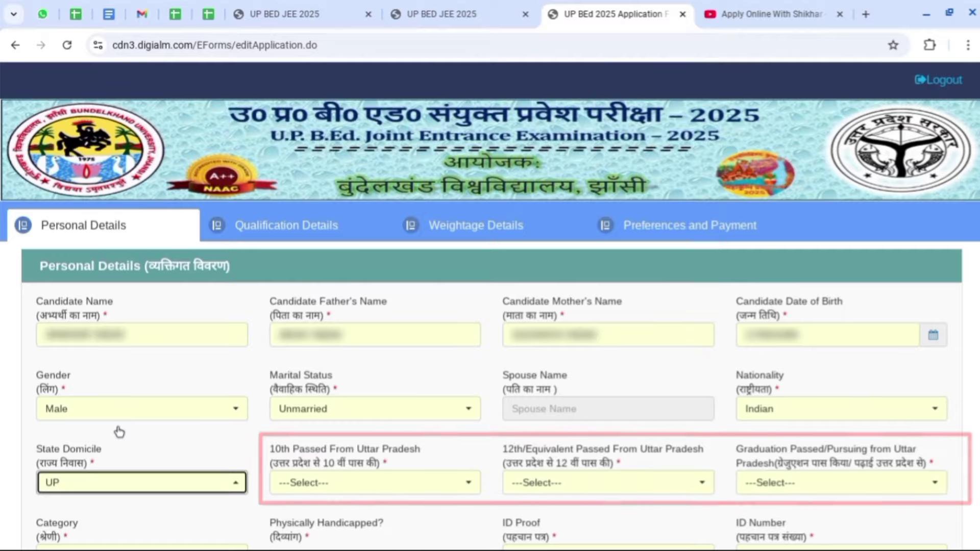
left_click(138, 483)
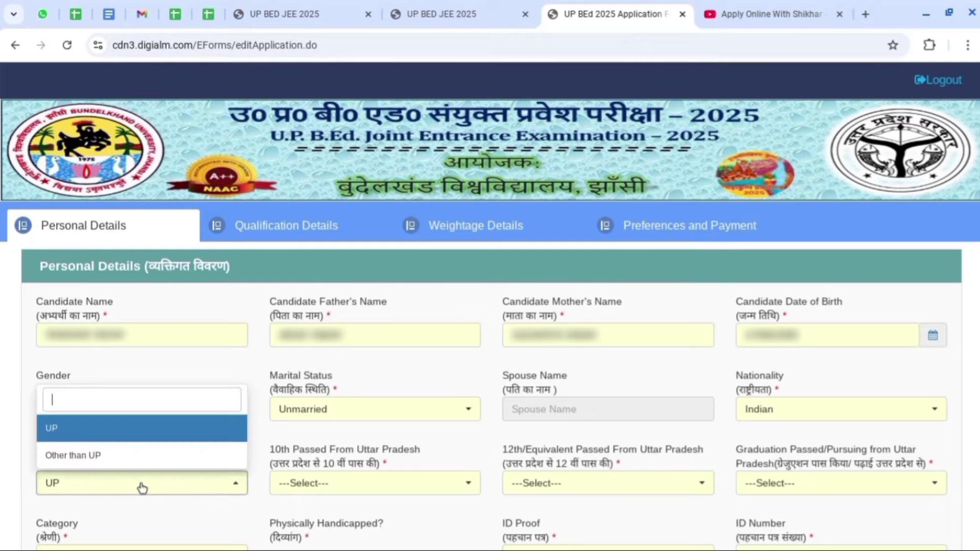
left_click(127, 456)
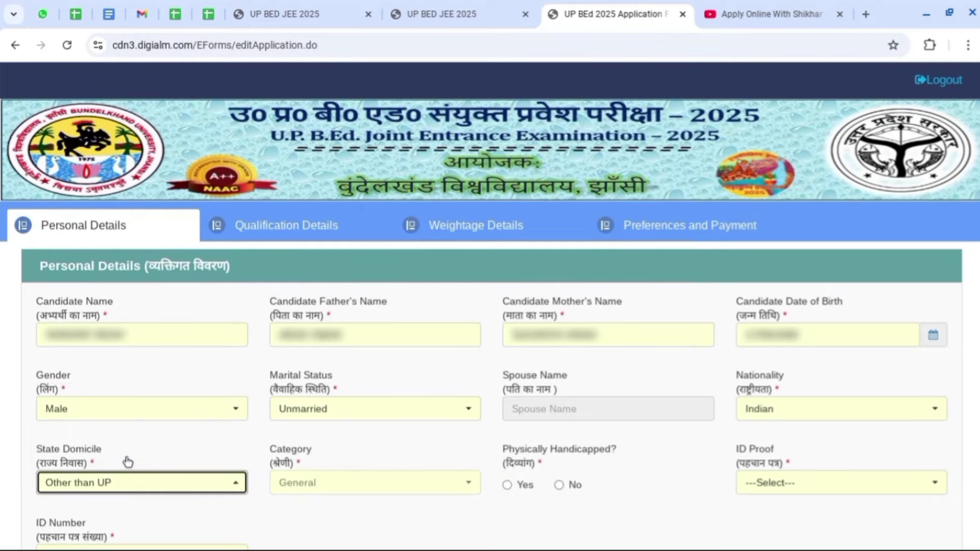
left_click(316, 482)
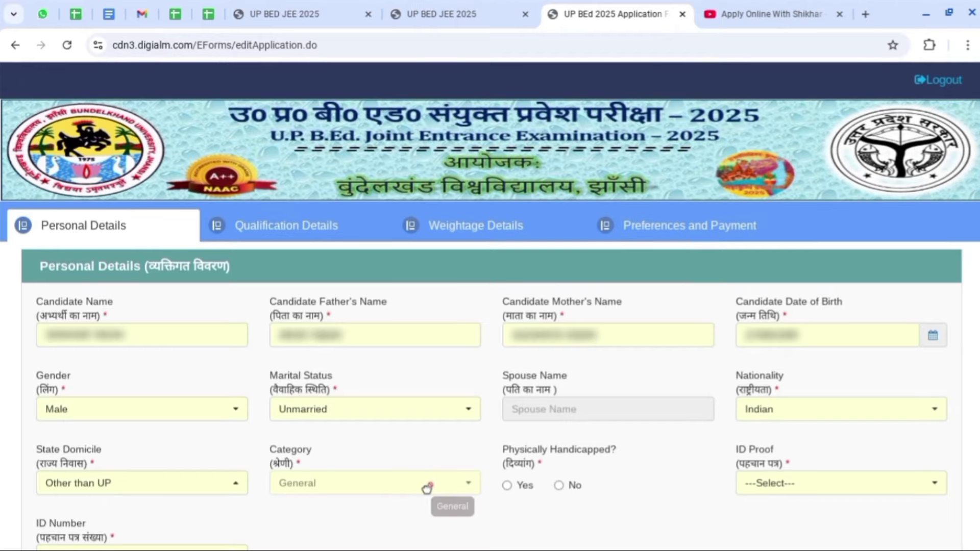
left_click(177, 490)
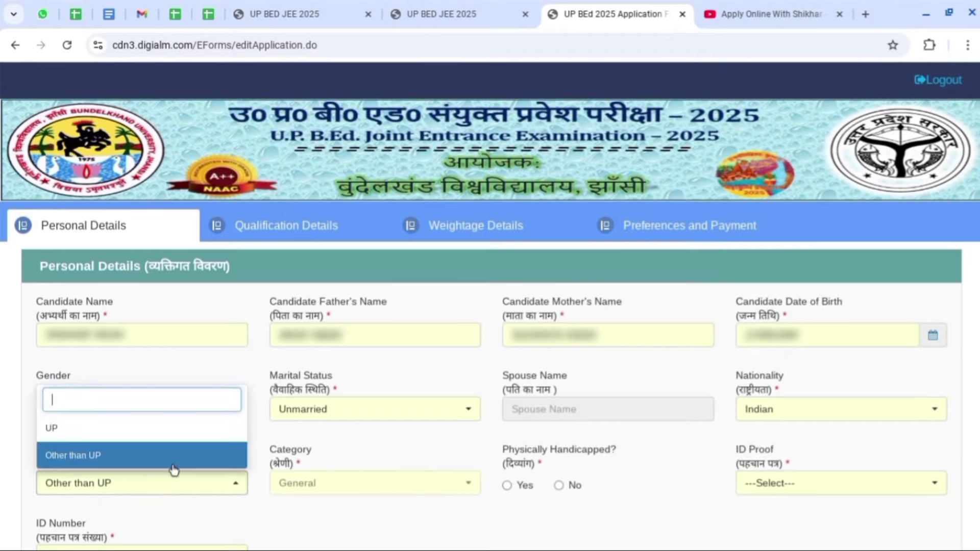
left_click(169, 432)
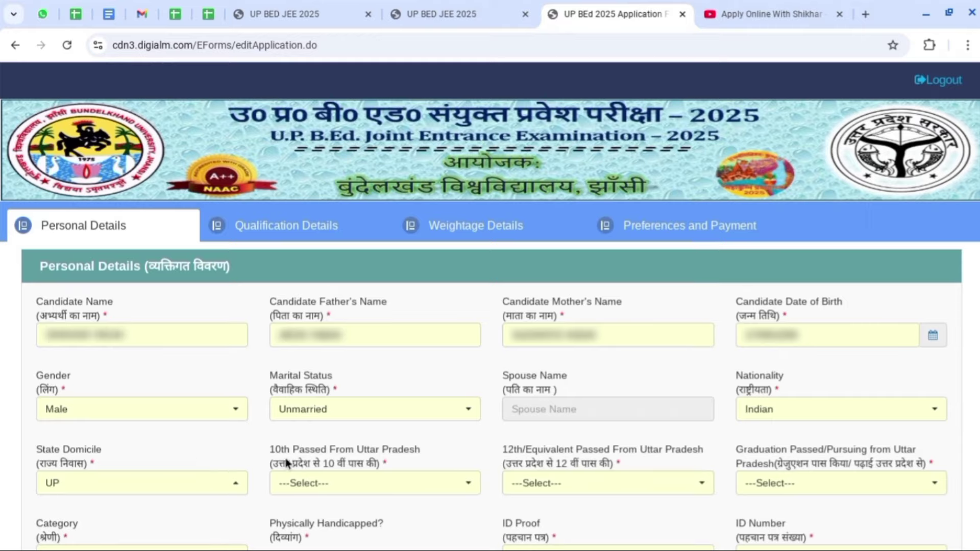
Answer Yes for 10th, 12th and graduation passed from Uttar Pradesh.
left_click(376, 488)
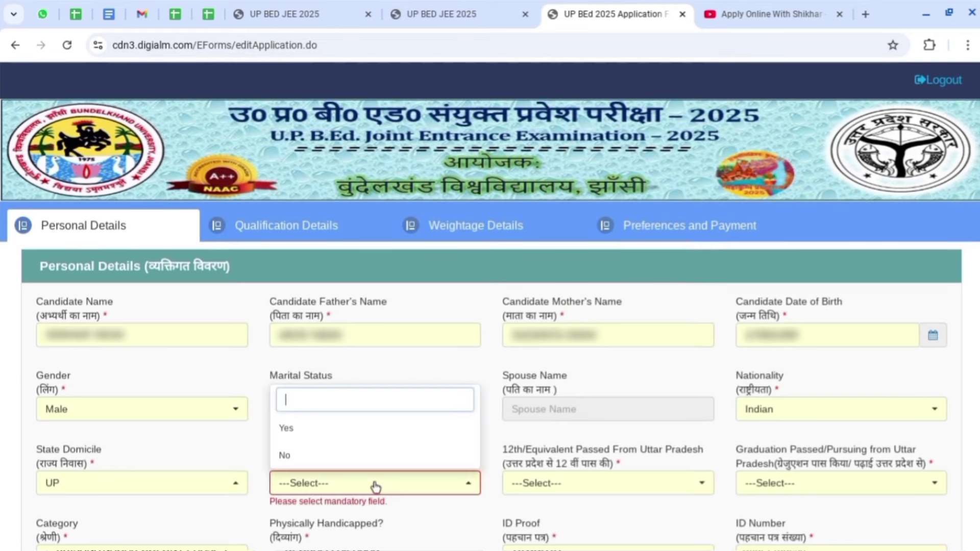
left_click(390, 428)
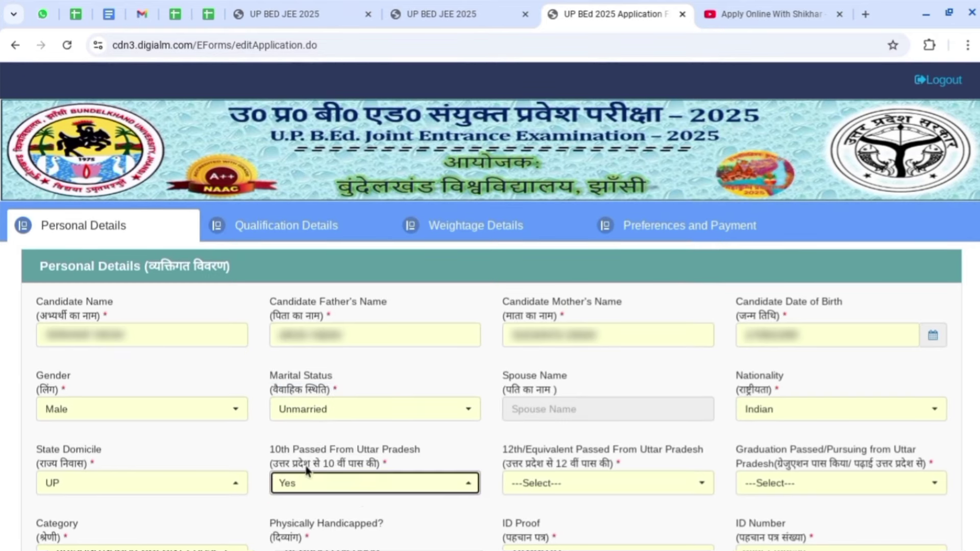
left_click(332, 483)
left_click(474, 480)
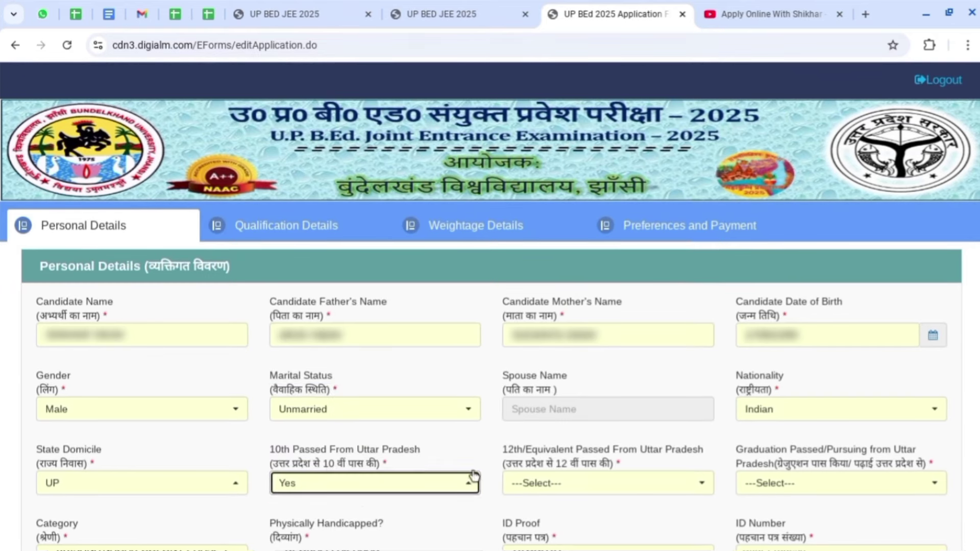
left_click(537, 459)
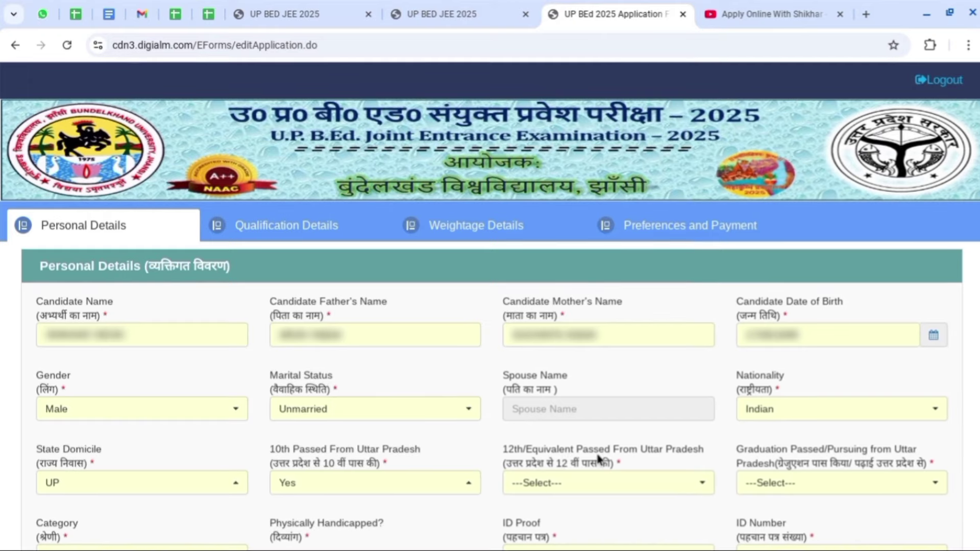
left_click(568, 485)
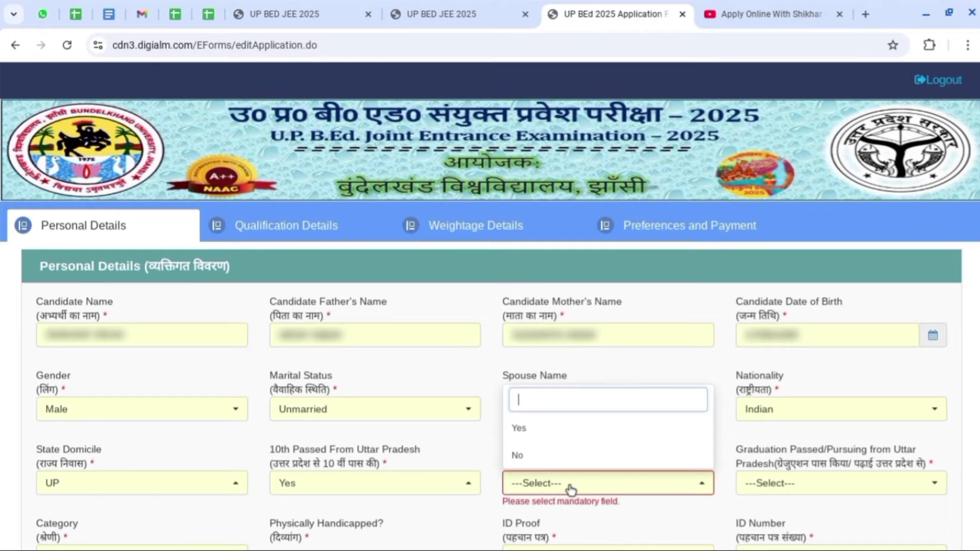
left_click(581, 432)
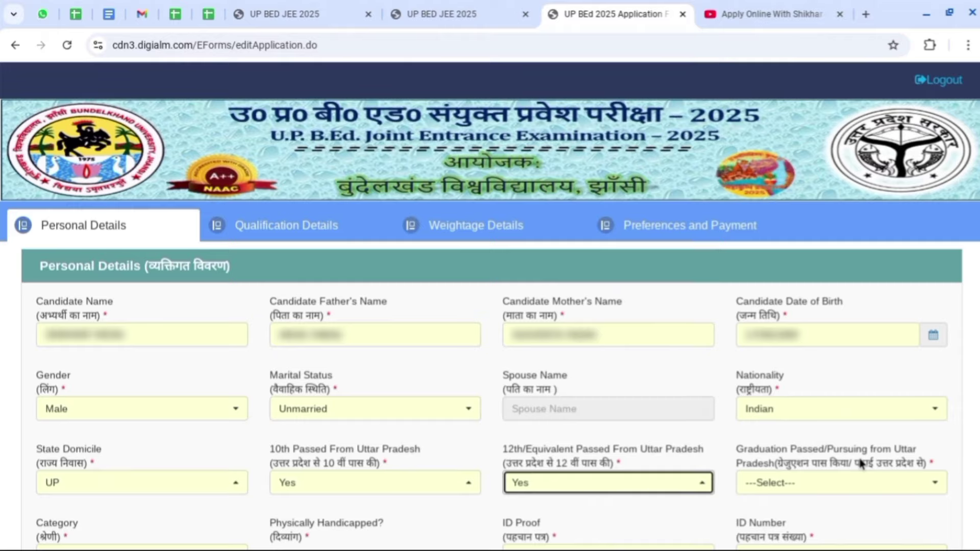
left_click(856, 485)
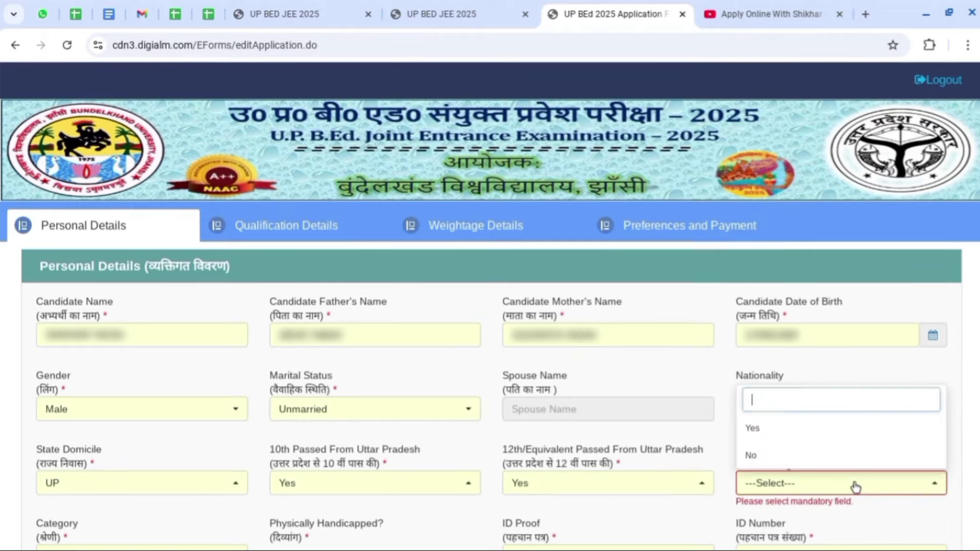
left_click(845, 430)
scroll(844, 430, "down", 6)
scroll(332, 255, "up", 1)
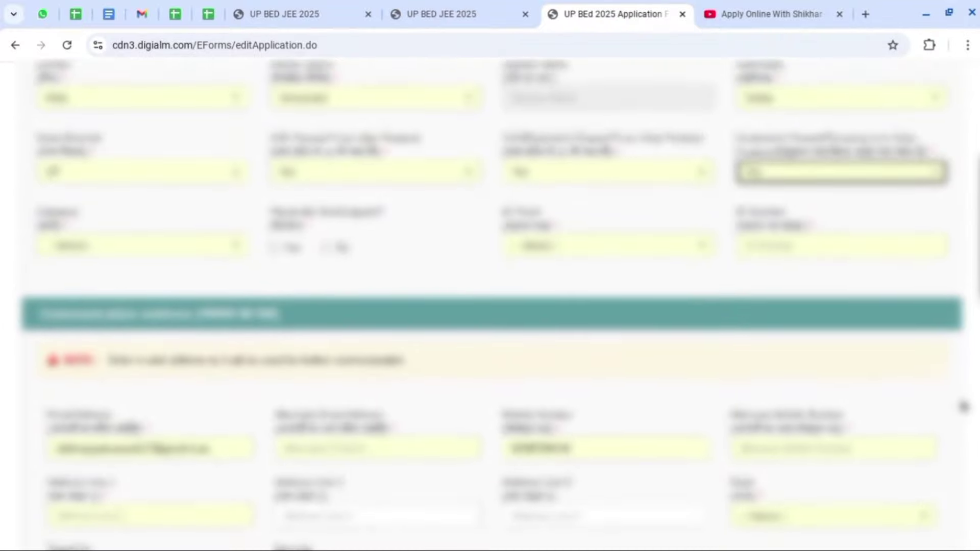
Choose OBC category, mark non-creamy layer Yes, and enter the category certificate number.
left_click(82, 258)
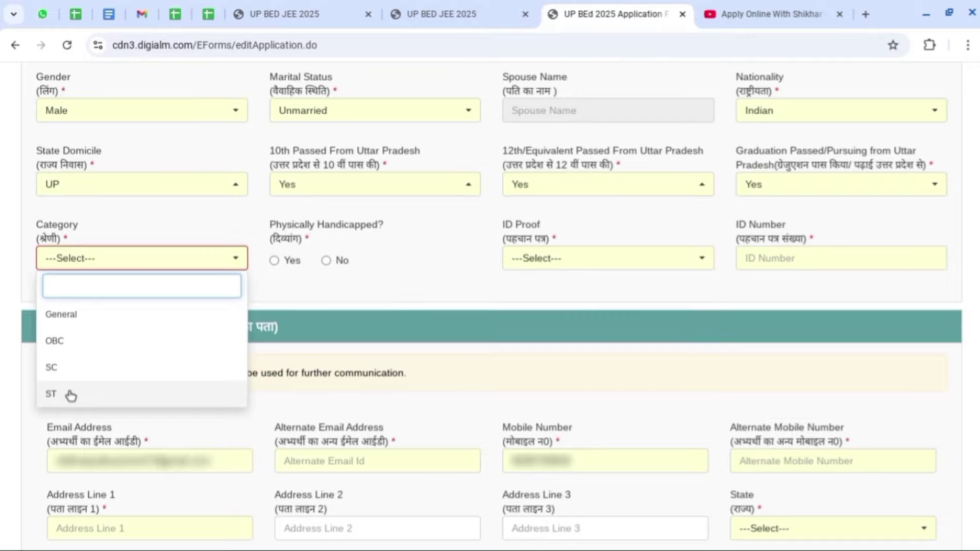
left_click(147, 349)
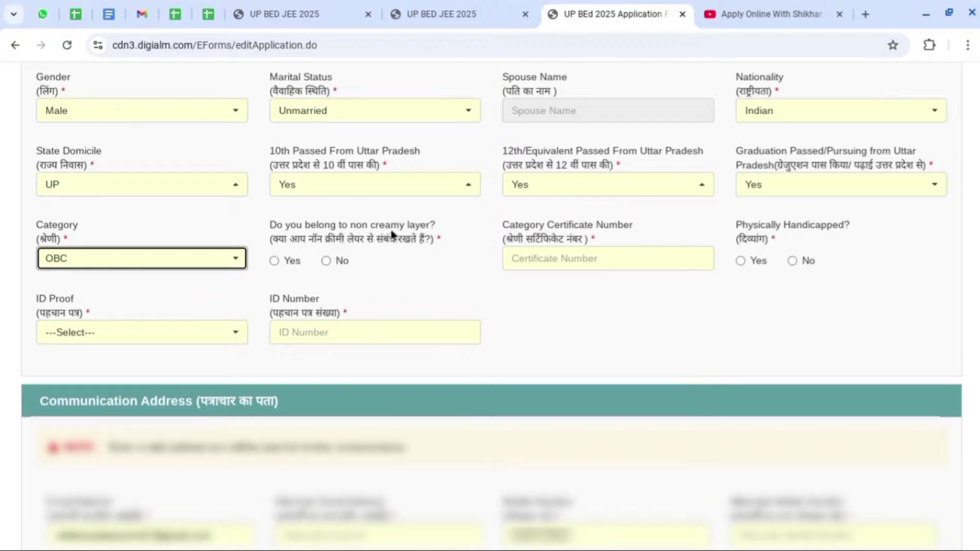
left_click(274, 261)
left_click(326, 261)
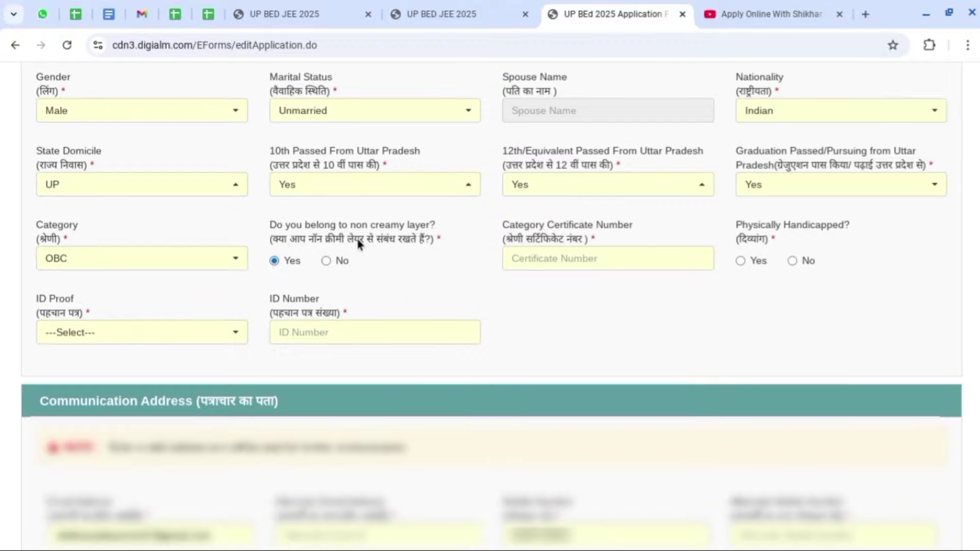
left_click(580, 257)
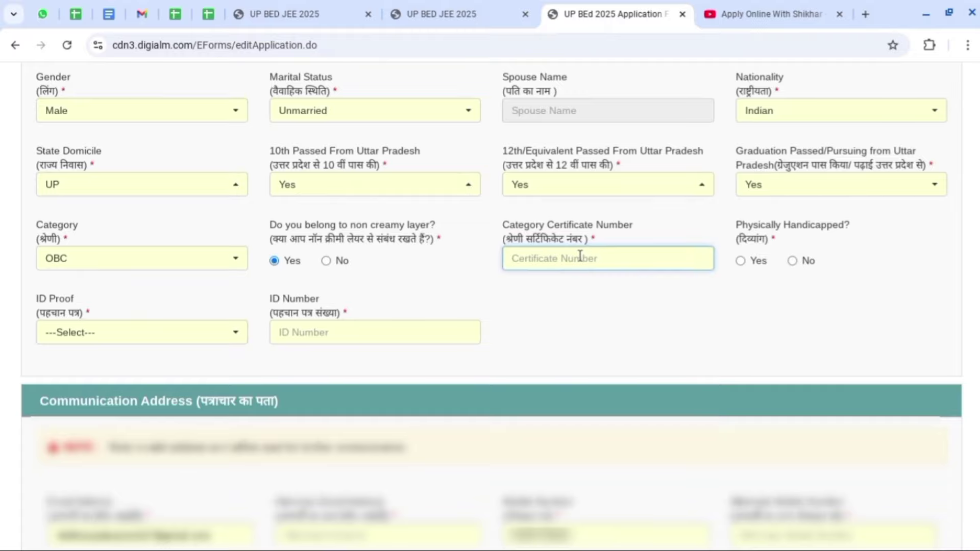
type("12345678901234")
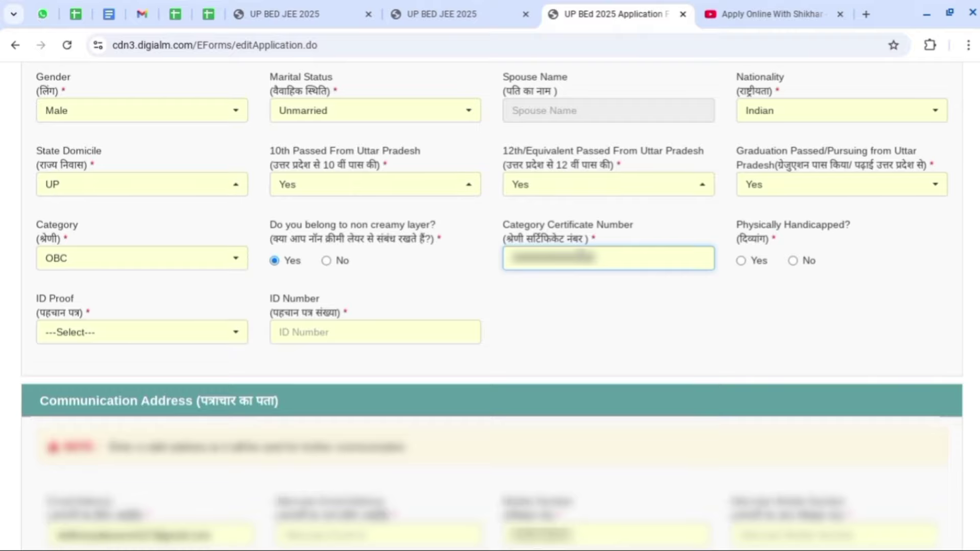
left_click(609, 298)
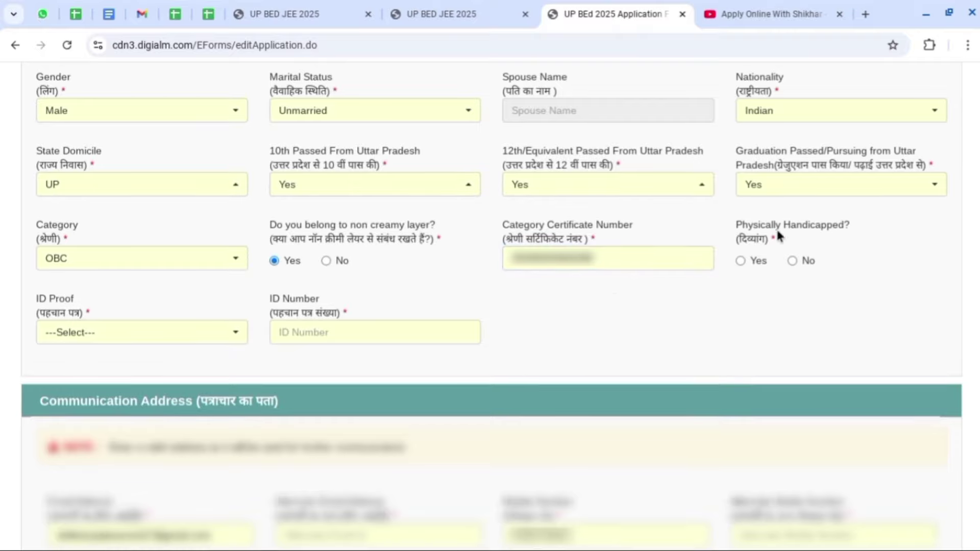
Mark Physically Handicapped as No, choose Others for ID Proof, and scroll to Communication Address.
left_click(740, 260)
left_click(143, 337)
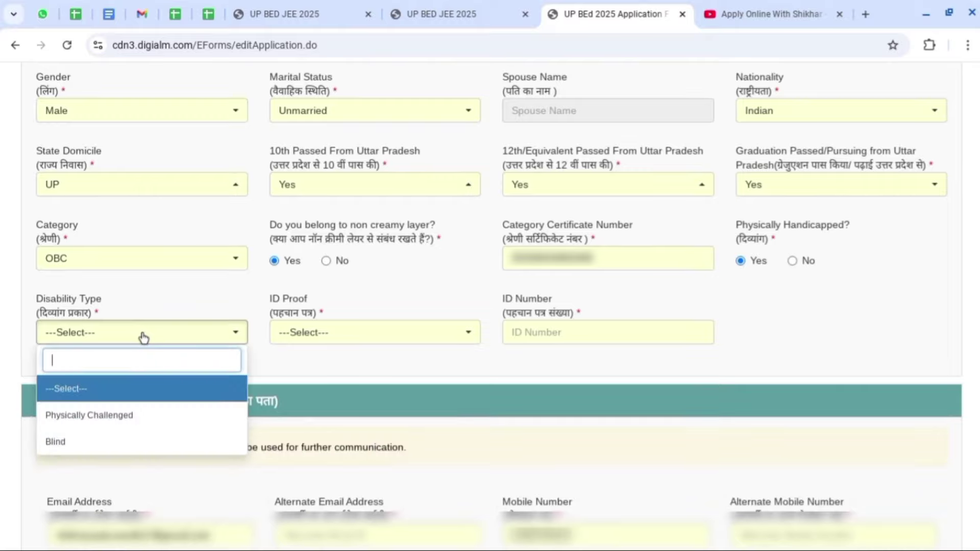
left_click(607, 307)
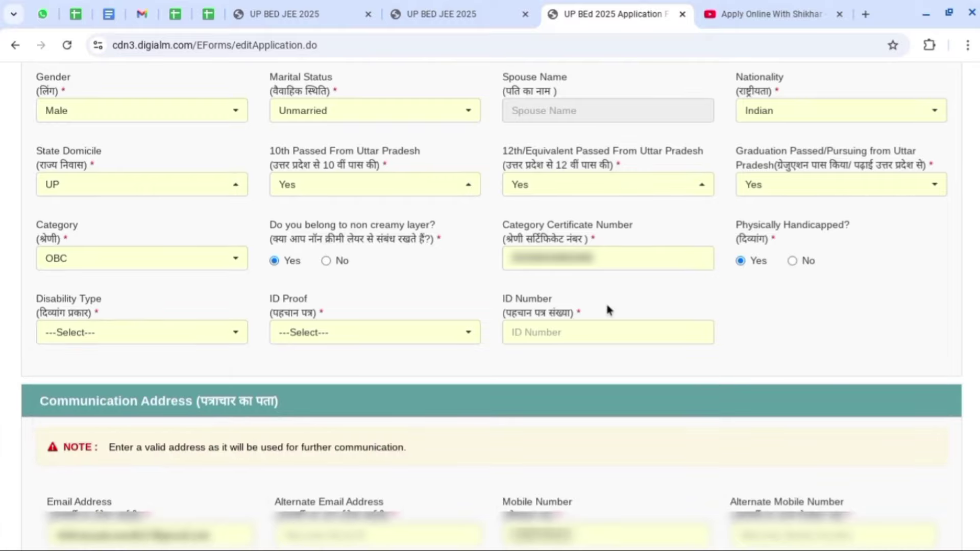
left_click(792, 261)
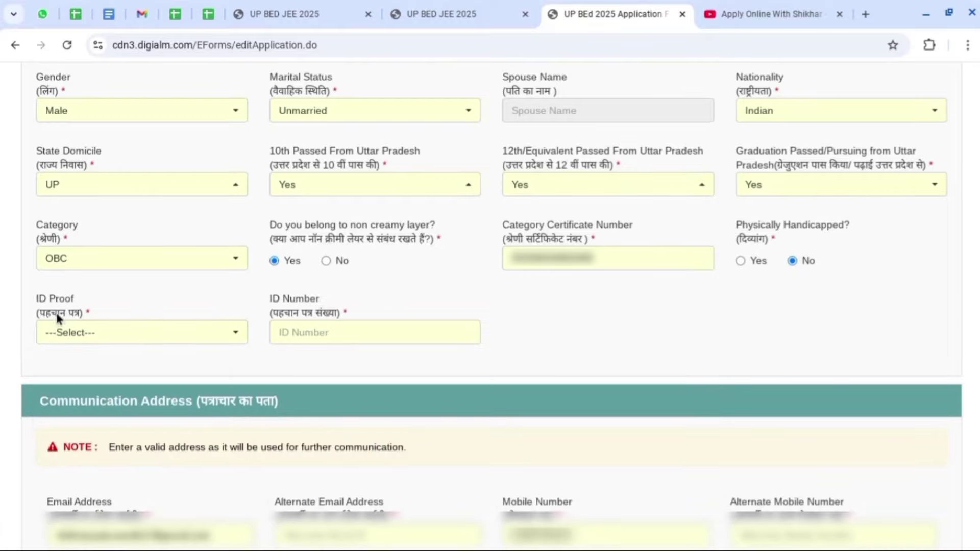
left_click(128, 335)
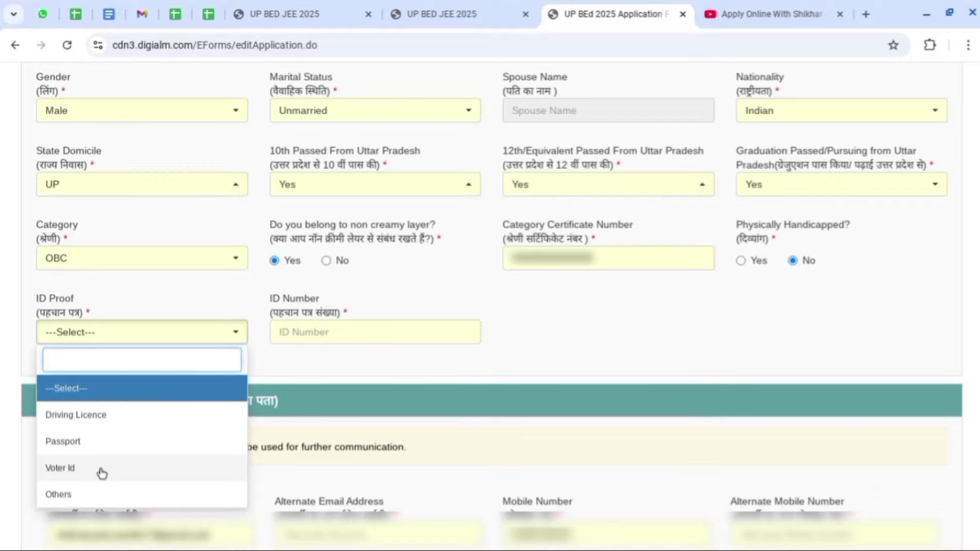
left_click(90, 500)
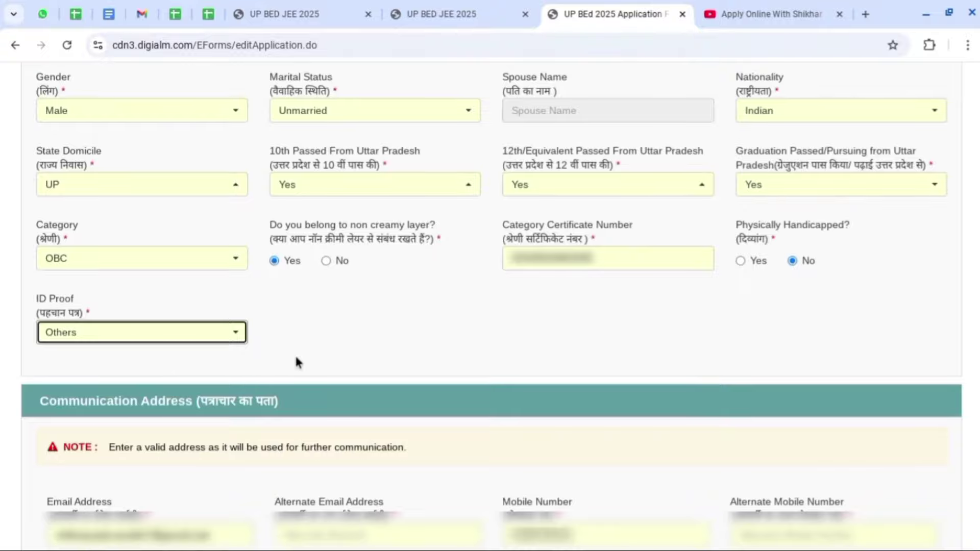
scroll(295, 354, "down", 6)
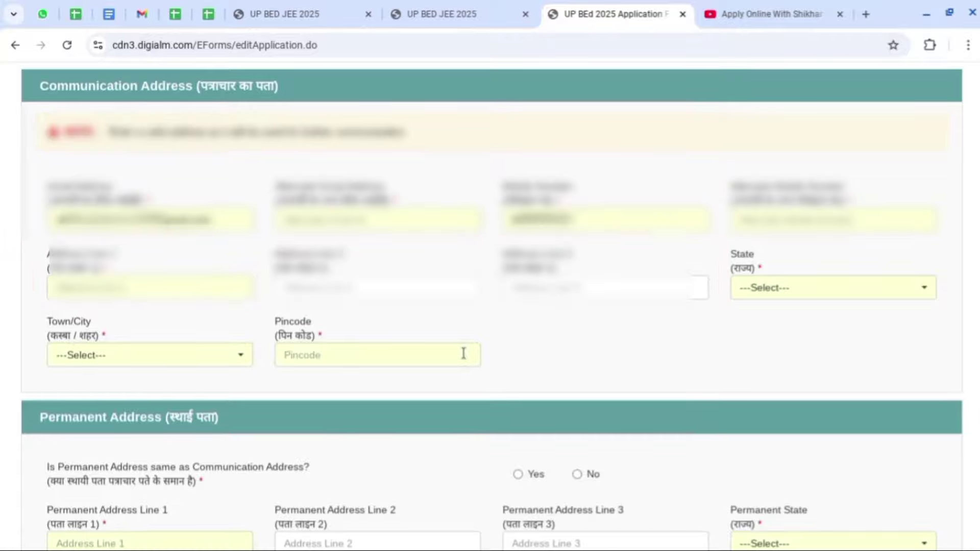
Set the communication address state to Uttar Pradesh and town to Faizabad, and enter the pincode.
left_click(751, 287)
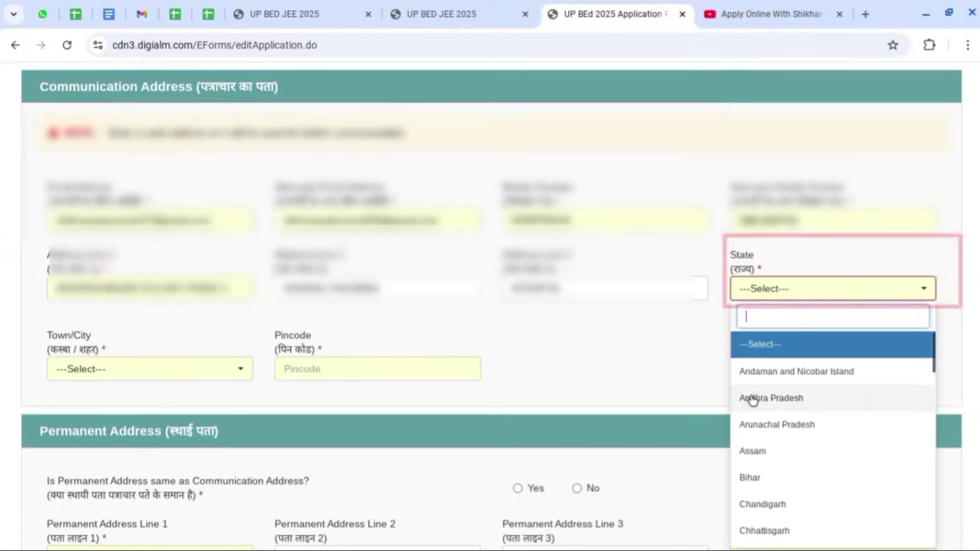
scroll(753, 400, "down", 3)
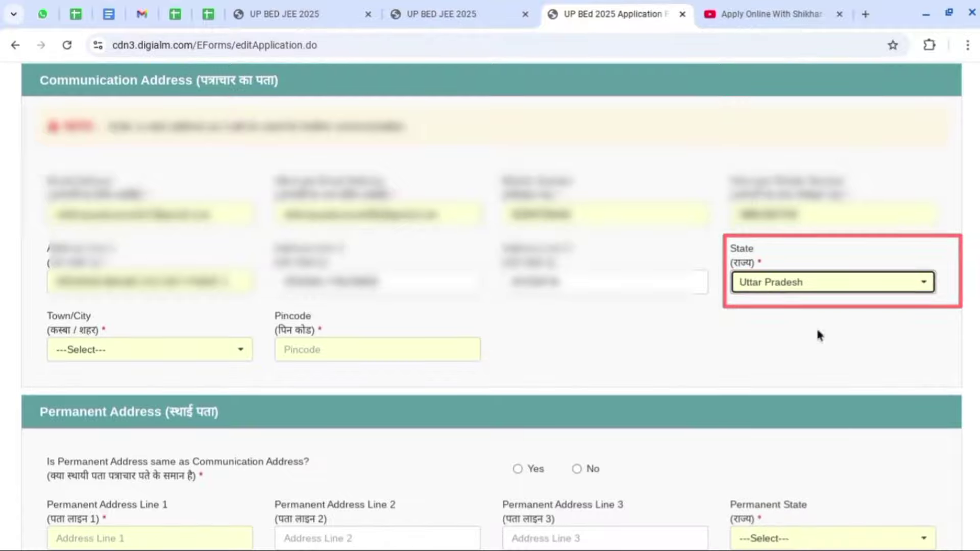
left_click(138, 352)
scroll(132, 235, "down", 8)
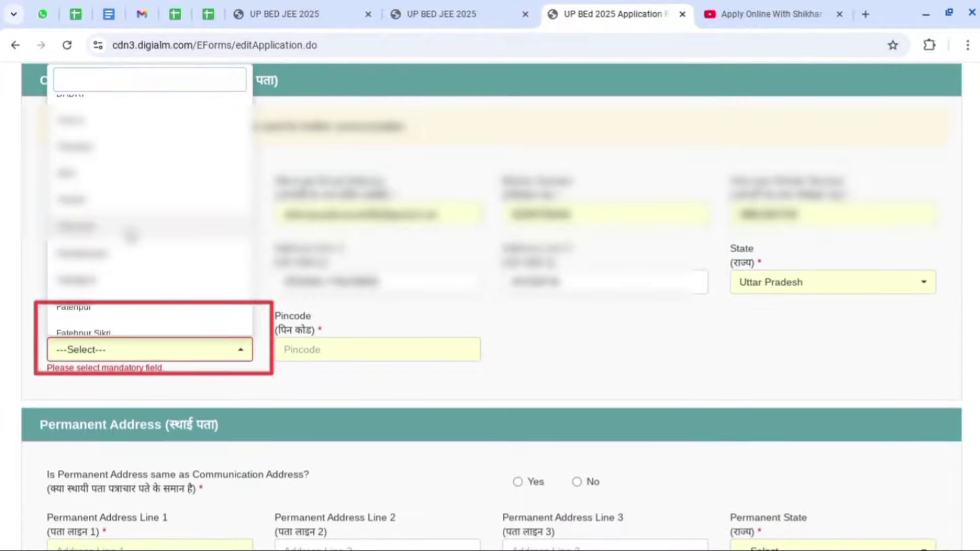
left_click(131, 233)
left_click(291, 350)
type("224001")
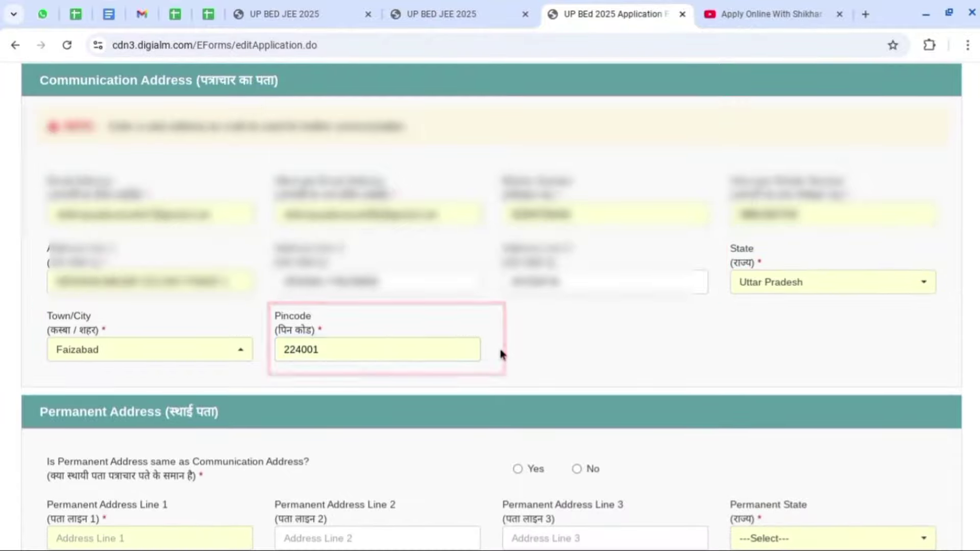
scroll(913, 357, "down", 2)
scroll(912, 357, "down", 5)
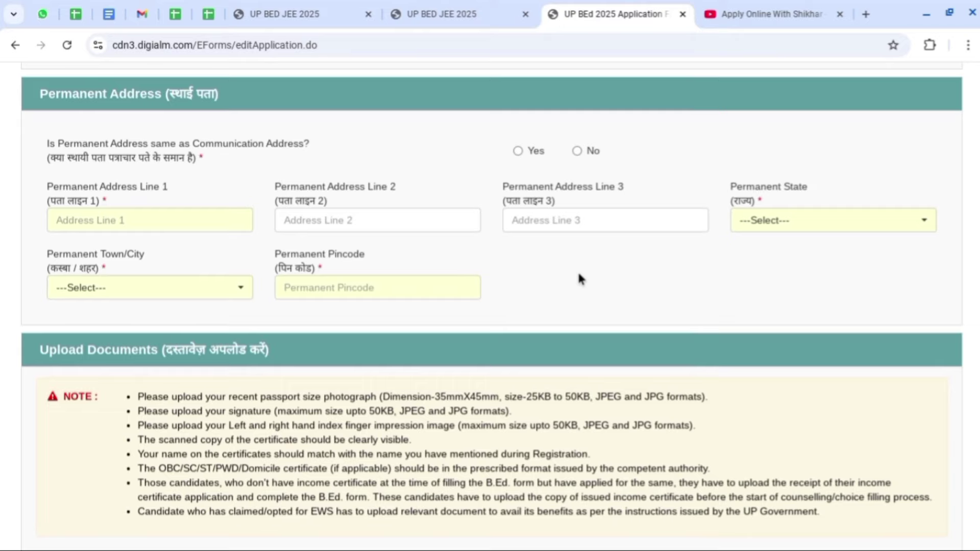
Answer the 'Permanent Address same as Communication Address?' question and fill the permanent address lines.
left_click_drag(48, 146, 296, 151)
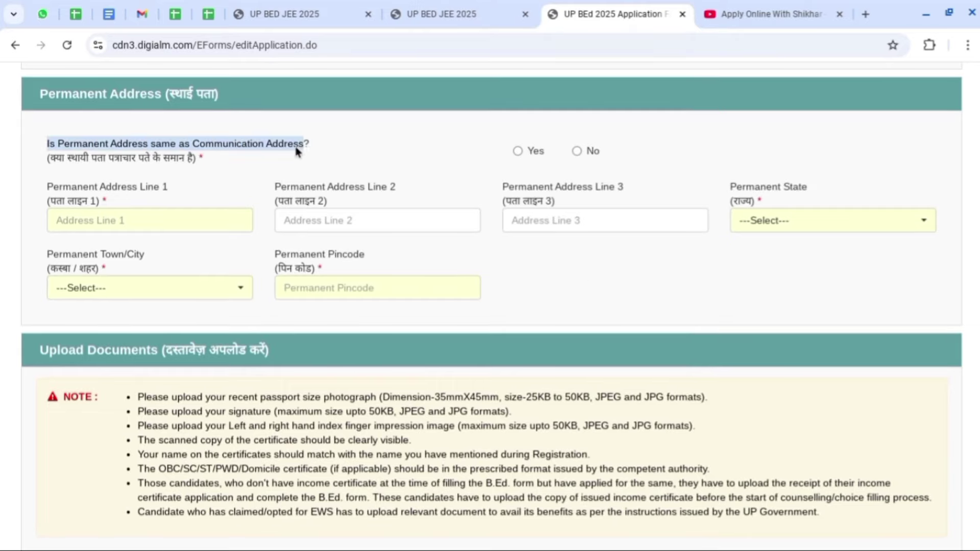
left_click(518, 152)
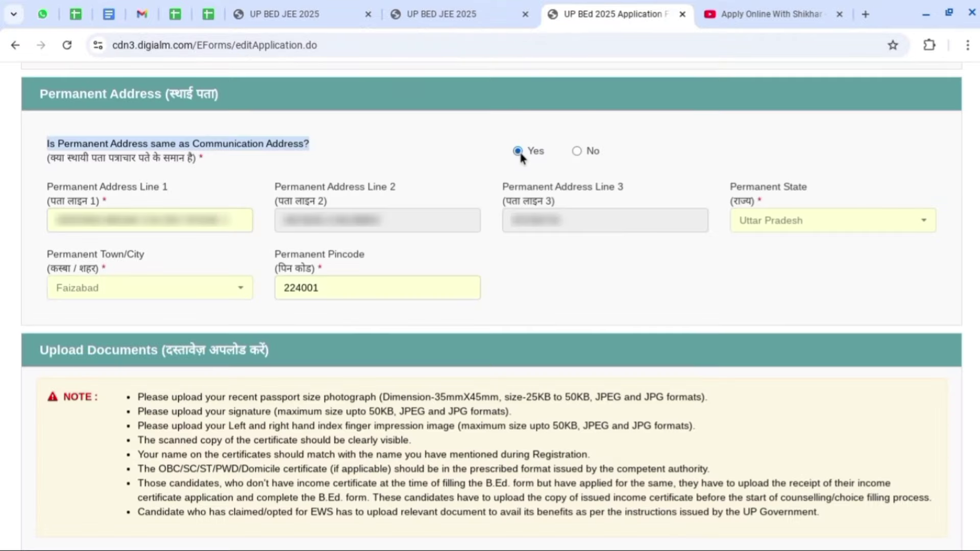
left_click(510, 154)
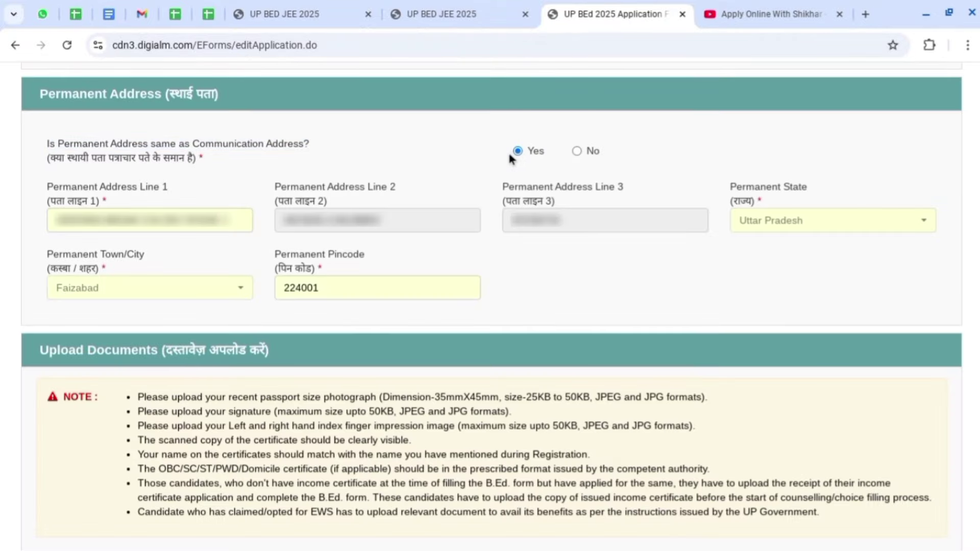
left_click(577, 151)
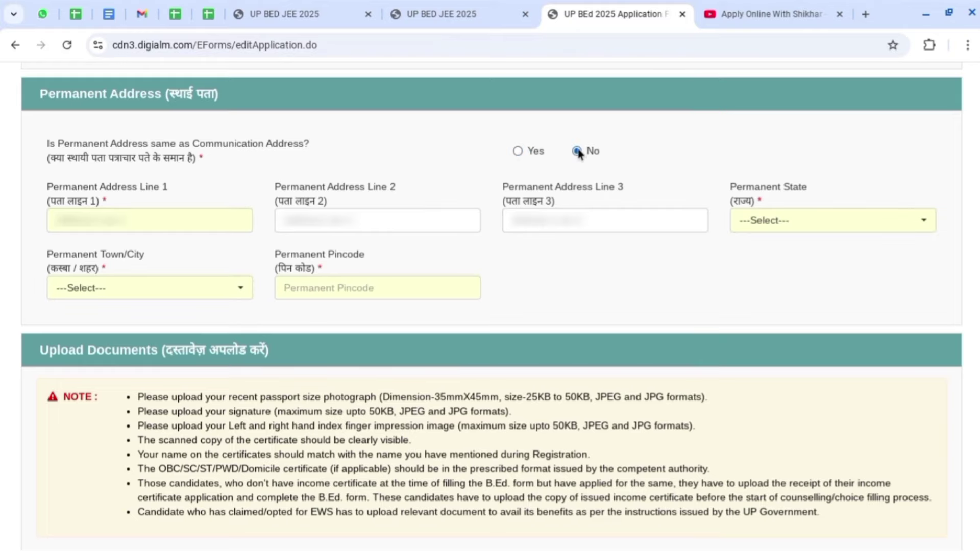
key("Tab")
key("Tab")
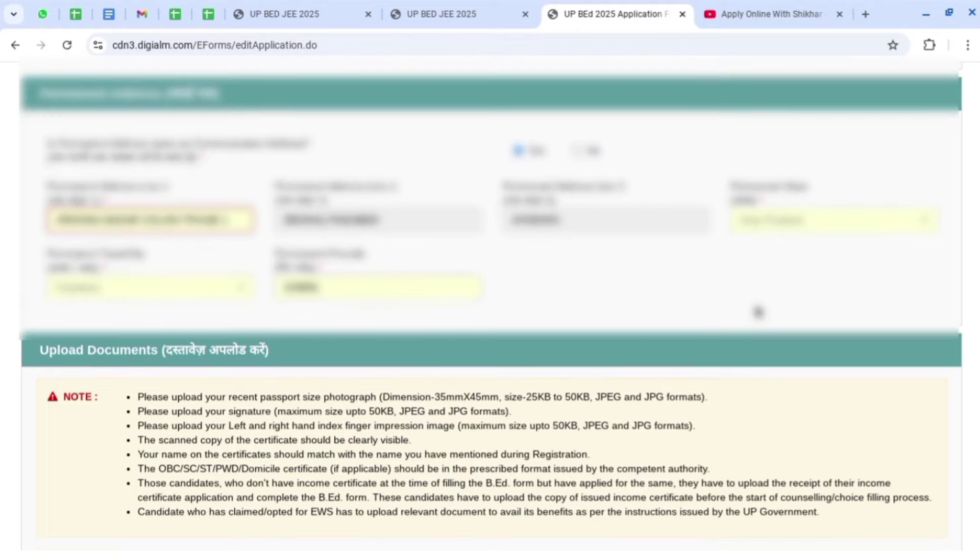
scroll(760, 311, "down", 3)
scroll(759, 311, "down", 2)
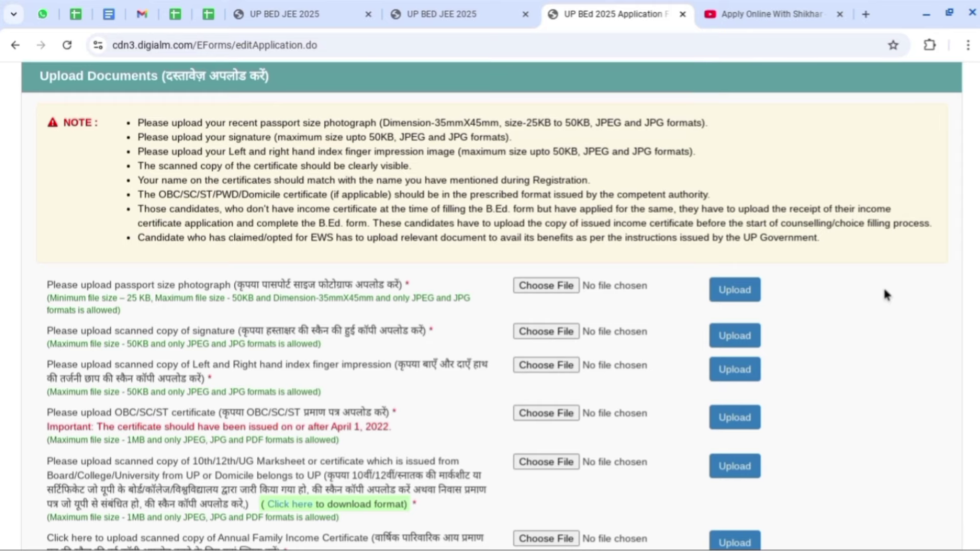
scroll(885, 290, "down", 3)
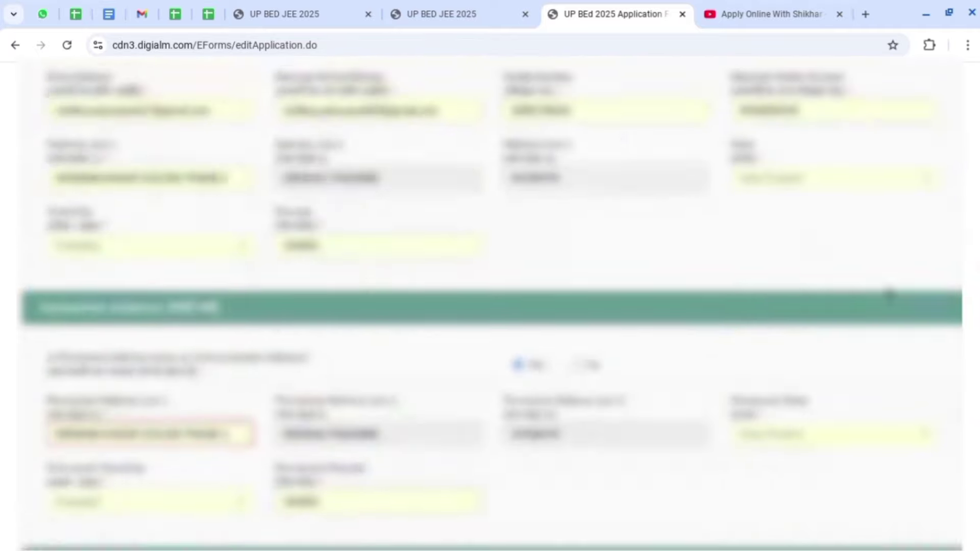
scroll(890, 294, "up", 10)
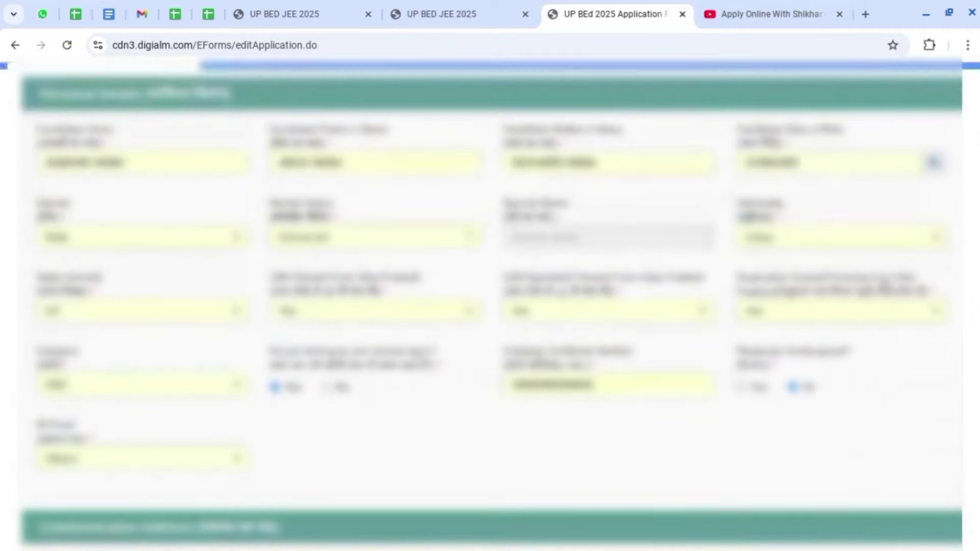
Change State Domicile to 'Other than UP' and check the reduced upload list.
left_click(96, 312)
left_click(82, 384)
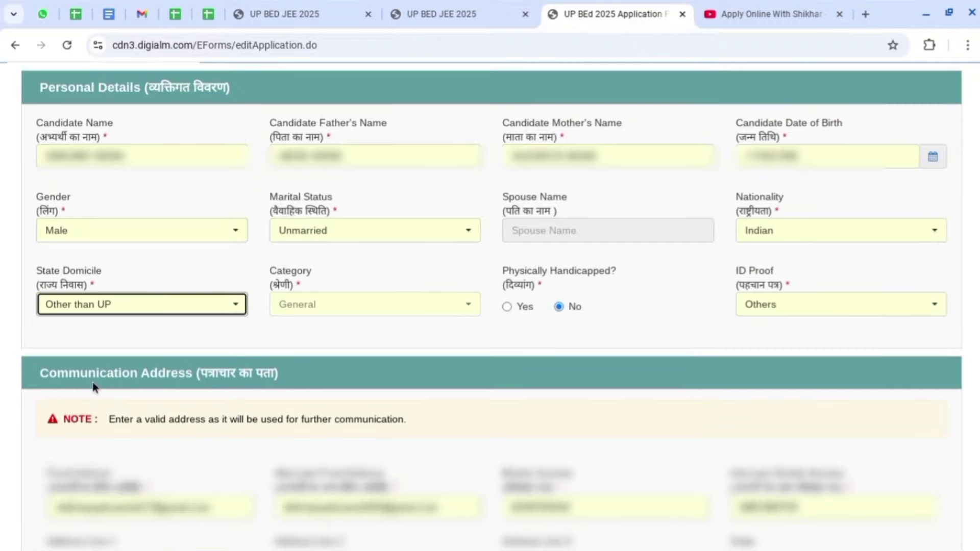
scroll(975, 342, "down", 20)
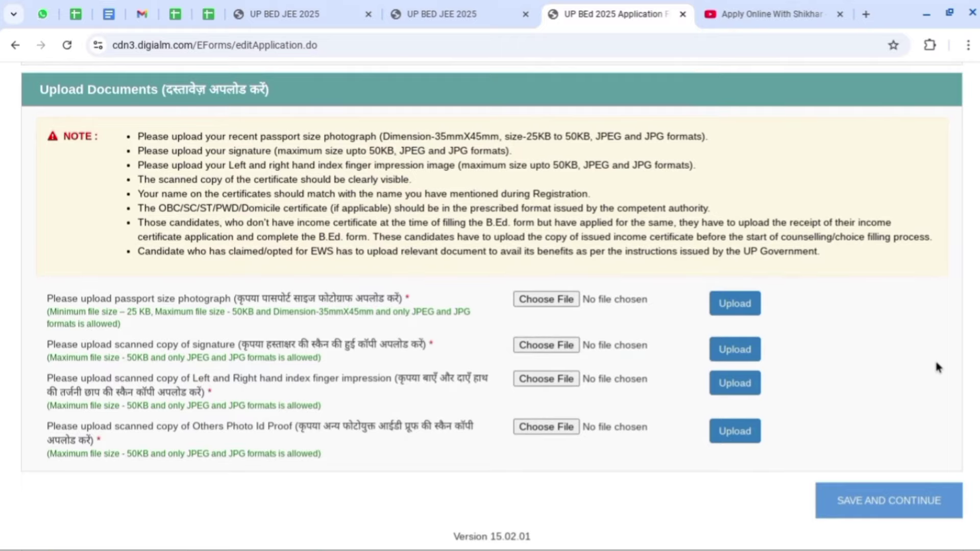
scroll(843, 337, "up", 15)
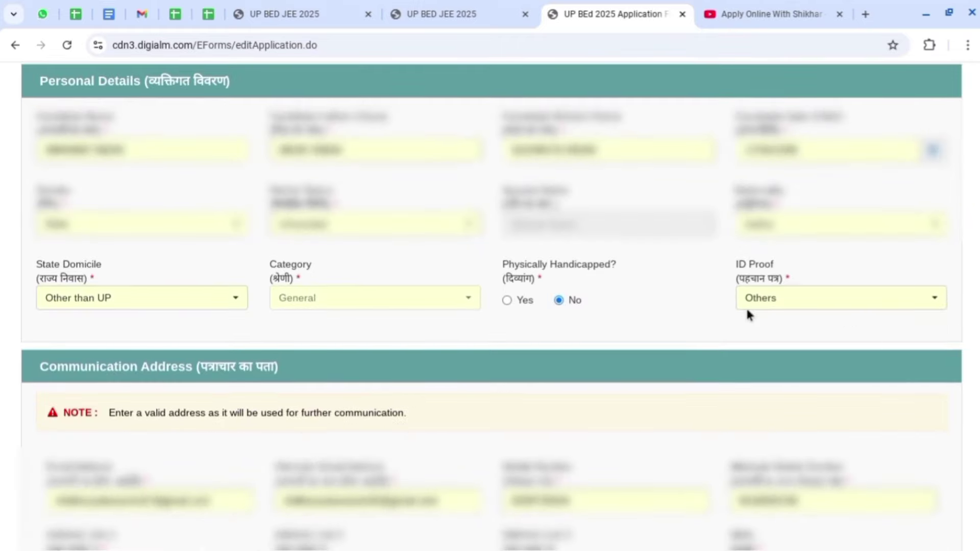
left_click(149, 298)
Switch State Domicile back to UP and view the restored upload list.
left_click(82, 347)
scroll(883, 287, "down", 15)
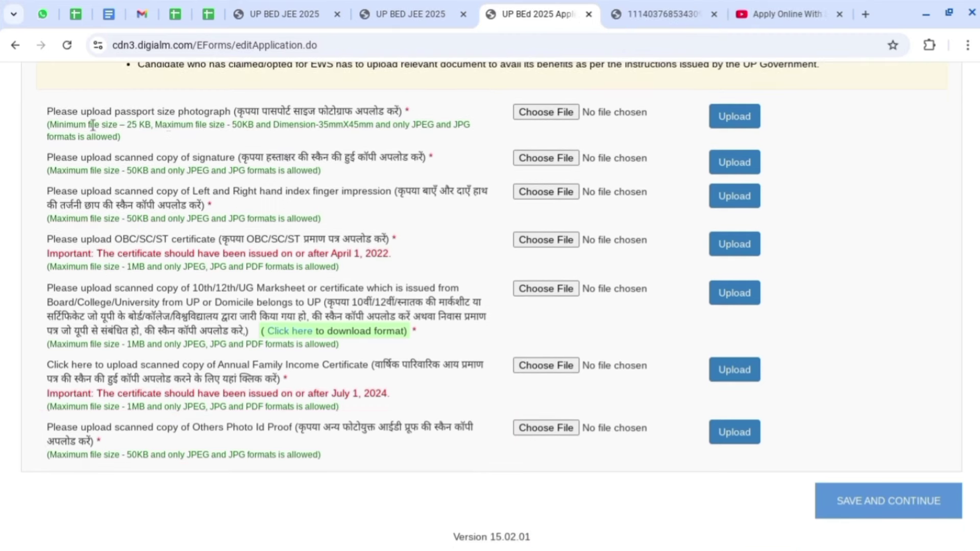
scroll(854, 147, "up", 1)
scroll(857, 147, "up", 3)
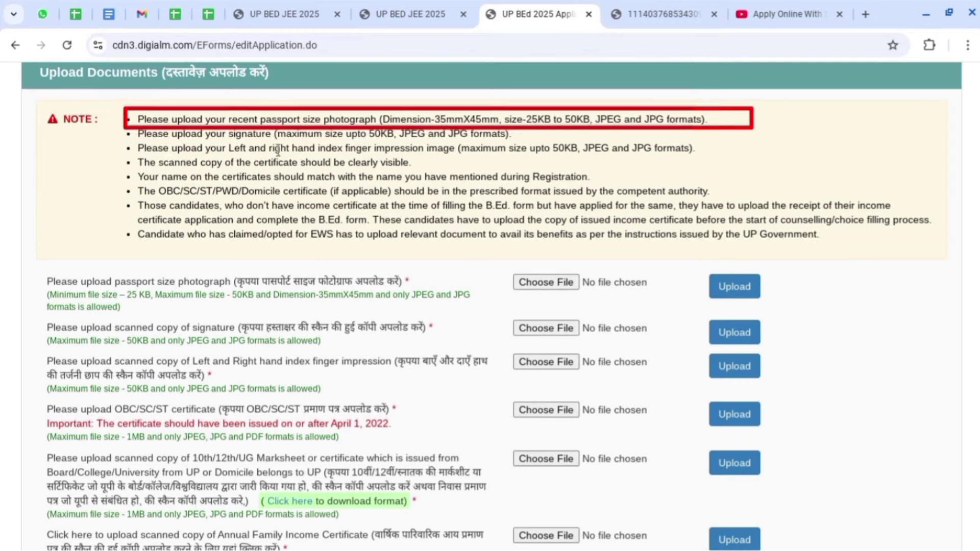
left_click_drag(382, 119, 499, 119)
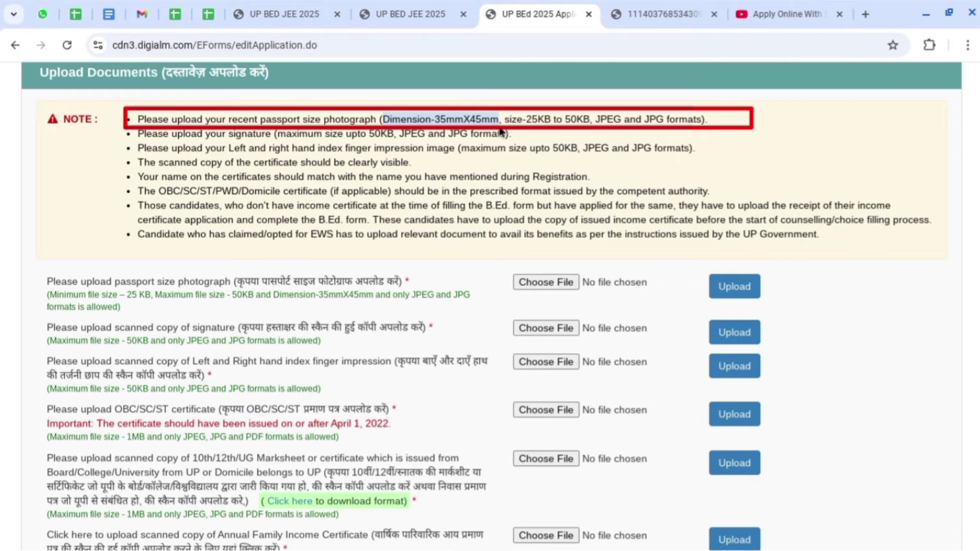
left_click_drag(504, 119, 665, 119)
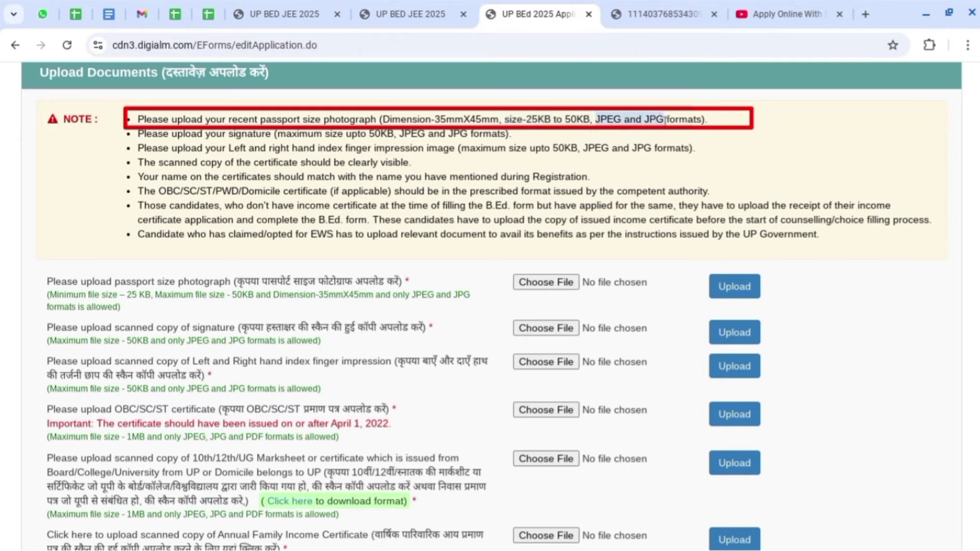
left_click(717, 130)
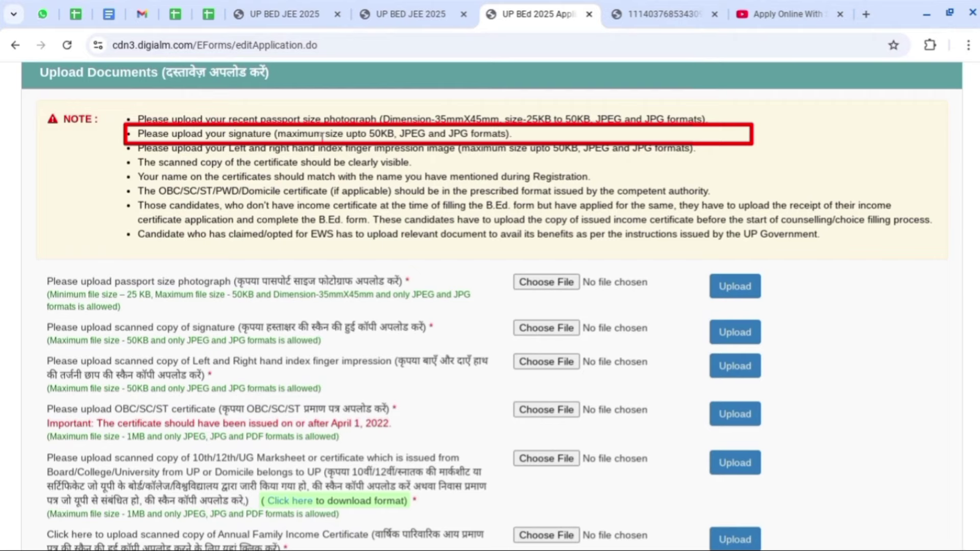
left_click_drag(324, 135, 466, 134)
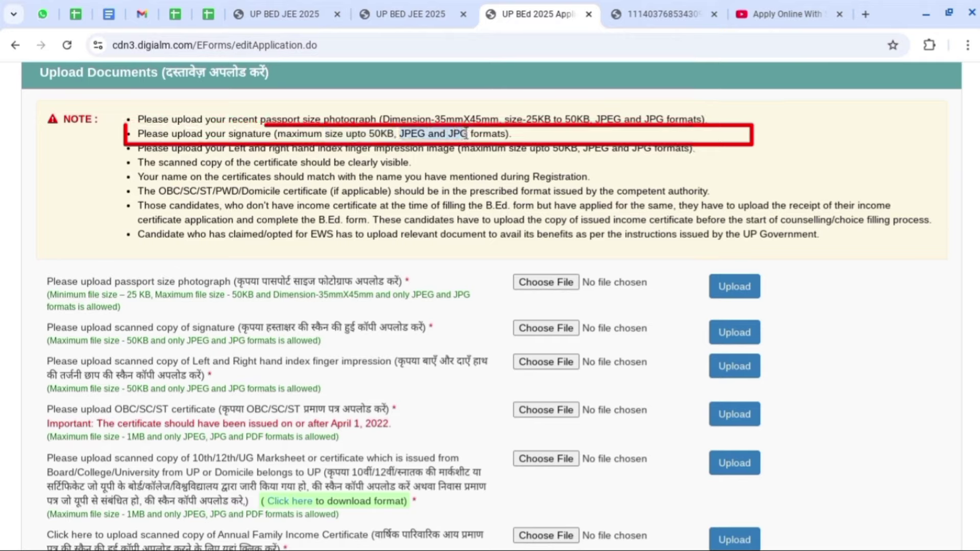
left_click(711, 137)
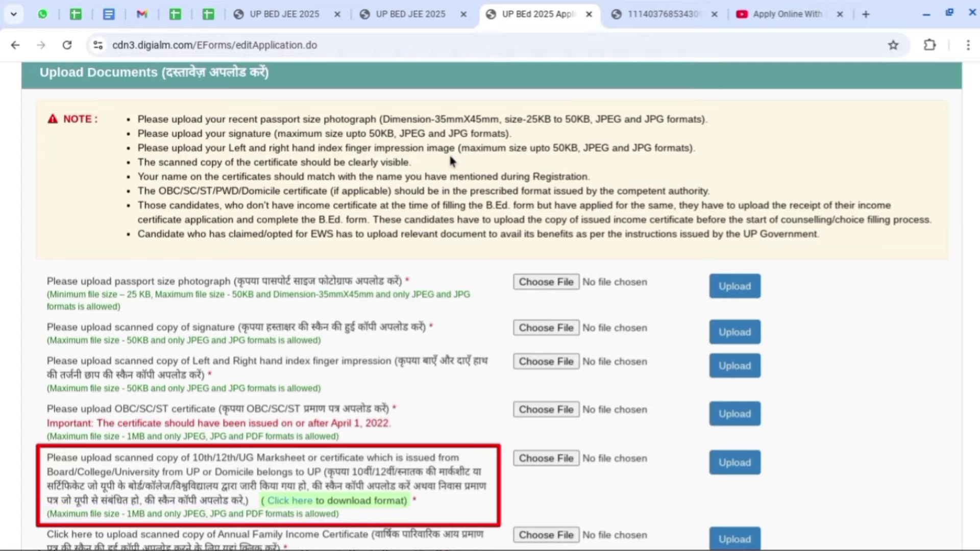
scroll(586, 387, "down", 3)
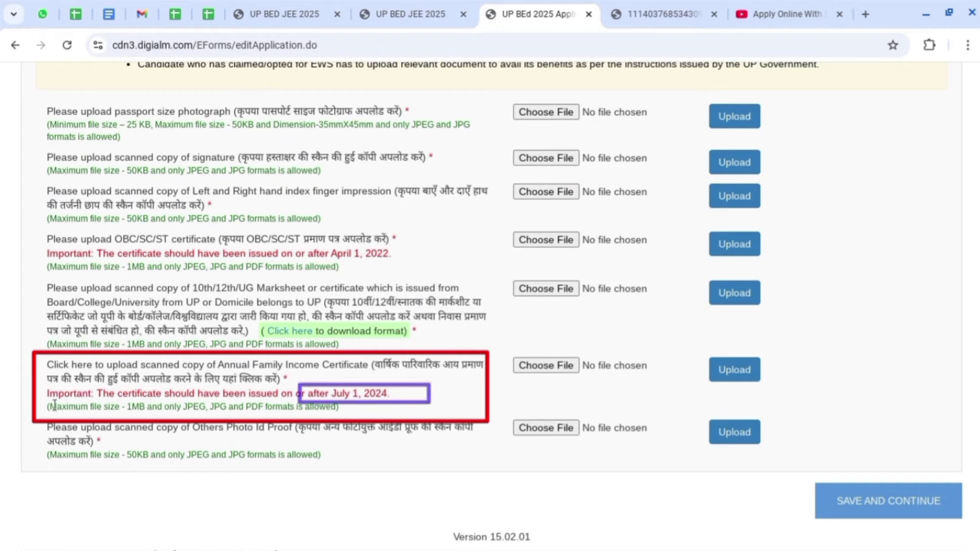
left_click_drag(48, 407, 355, 410)
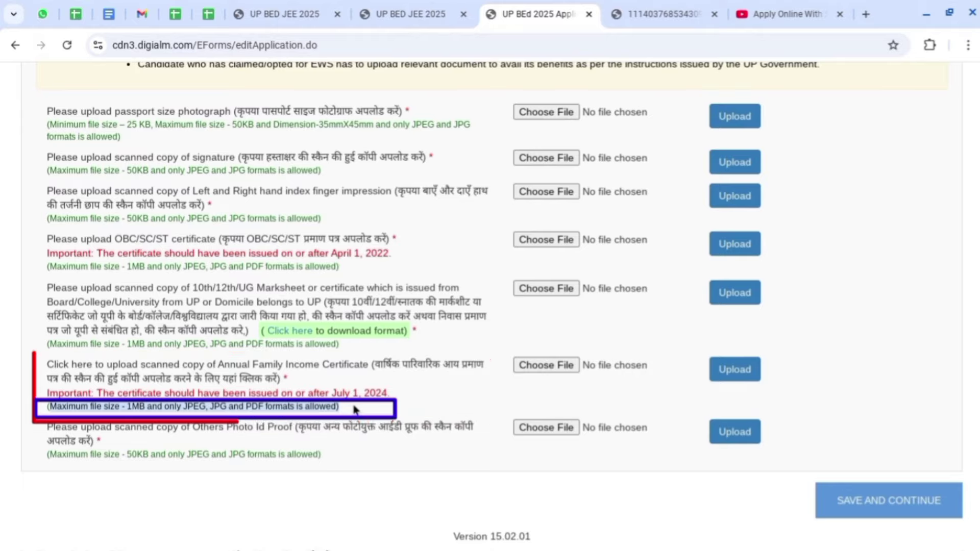
left_click(290, 399)
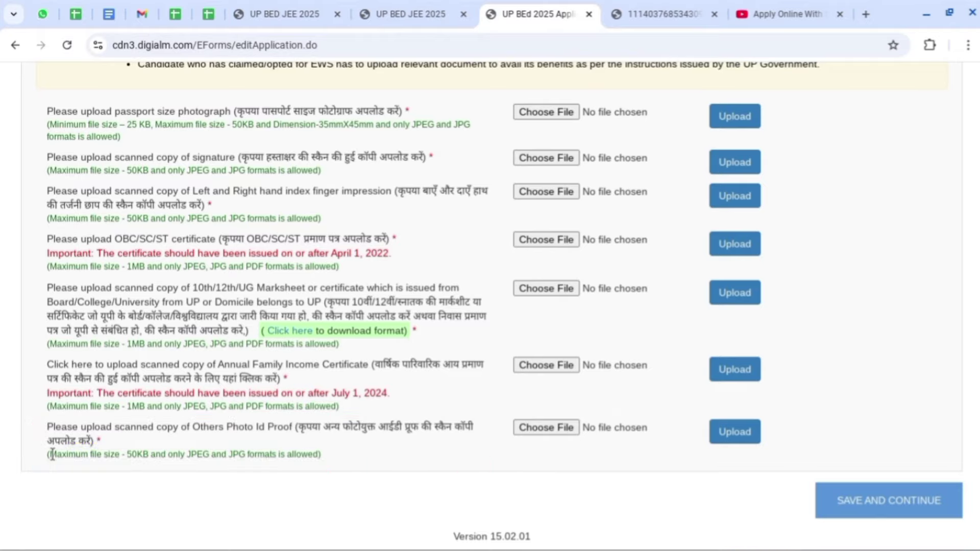
Upload the resized passport photograph and check its preview.
left_click(548, 113)
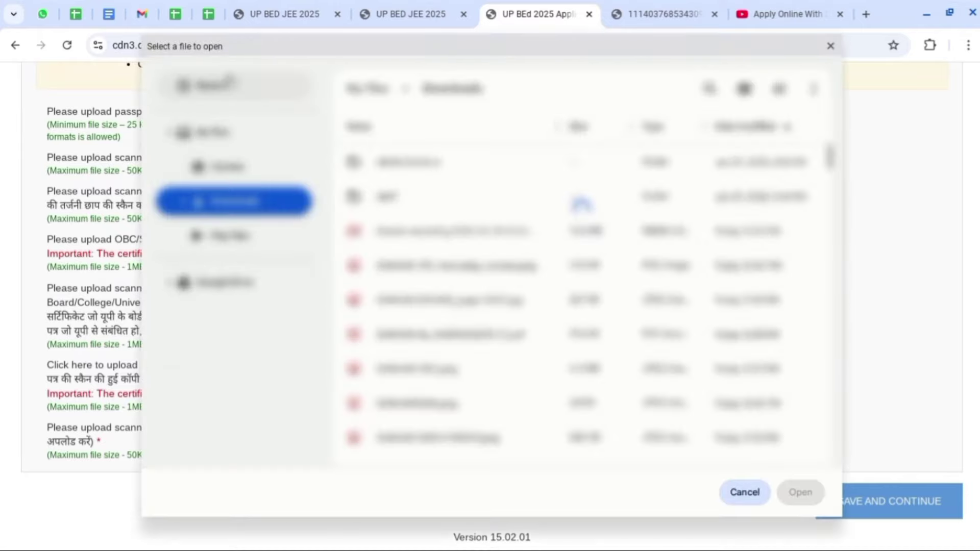
left_click(232, 88)
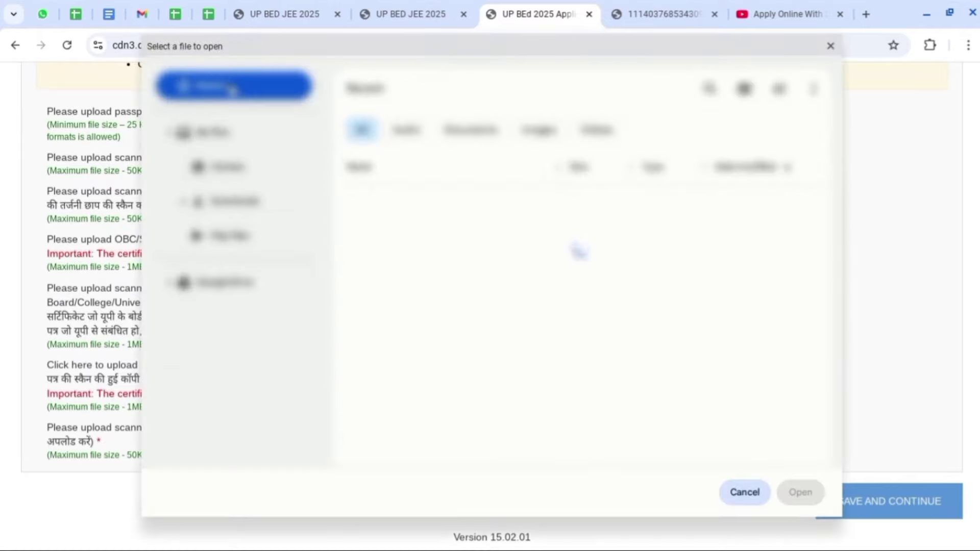
left_click(446, 279)
double_click(446, 279)
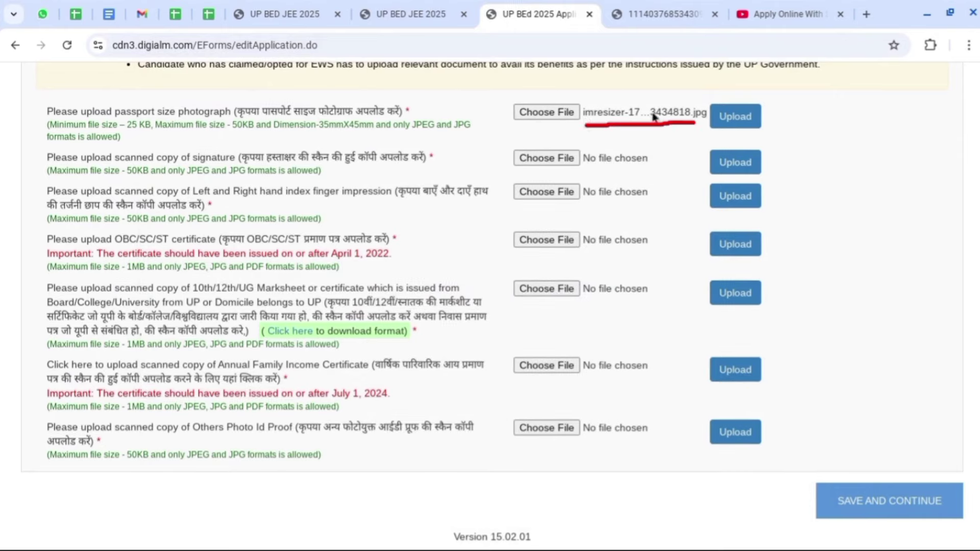
left_click(747, 122)
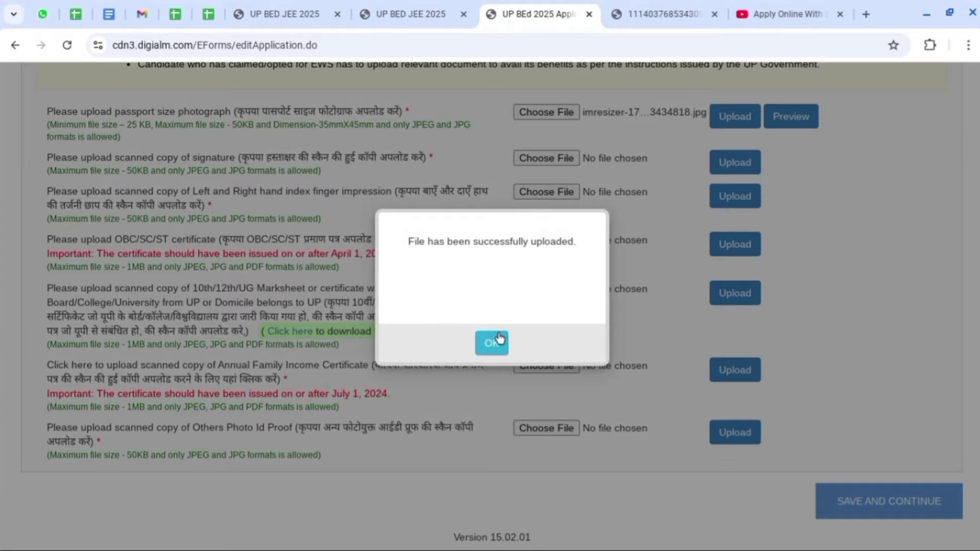
left_click(493, 342)
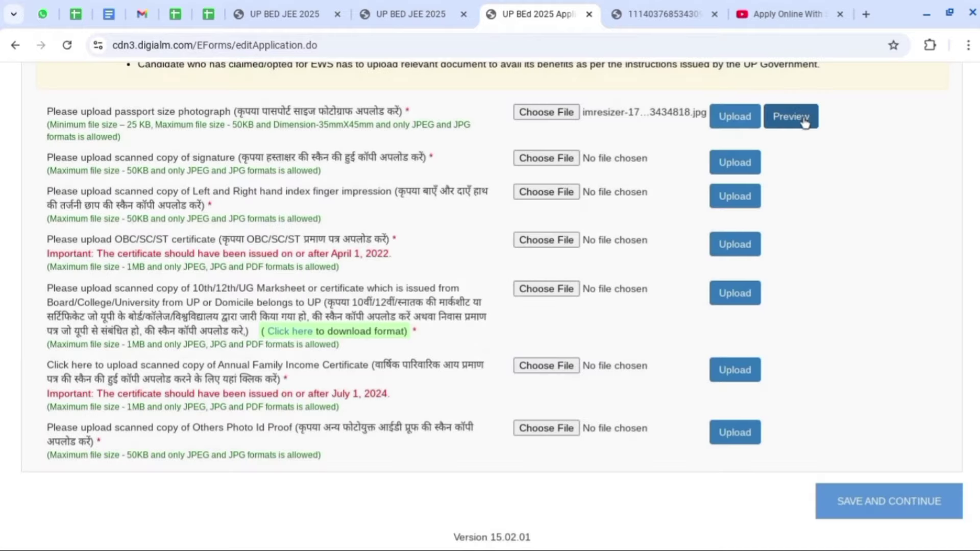
left_click(800, 122)
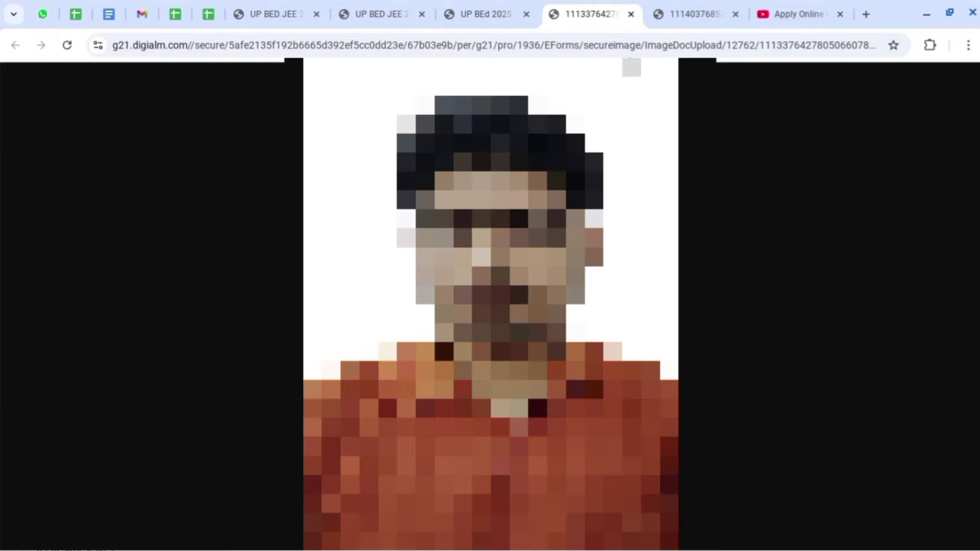
left_click(480, 14)
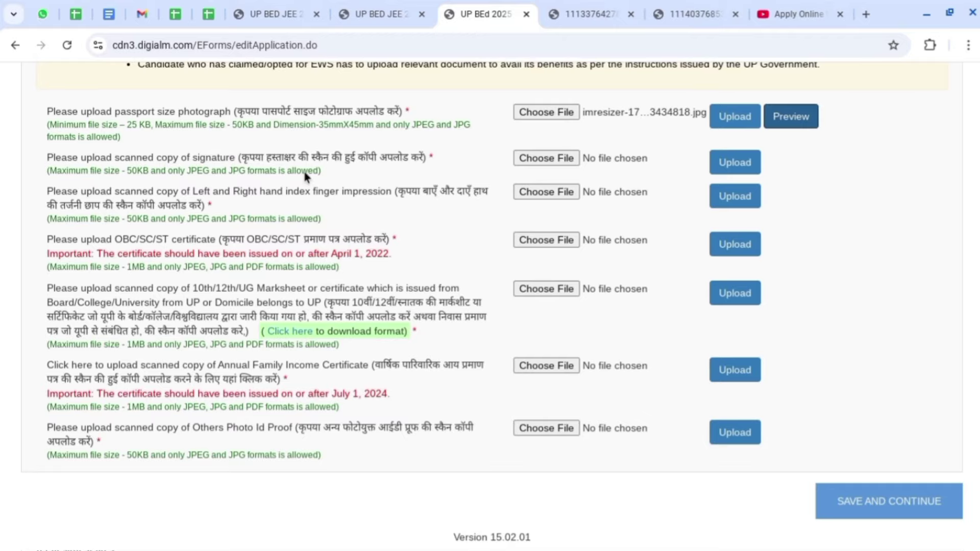
Upload the signature image and choose a file for the finger impression.
left_click(546, 158)
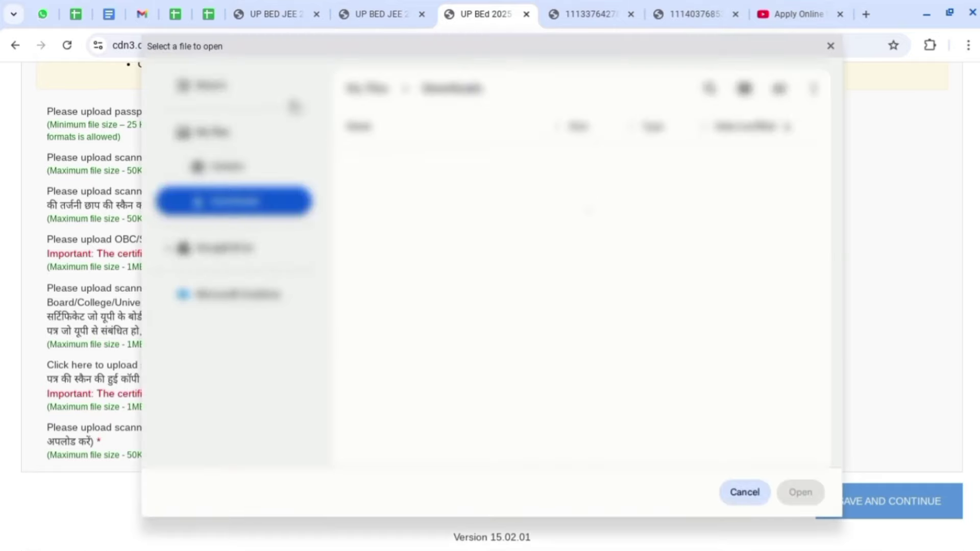
left_click(232, 86)
left_click(735, 163)
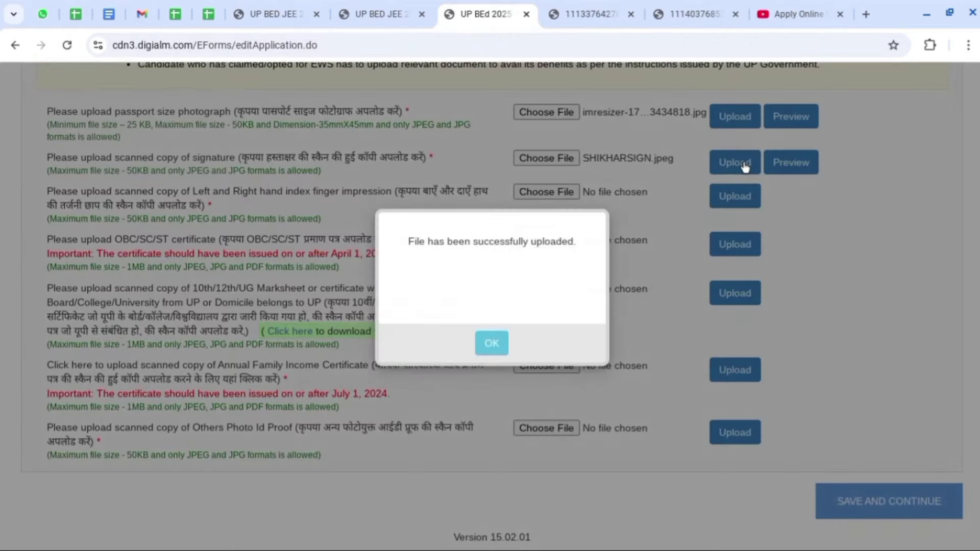
left_click(491, 343)
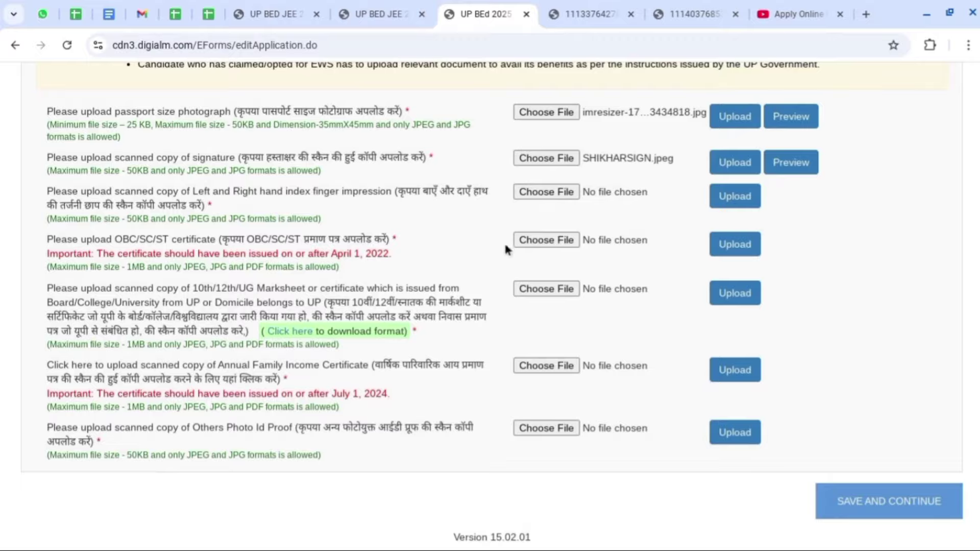
left_click(560, 192)
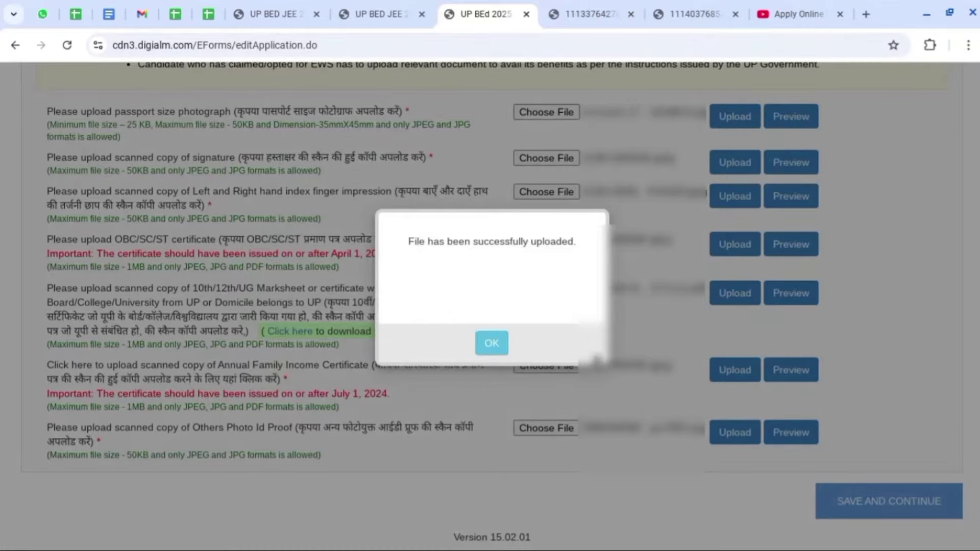
Preview the uploaded signature and other documents in new tabs, then return to the form.
left_click(492, 343)
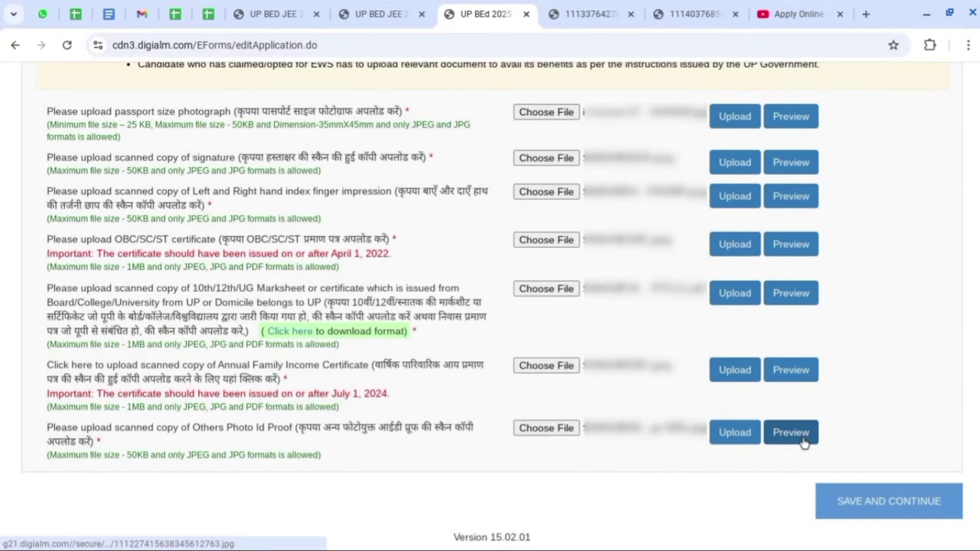
left_click(793, 162)
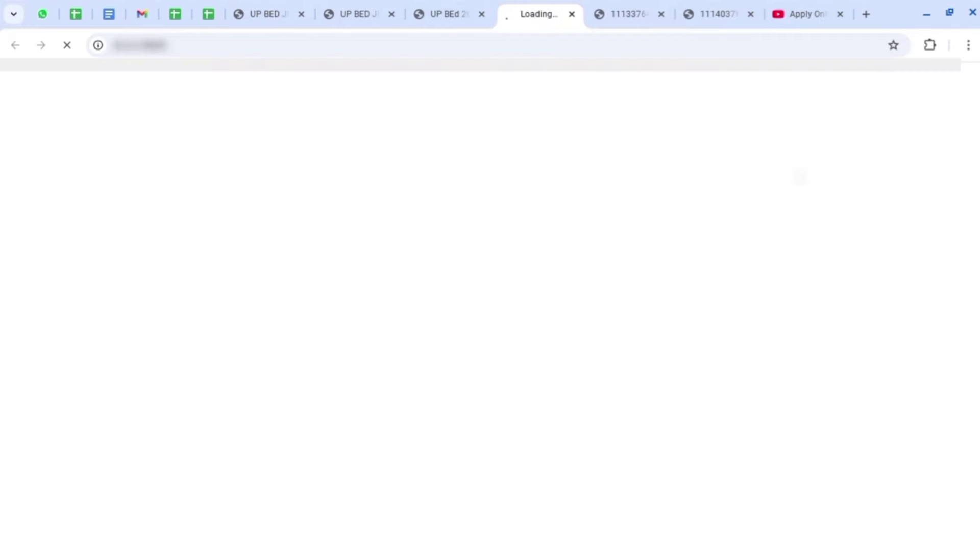
left_click(427, 11)
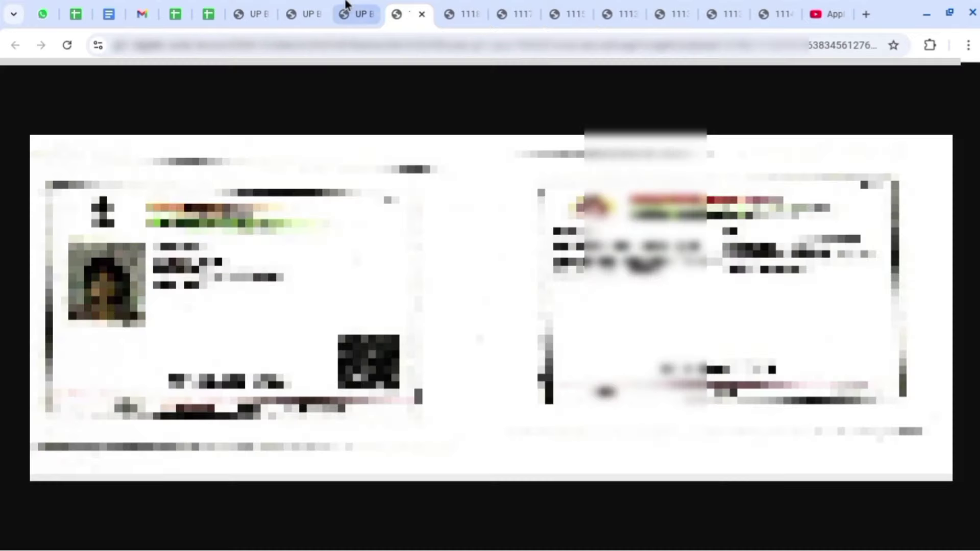
left_click(346, 10)
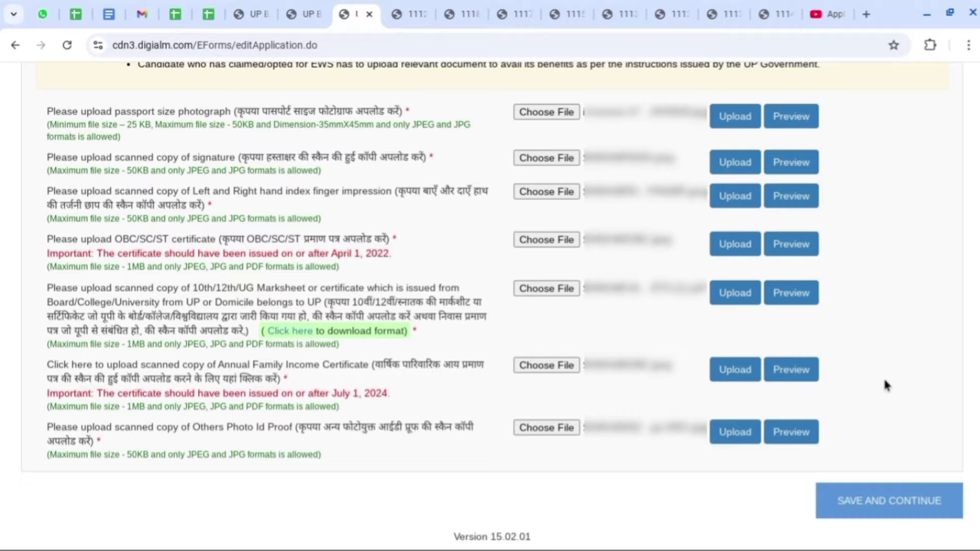
Save the uploads and select Commerce as the stream opted for B.Ed.
left_click(908, 505)
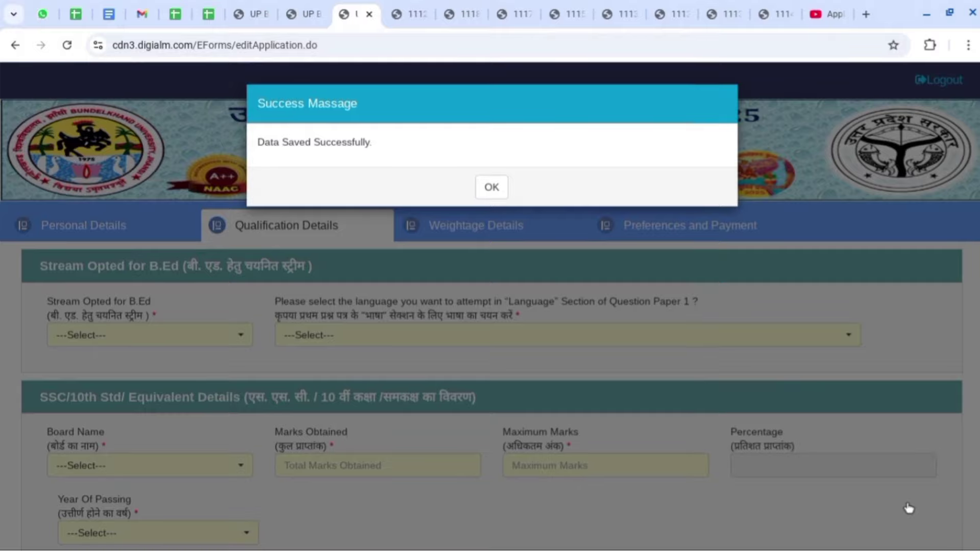
left_click(492, 185)
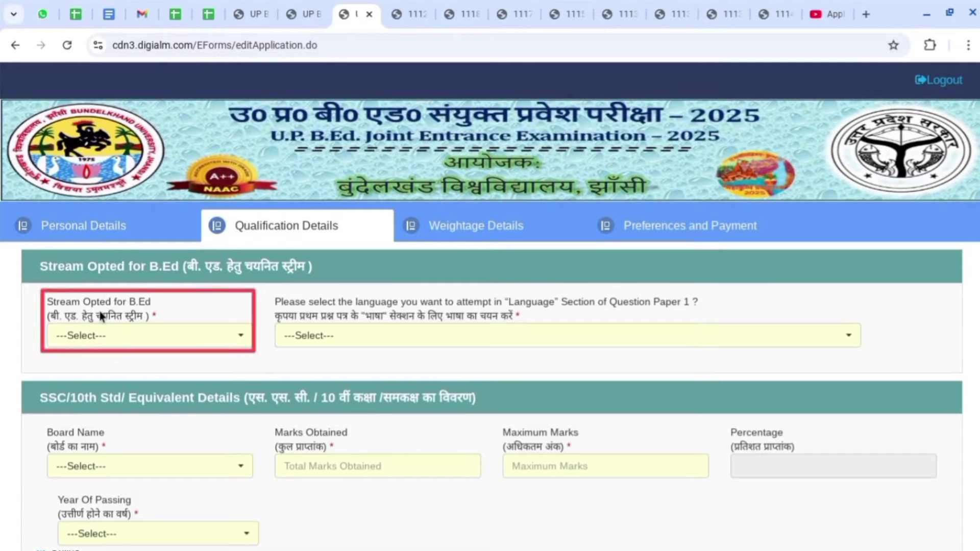
left_click(185, 336)
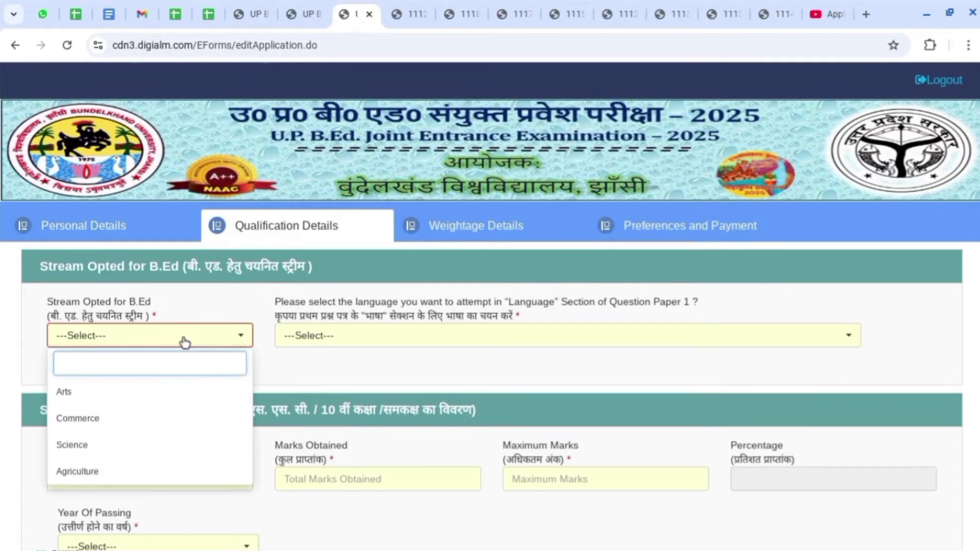
left_click(148, 427)
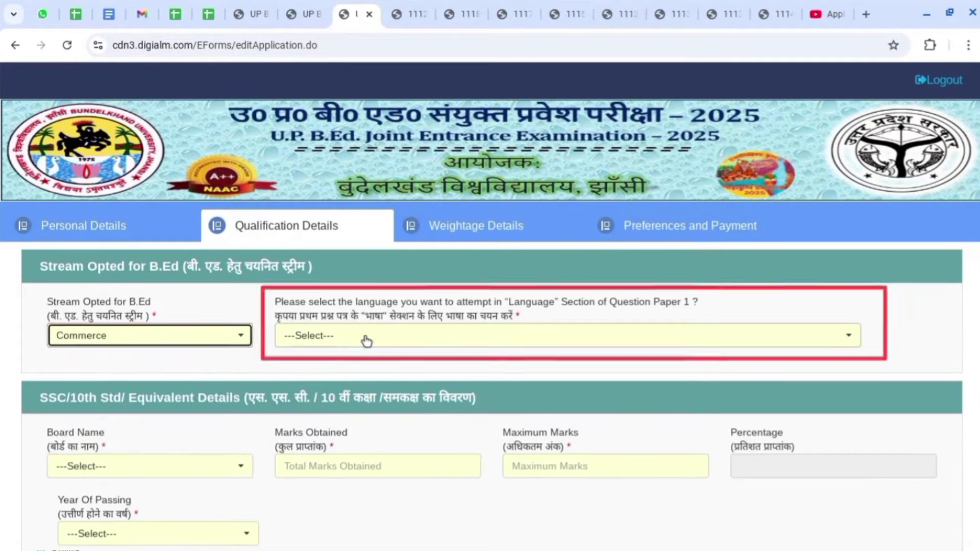
Choose Hindi as the Paper 1 language.
left_click_drag(275, 302, 699, 309)
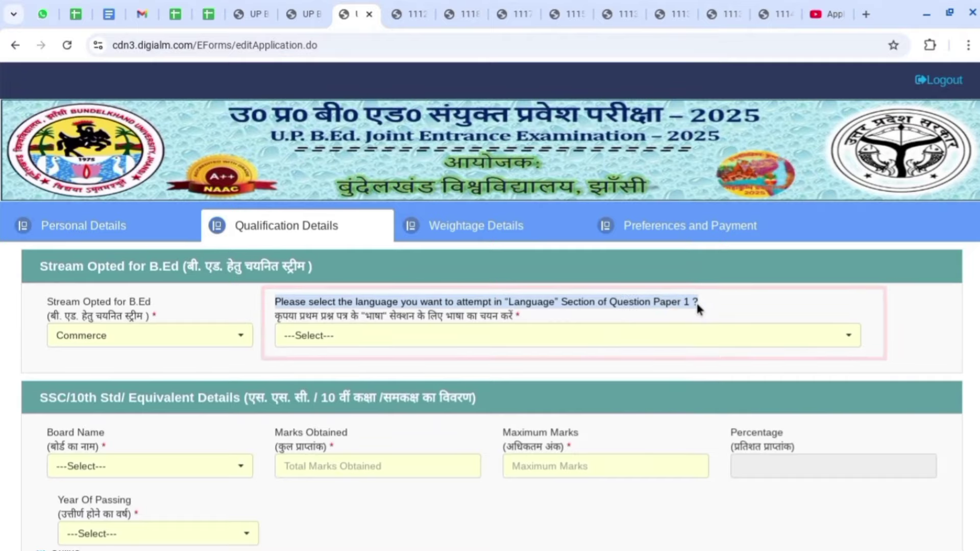
left_click(708, 300)
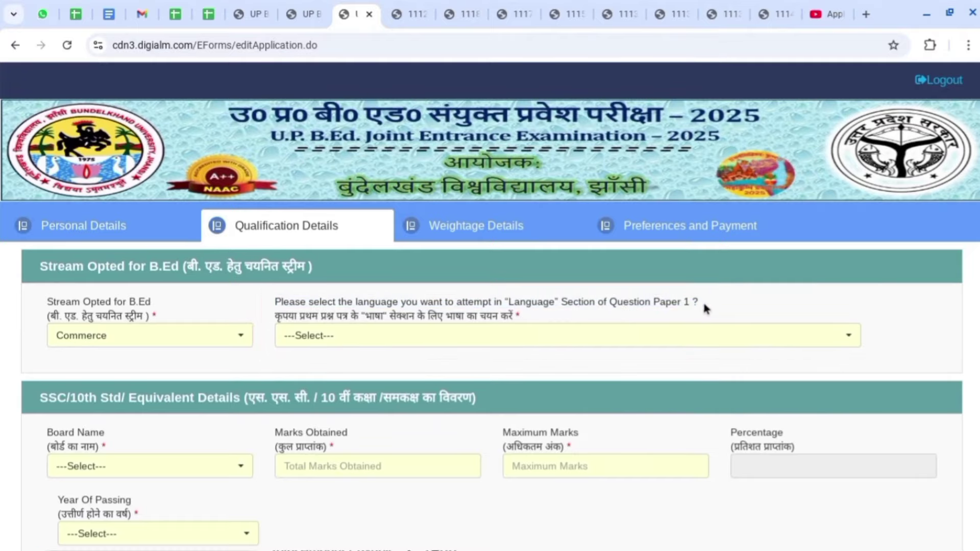
left_click(543, 336)
left_click(410, 413)
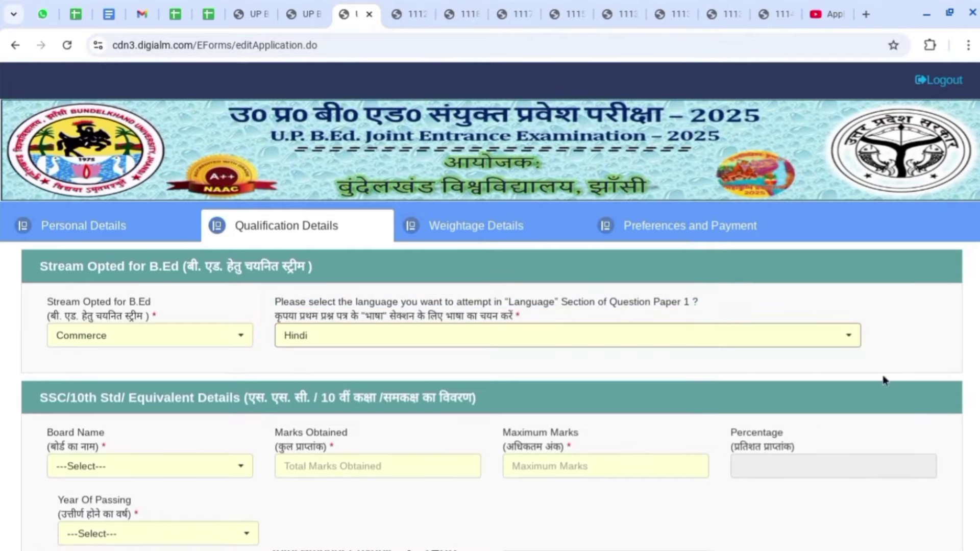
scroll(938, 351, "down", 6)
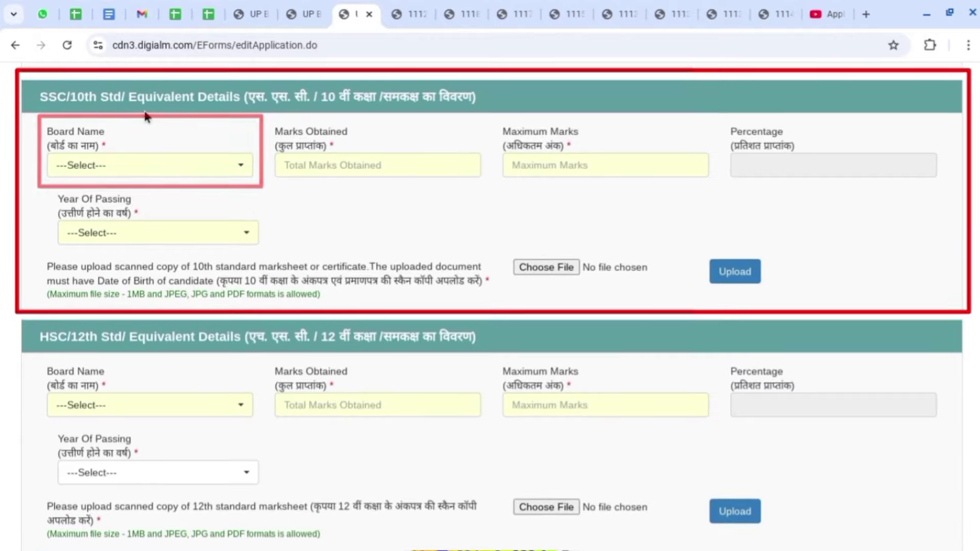
Enter the 10th details: UP Board, 440 of 600 marks, passed in 2015.
left_click(92, 169)
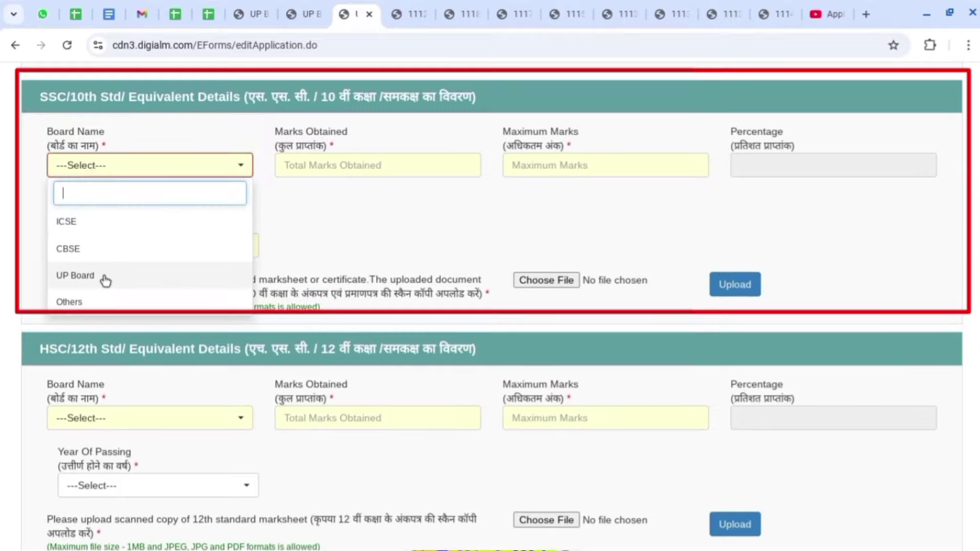
left_click(89, 301)
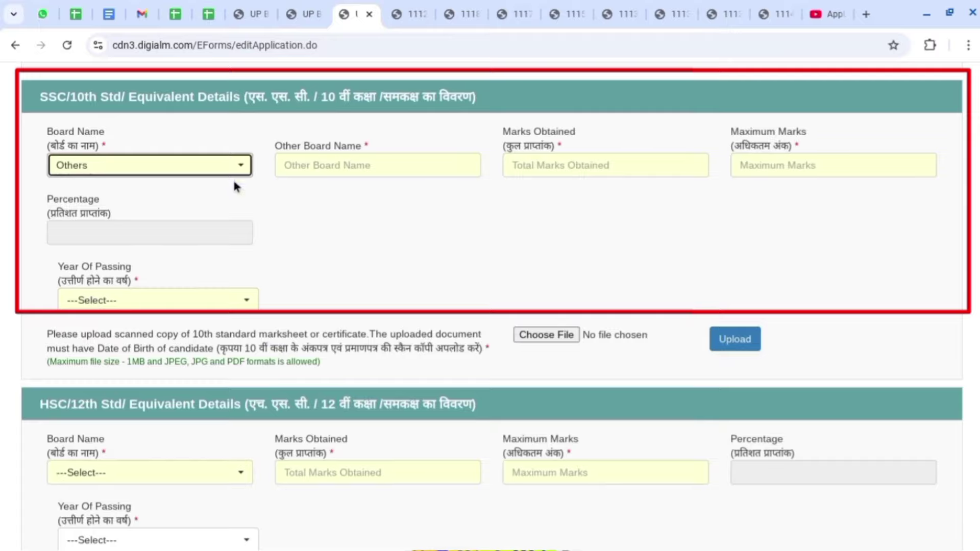
left_click(327, 170)
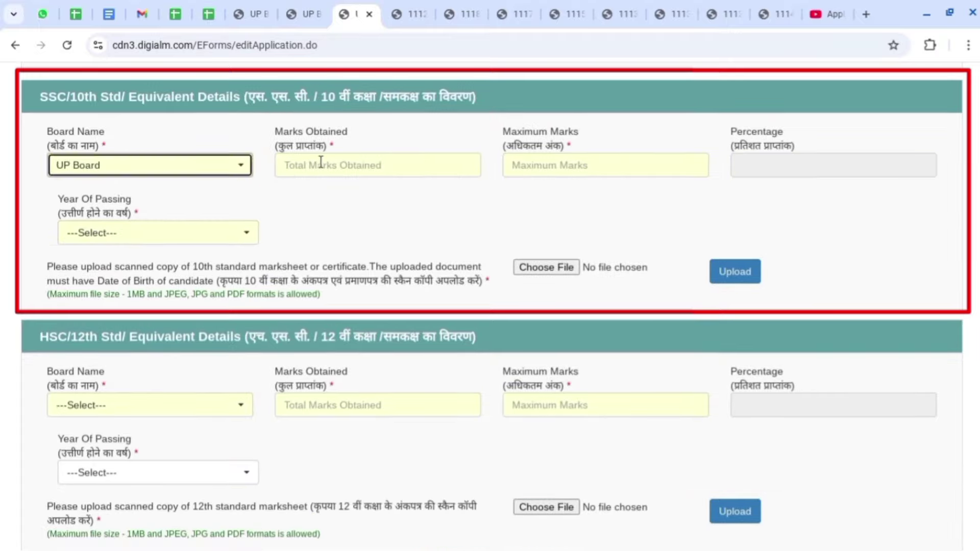
left_click(321, 162)
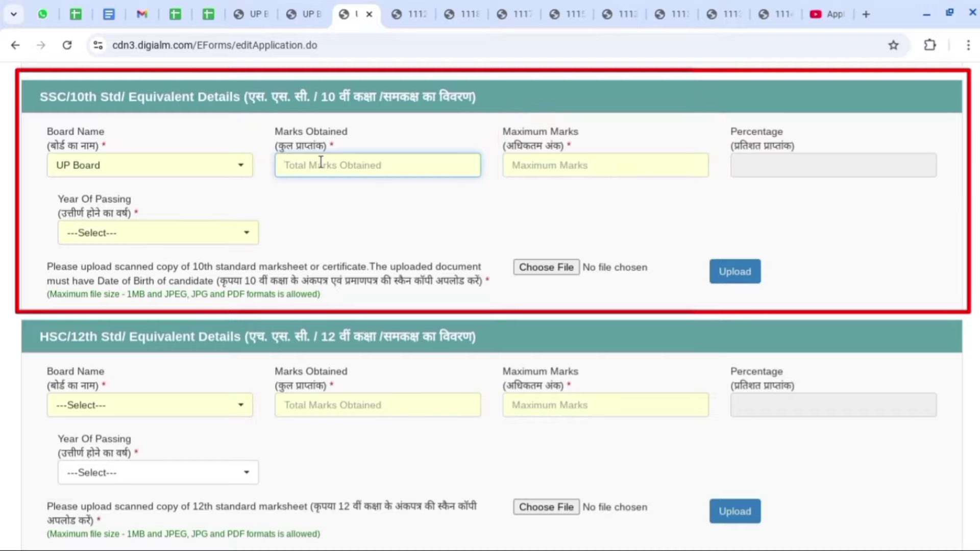
type("440")
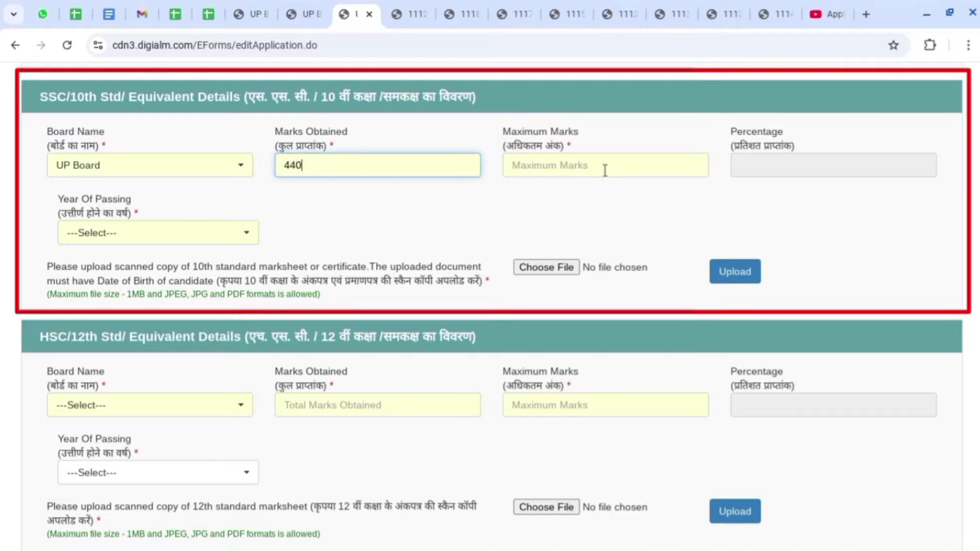
left_click(605, 170)
type("600")
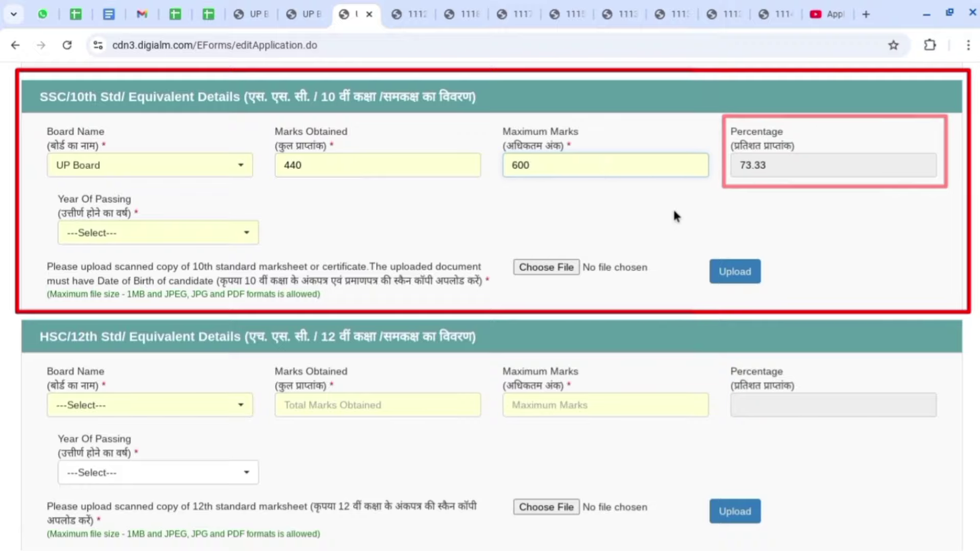
left_click(674, 212)
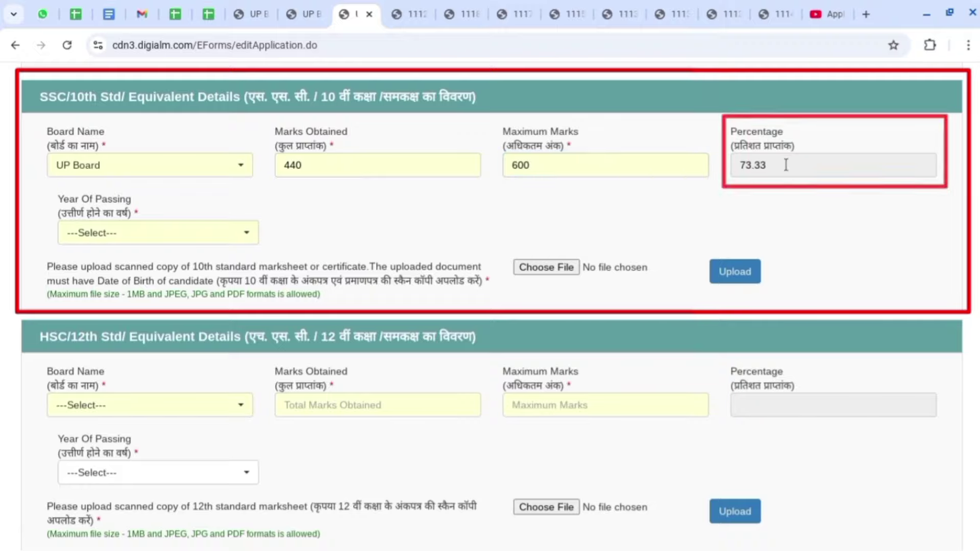
left_click(110, 235)
left_click(120, 403)
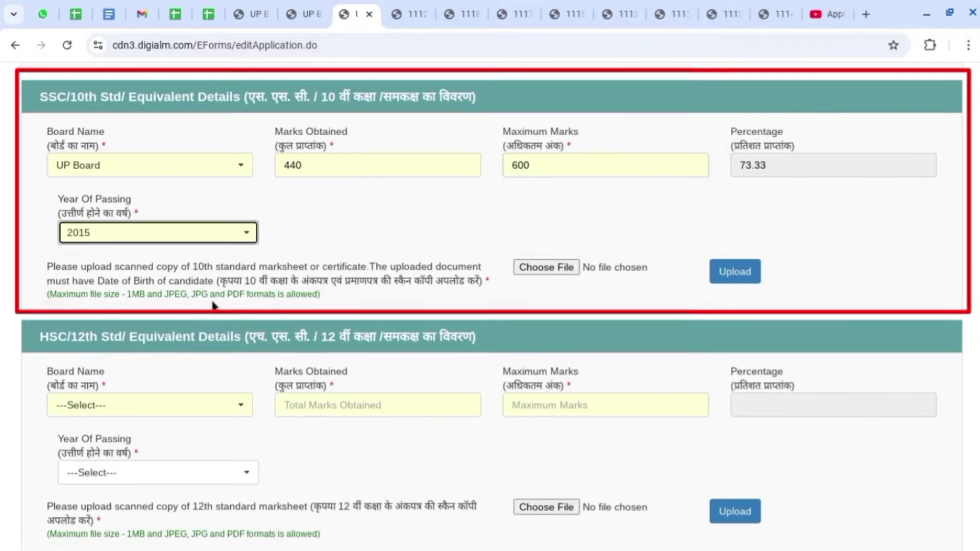
left_click(193, 268)
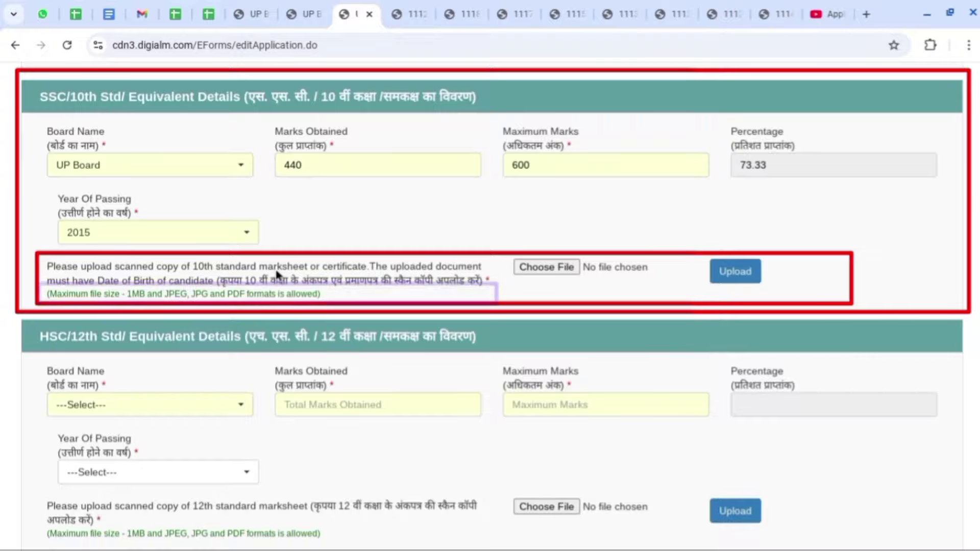
Upload 10TH.pdf as the 10th marksheet and preview it.
left_click(545, 269)
left_click(421, 348)
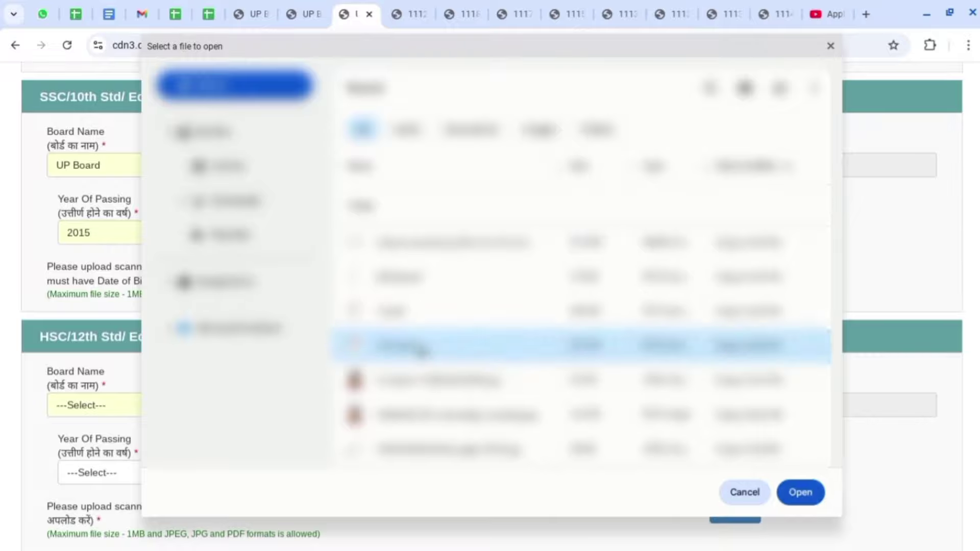
double_click(421, 348)
left_click(735, 271)
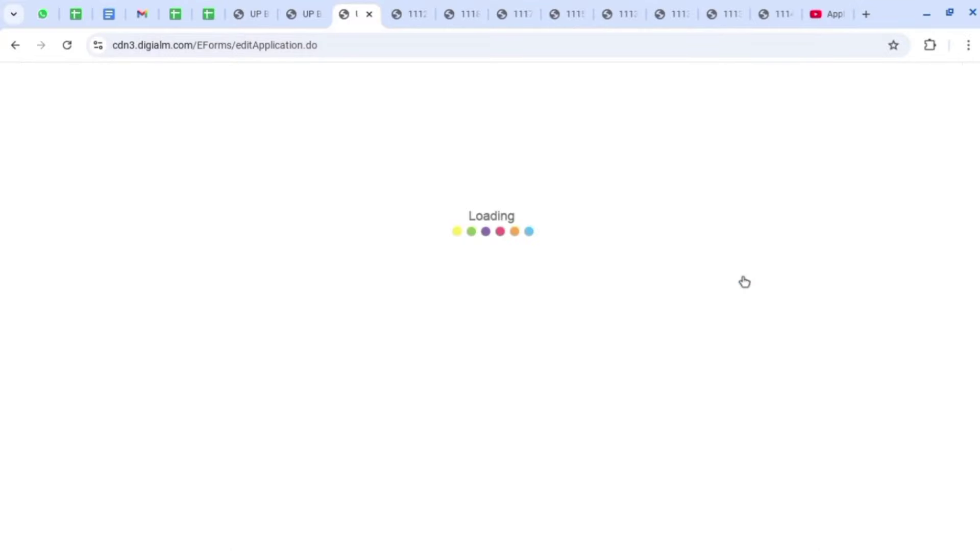
left_click(491, 343)
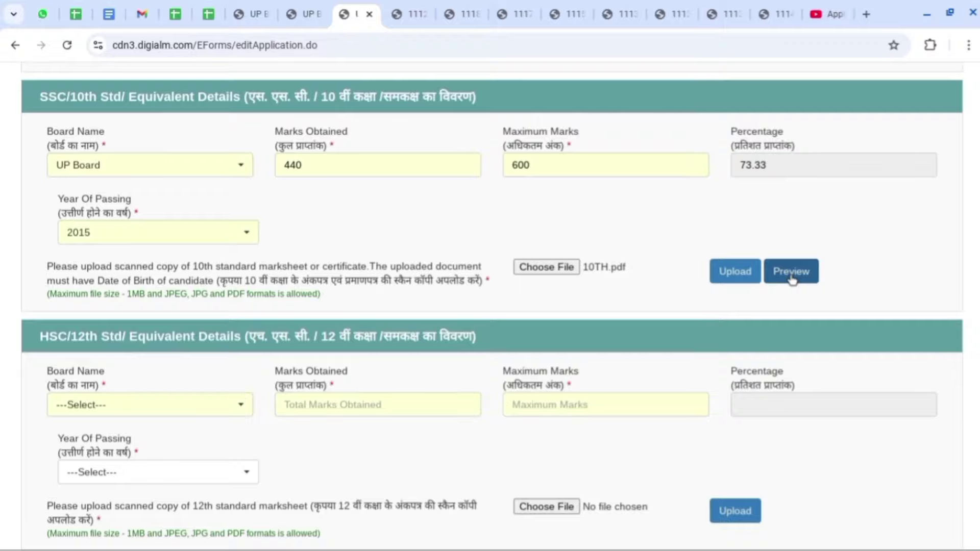
left_click(791, 276)
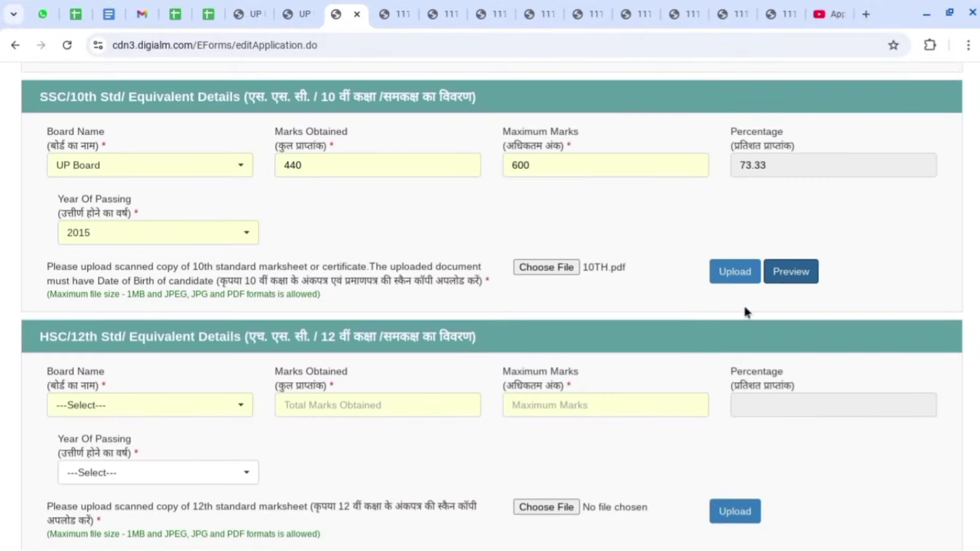
Upload 12.pdf as the 12th marksheet, preview it, and return to the form.
scroll(926, 283, "down", 5)
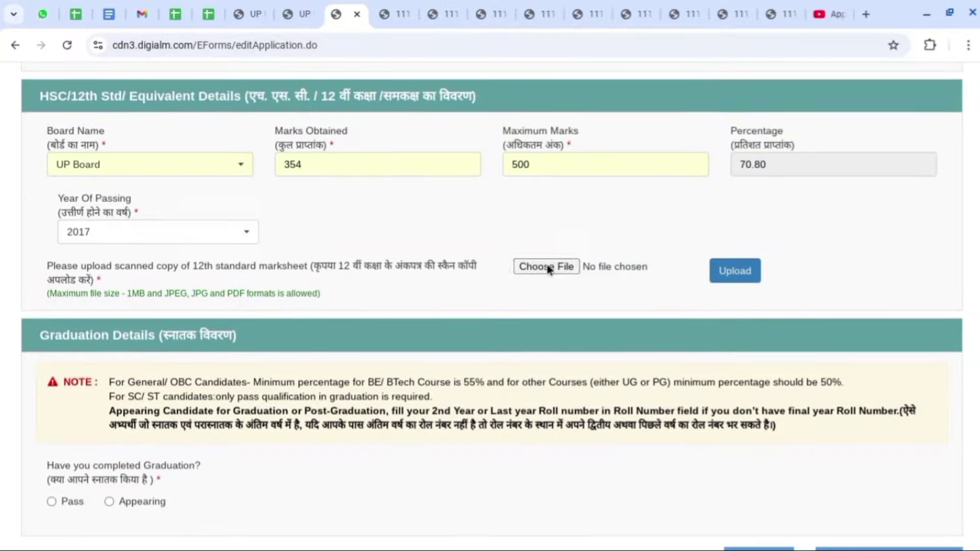
left_click(546, 266)
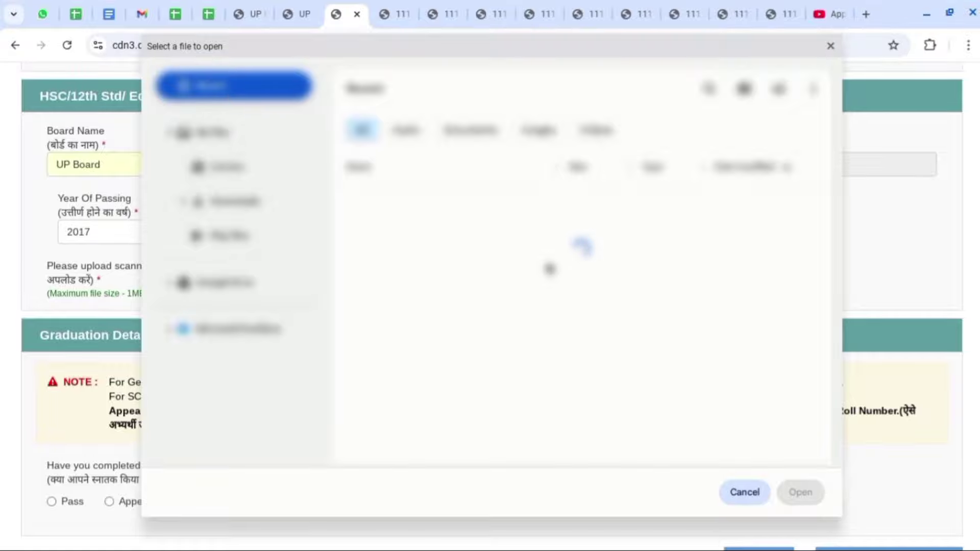
double_click(440, 318)
left_click(735, 271)
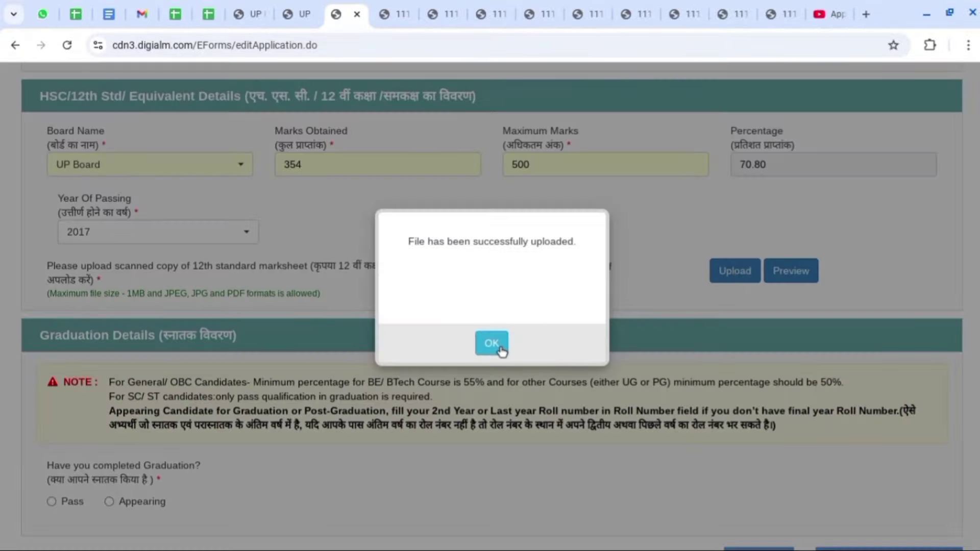
left_click(498, 347)
left_click(796, 270)
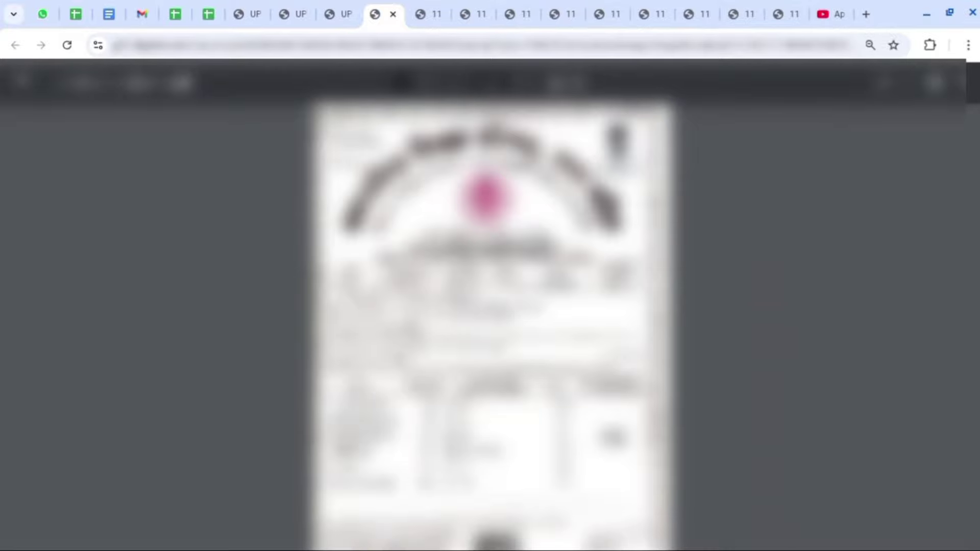
left_click(330, 13)
scroll(889, 224, "down", 2)
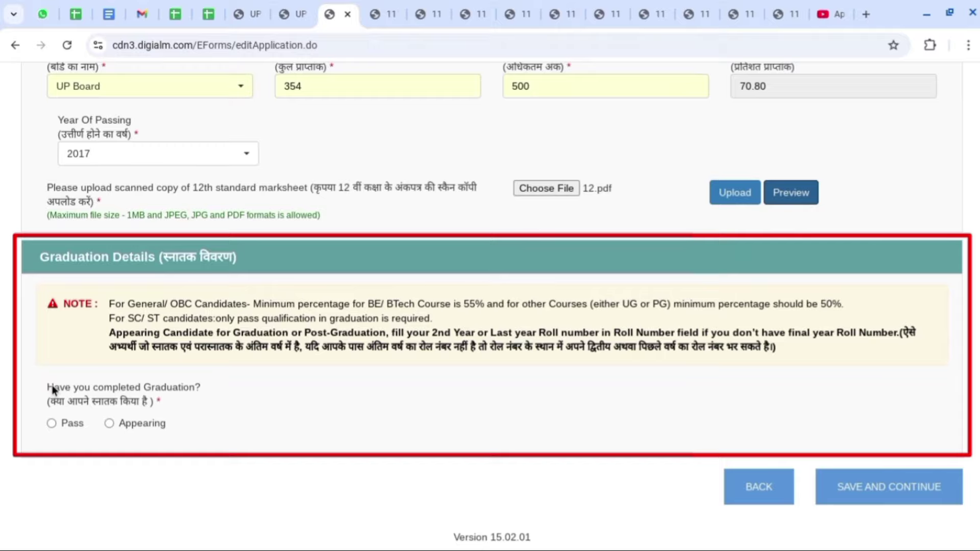
left_click_drag(47, 387, 197, 392)
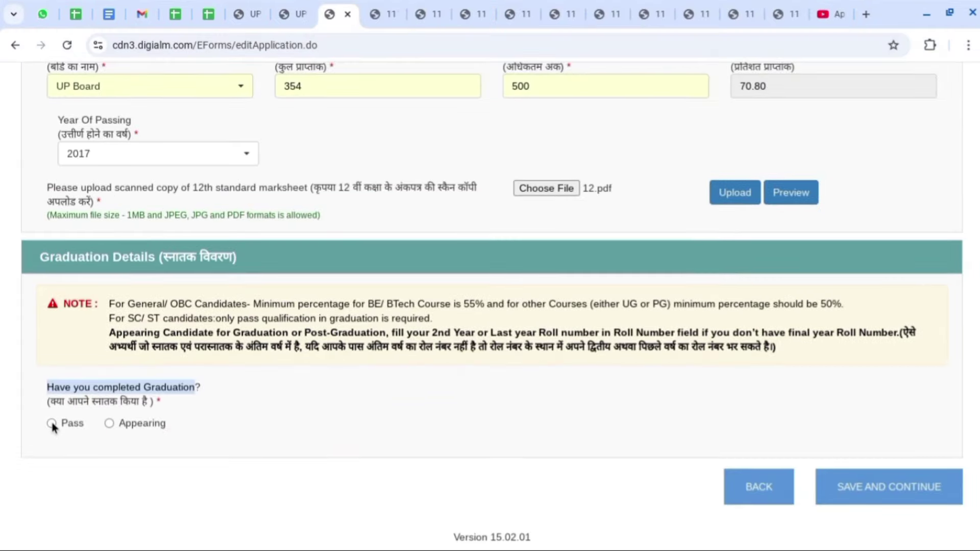
Toggle the graduation completion answer from Pass to Appearing.
left_click(52, 423)
scroll(378, 416, "down", 1)
scroll(398, 413, "down", 2)
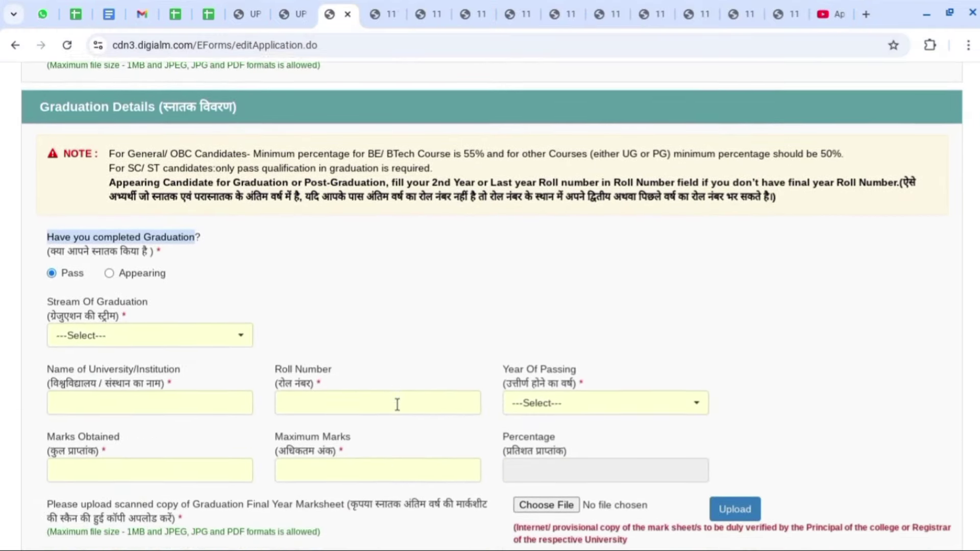
left_click(109, 232)
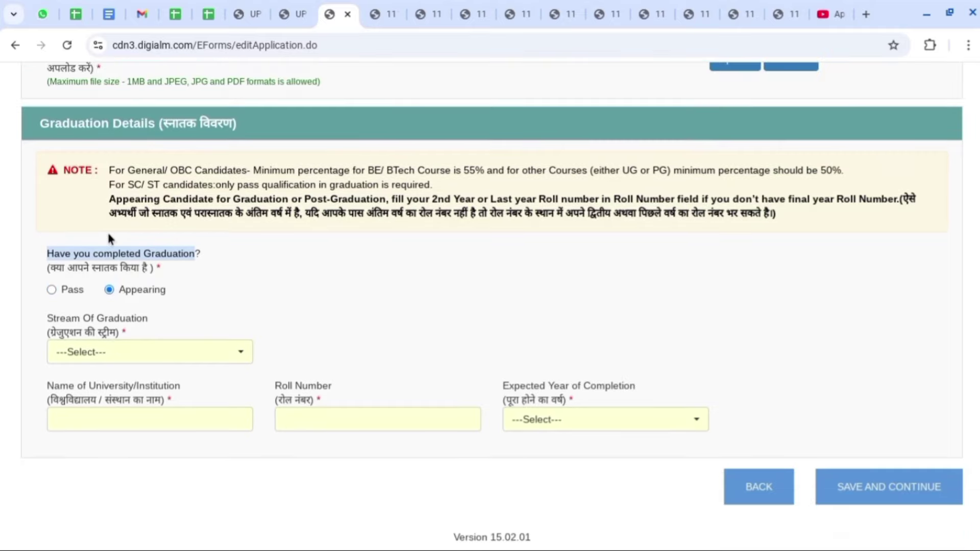
left_click(332, 296)
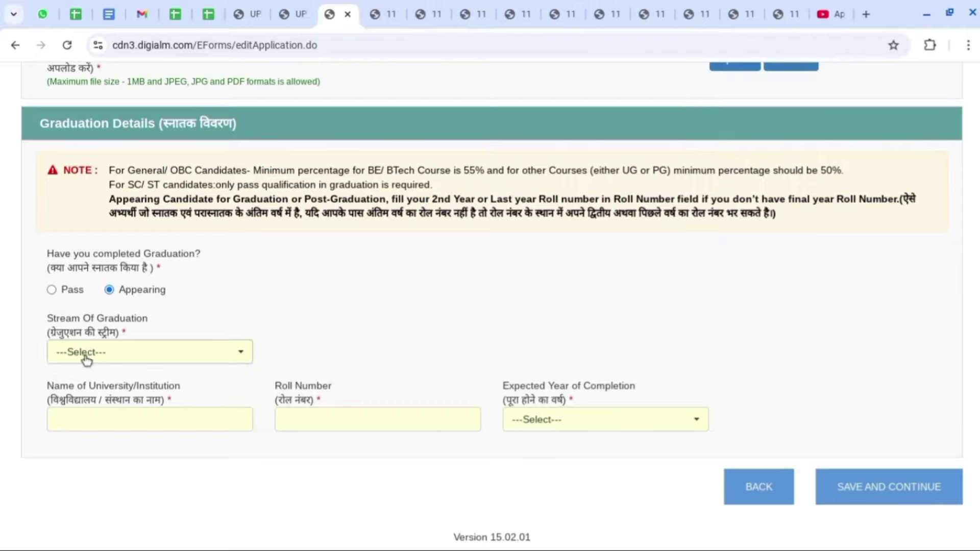
Enter Commerce stream, university 'abc univers' and expected year 2025, then switch back to Pass.
left_click(117, 354)
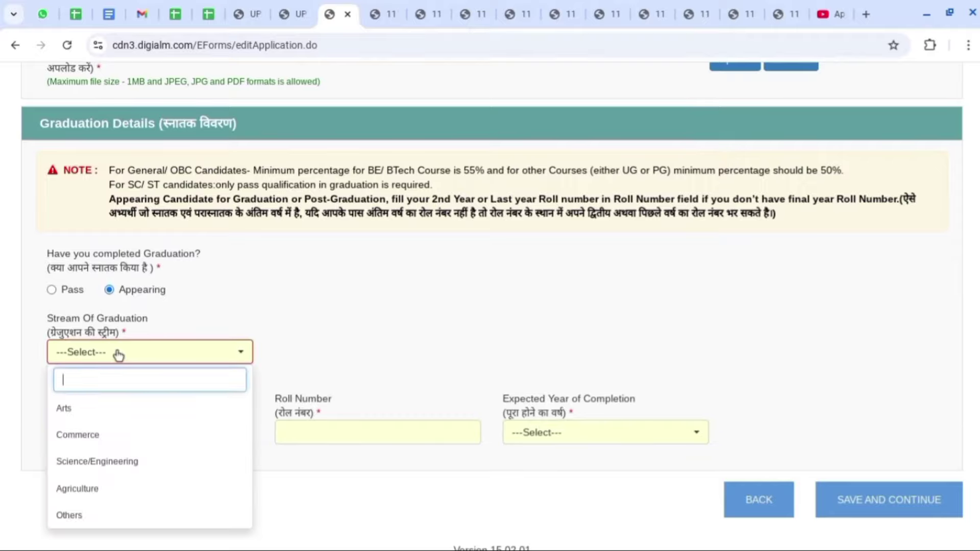
left_click(115, 437)
left_click(121, 424)
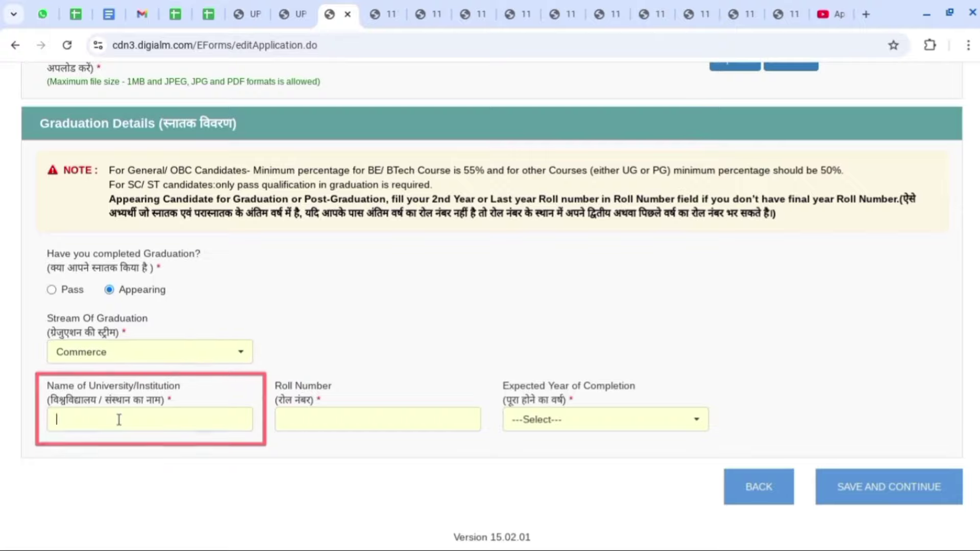
type("abc uni")
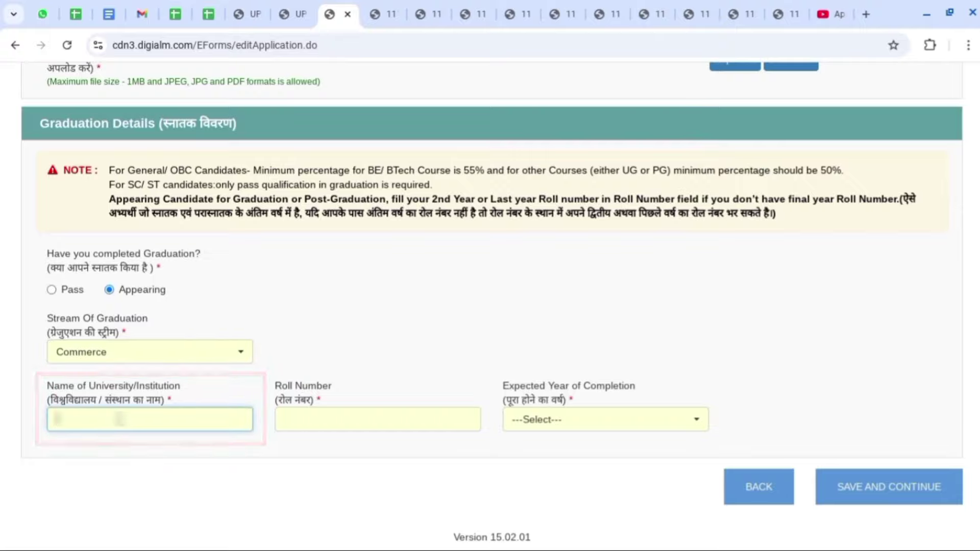
type("vers")
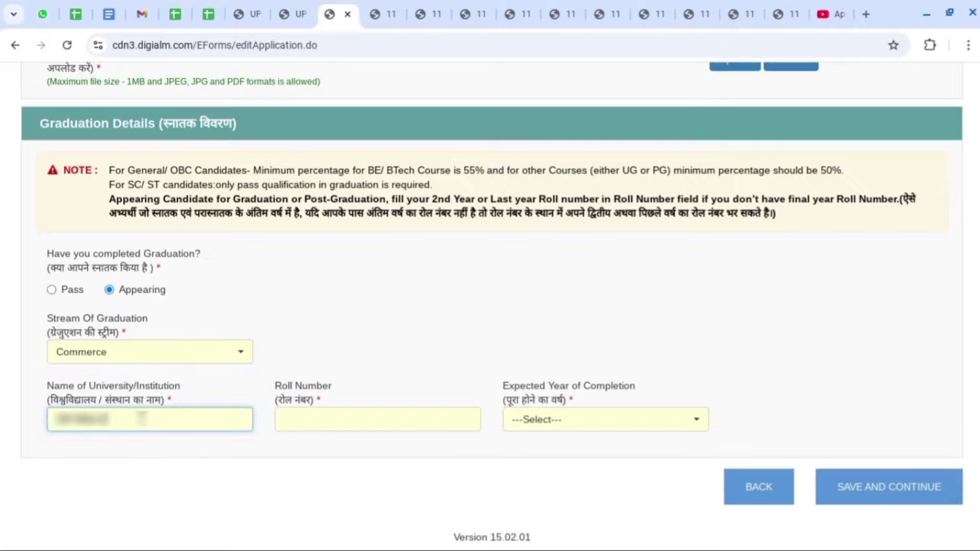
left_click(315, 422)
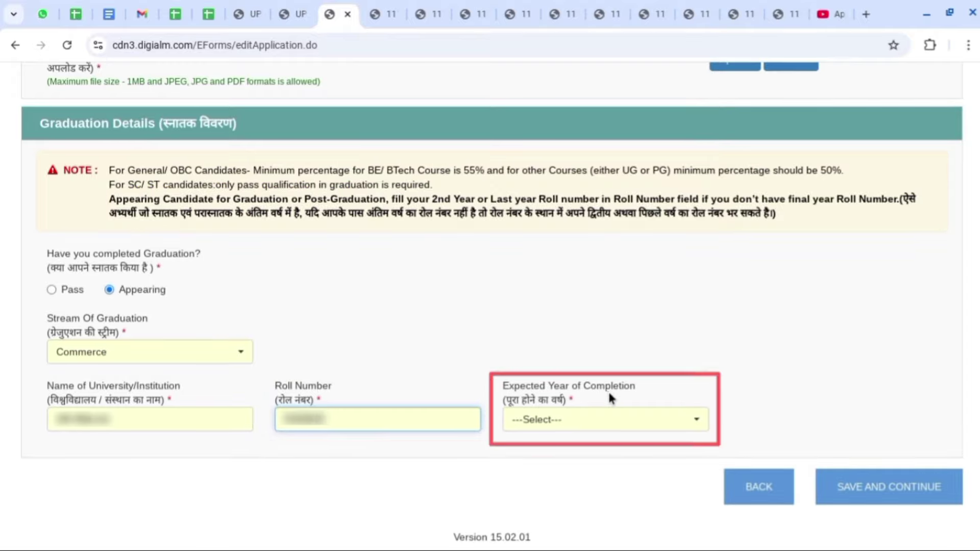
left_click(609, 420)
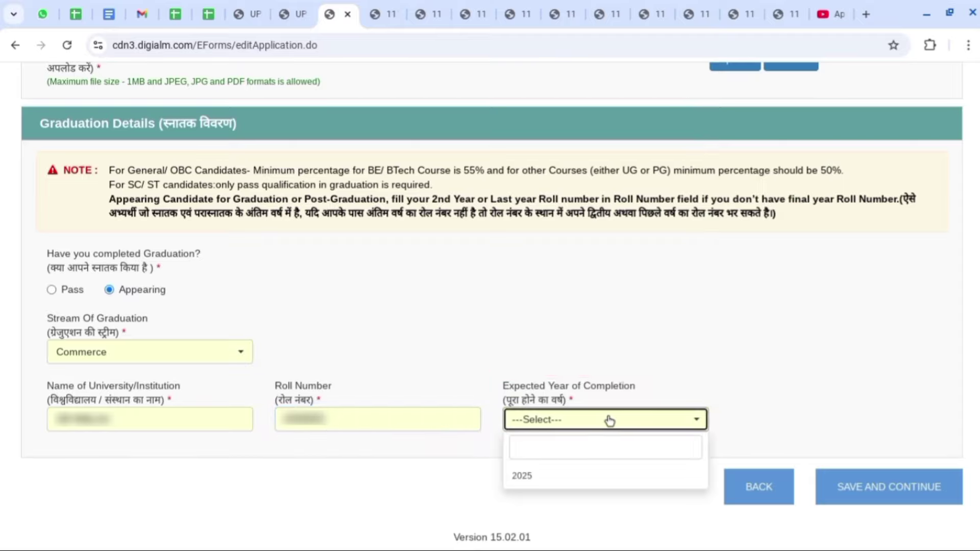
left_click(570, 484)
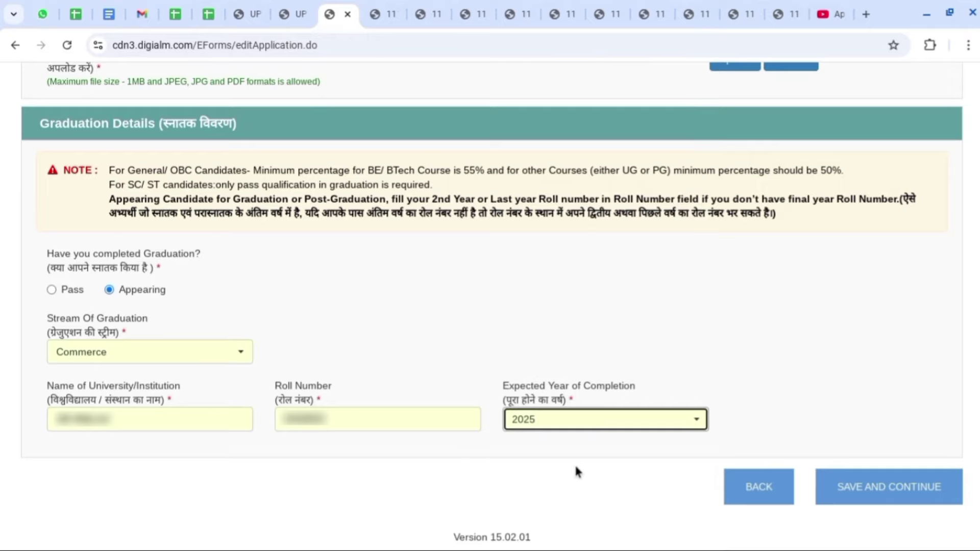
left_click(51, 290)
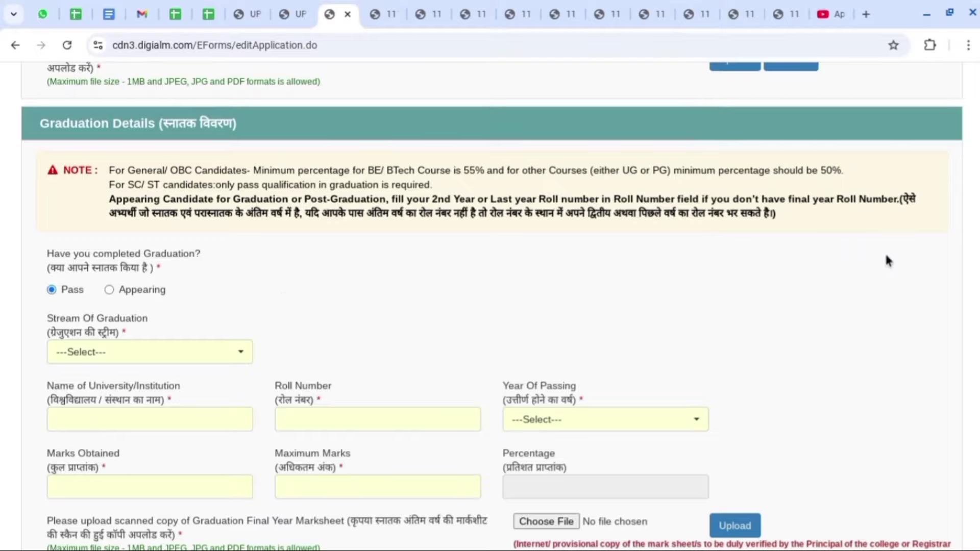
Enter graduation marks obtained (1123) and maximum marks (1800) so the percentage calculates.
scroll(885, 265, "down", 2)
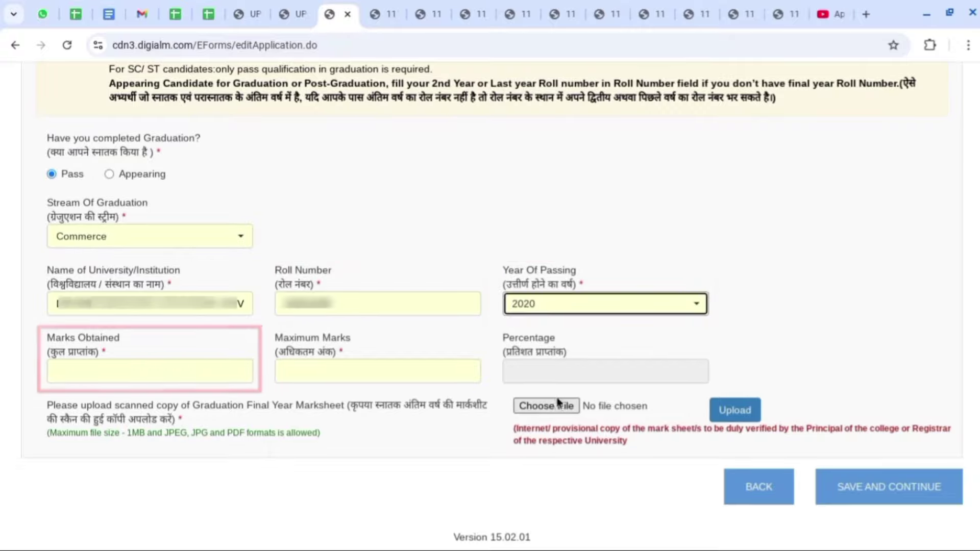
left_click(103, 367)
type("1")
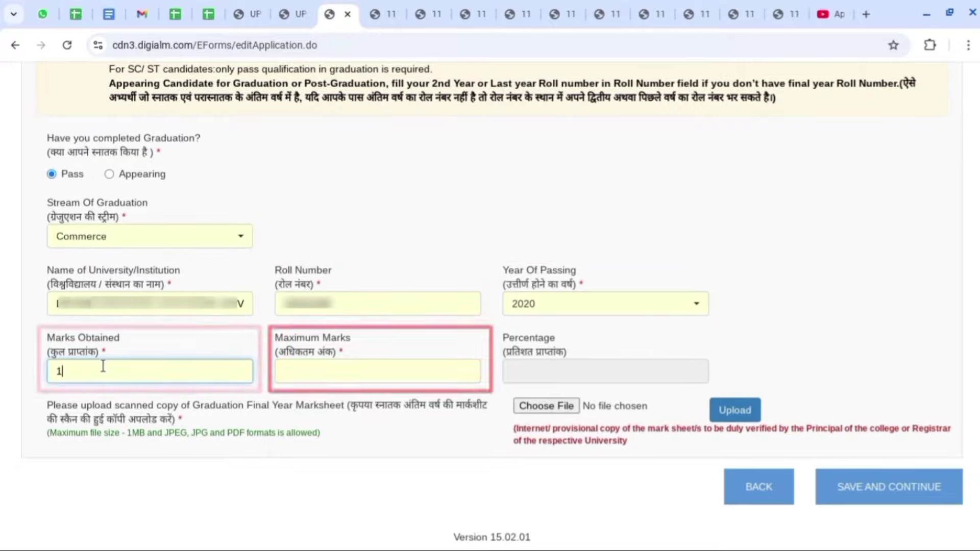
type("123")
left_click(338, 366)
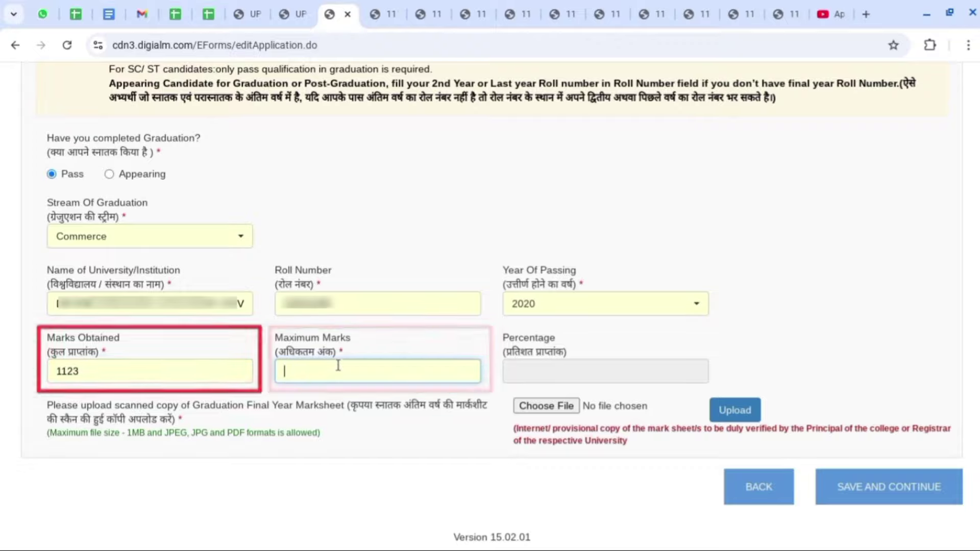
type("1800")
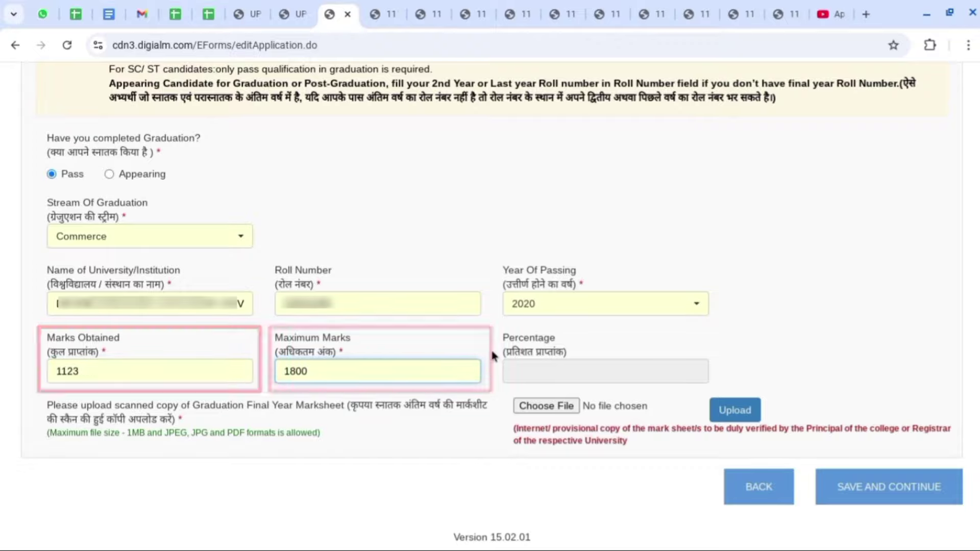
left_click(492, 358)
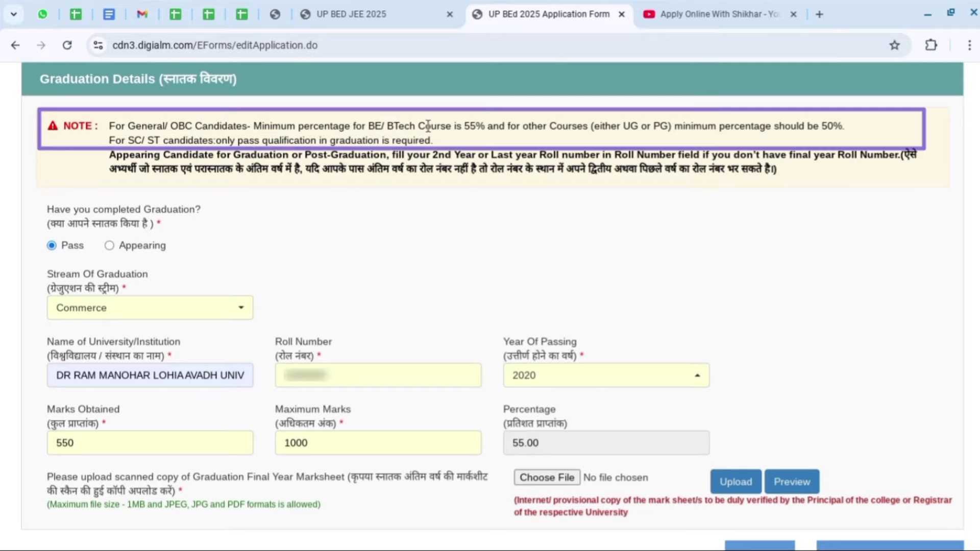
left_click_drag(368, 126, 845, 126)
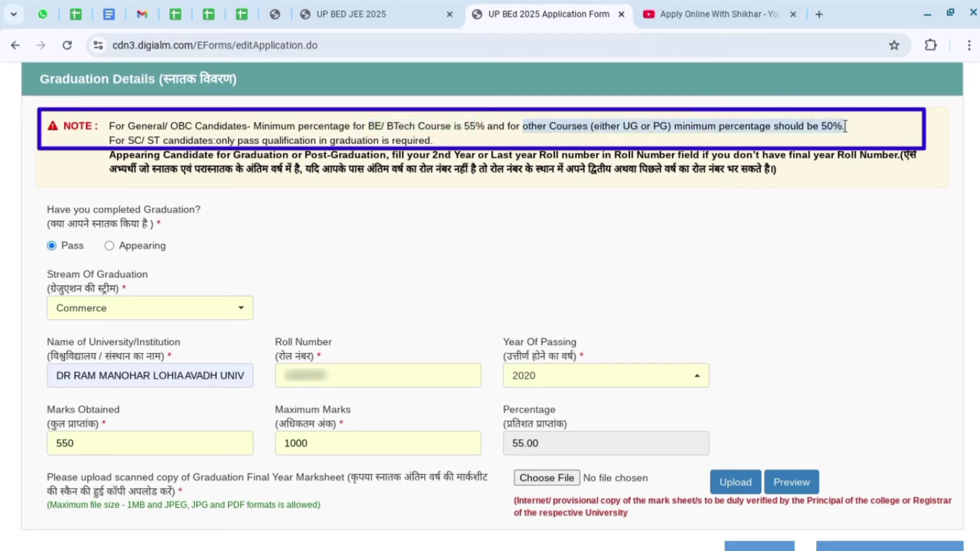
left_click(848, 150)
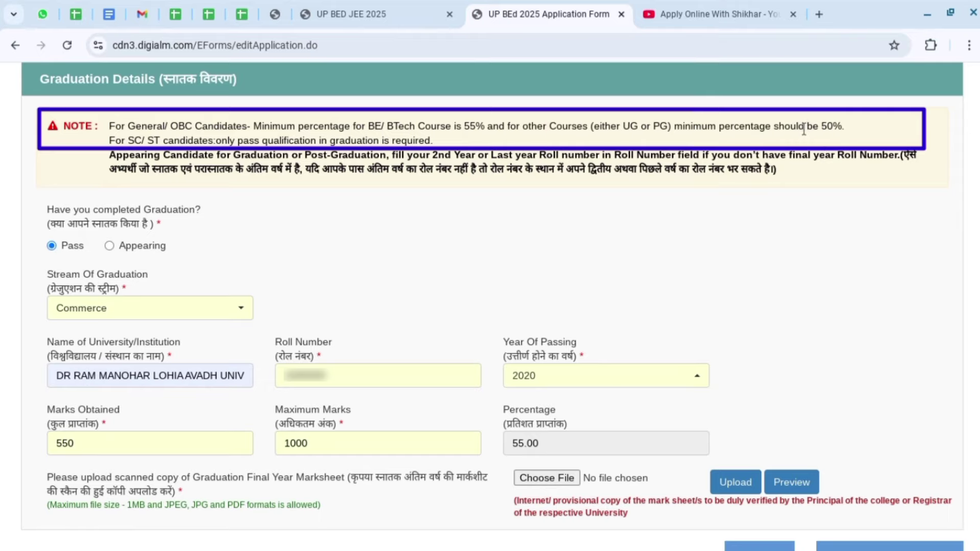
left_click_drag(805, 127, 846, 124)
left_click(756, 199)
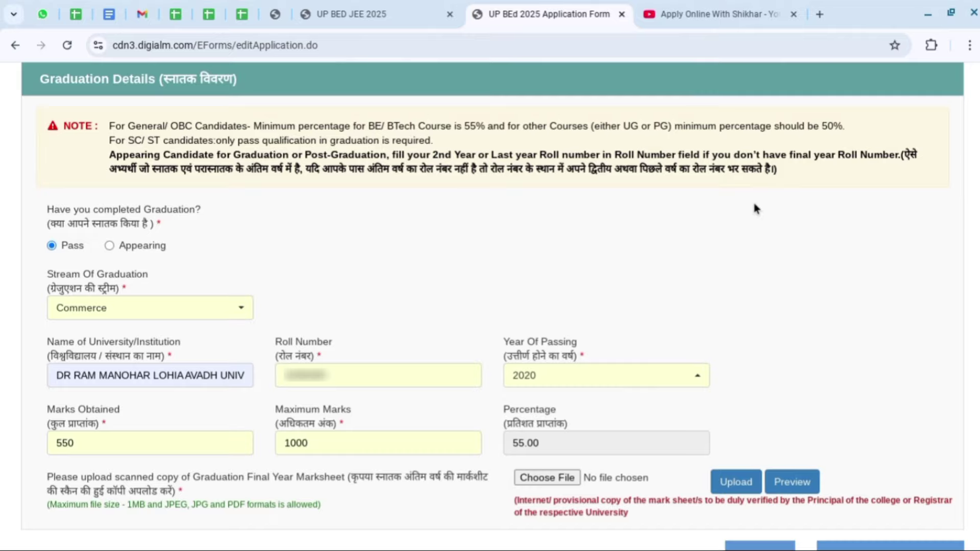
Change graduation marks obtained to 499 (49.90%) and dismiss the below-50% warning.
left_click_drag(93, 441, 24, 443)
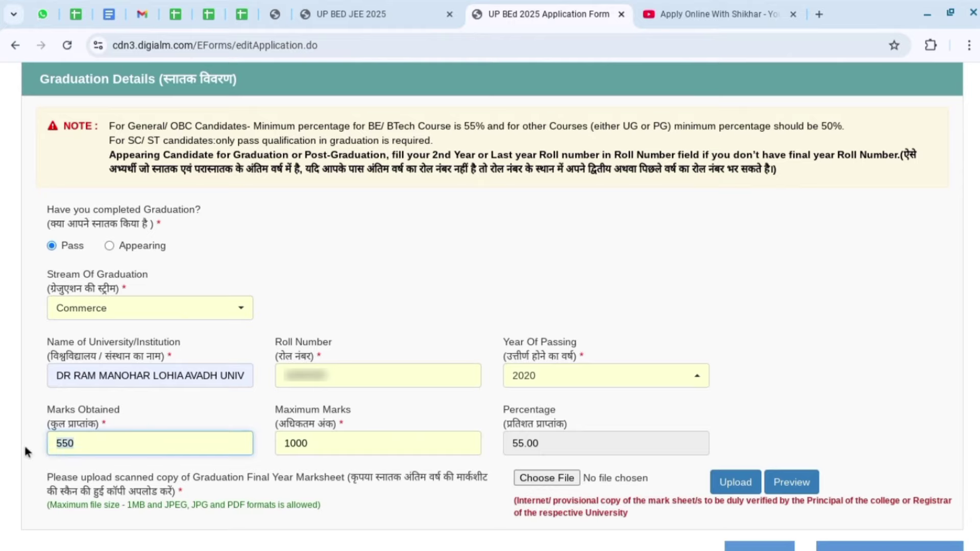
type("499")
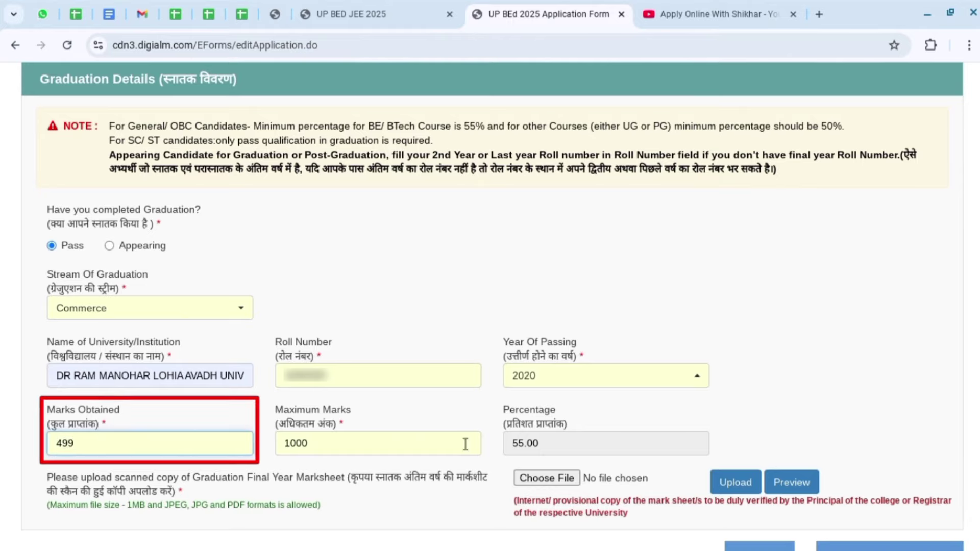
left_click(787, 375)
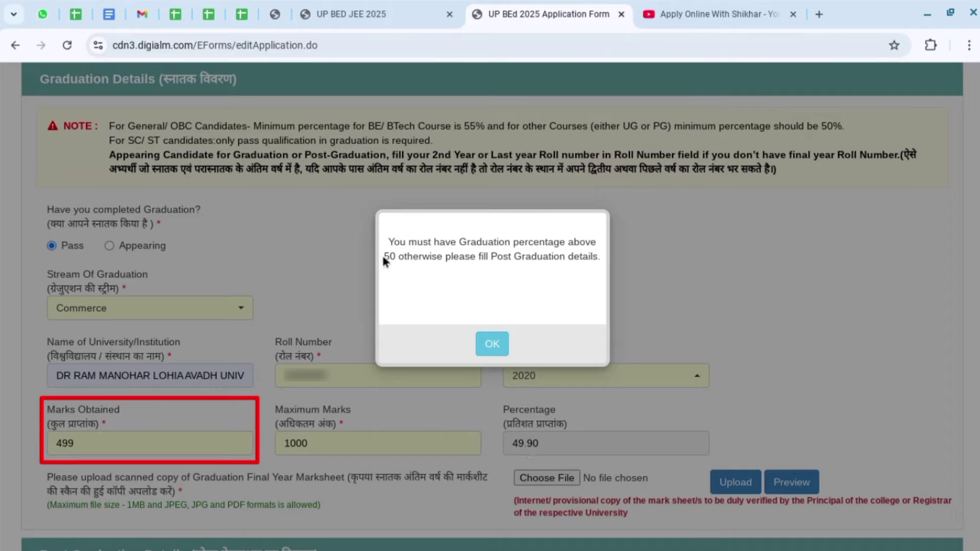
left_click_drag(387, 242, 597, 257)
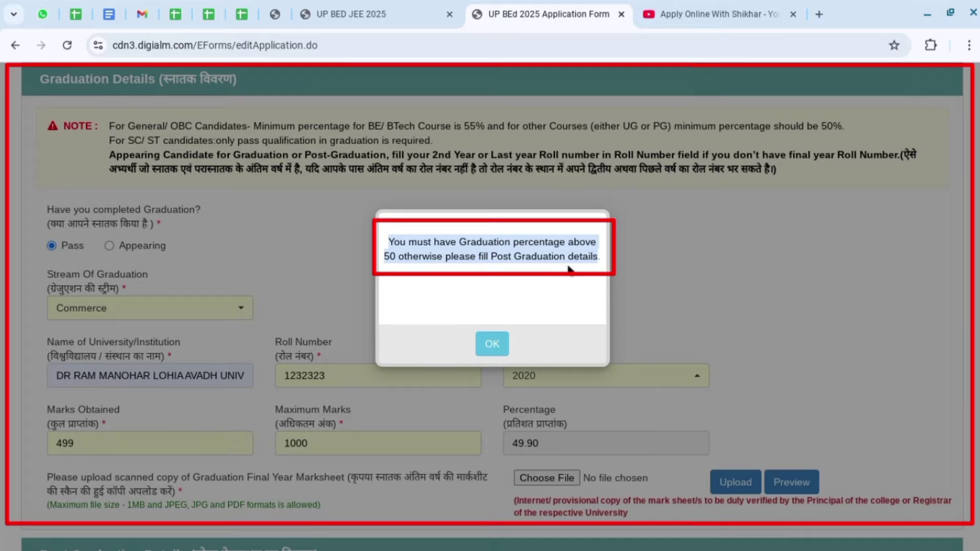
left_click(493, 343)
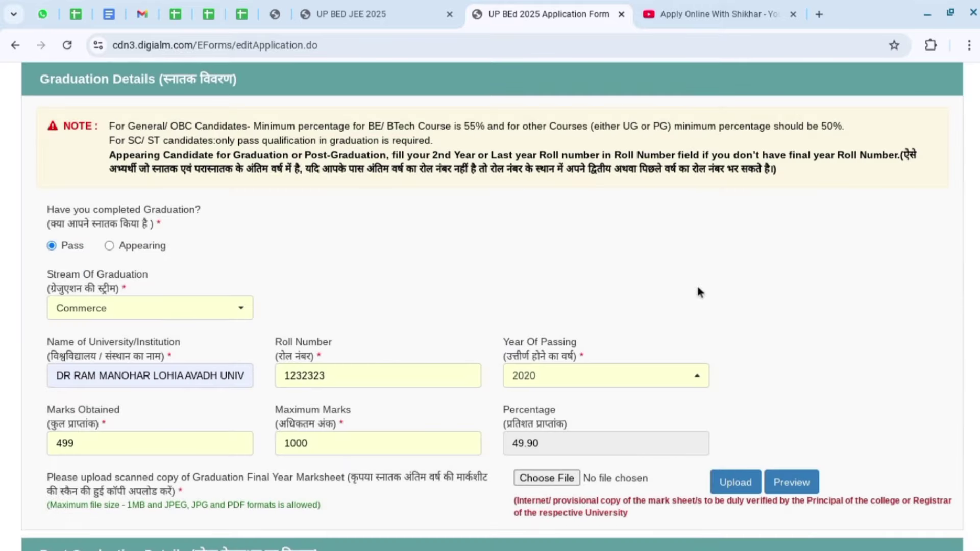
scroll(917, 280, "down", 4)
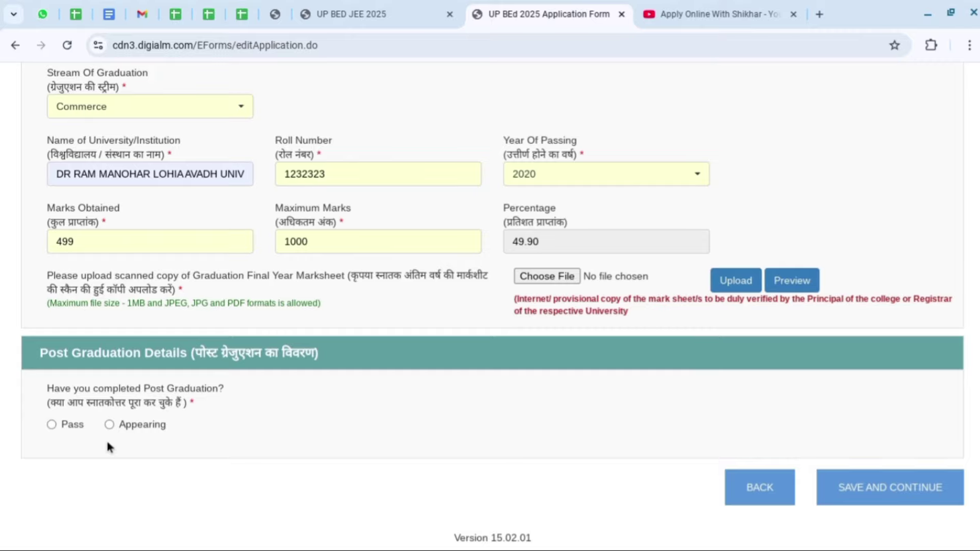
Set Post Graduation status to Pass after briefly switching it to Appearing.
left_click(51, 425)
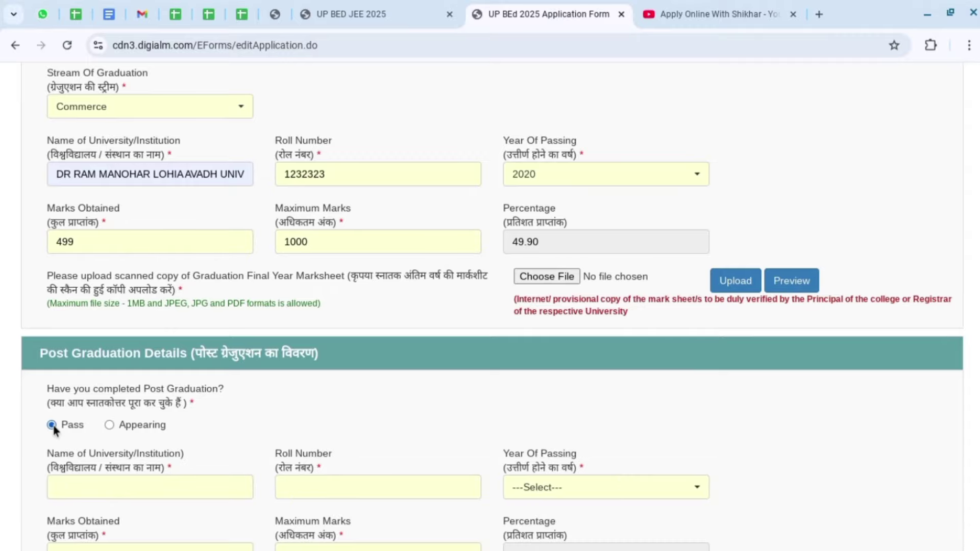
left_click(109, 425)
scroll(370, 394, "down", 2)
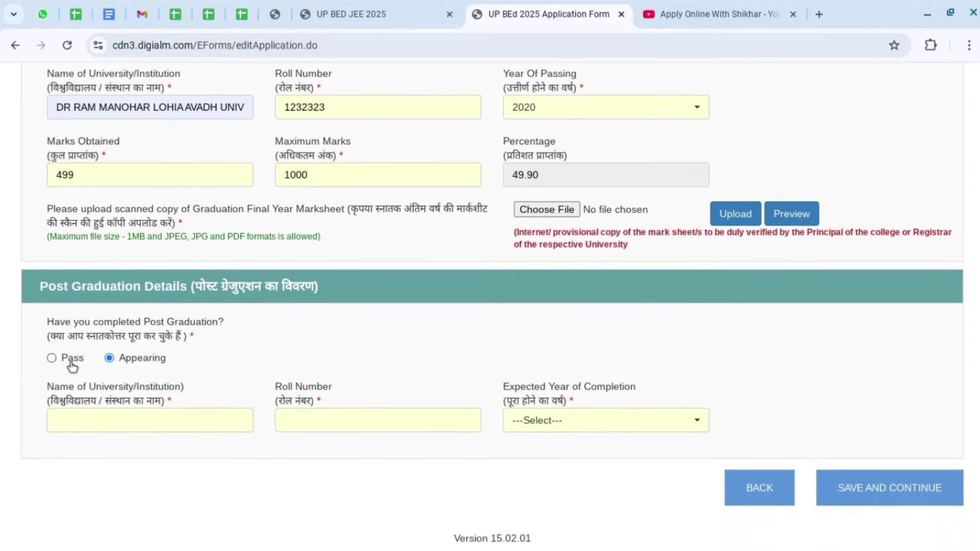
left_click(52, 358)
scroll(437, 369, "down", 1)
scroll(441, 375, "down", 2)
scroll(521, 350, "up", 4)
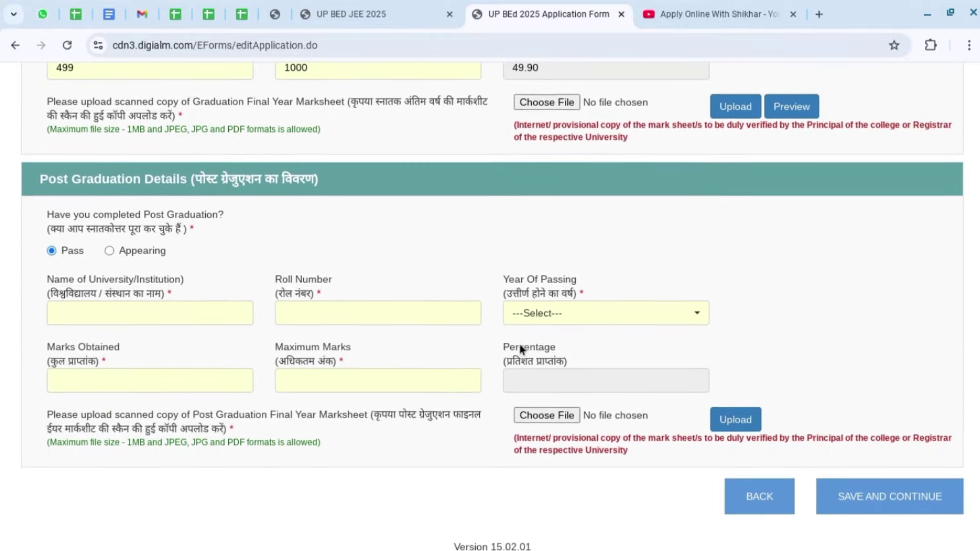
scroll(521, 341, "up", 1)
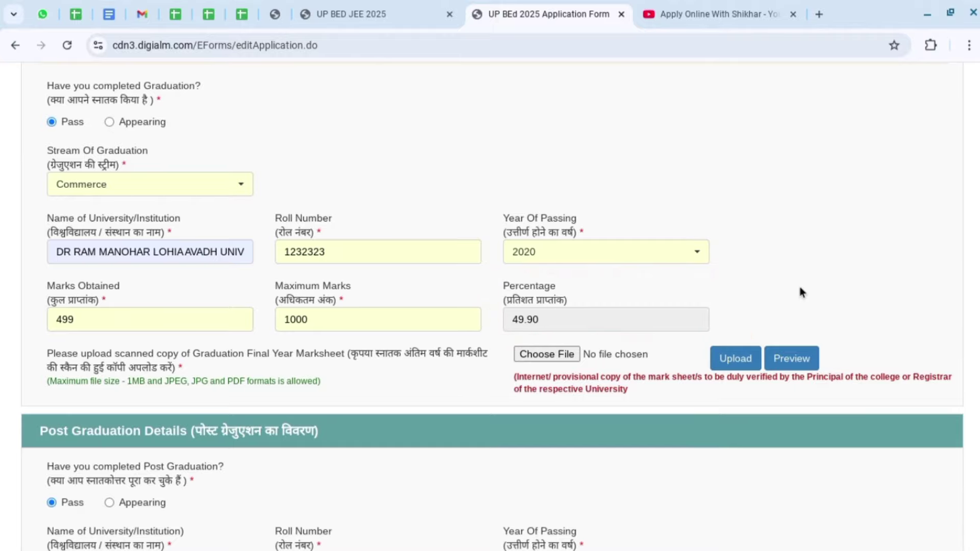
scroll(802, 290, "up", 2)
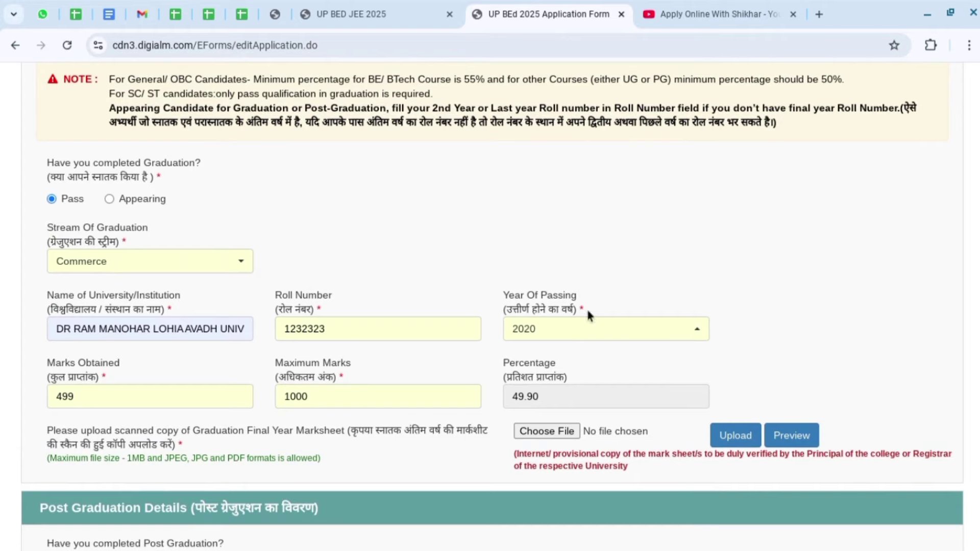
scroll(124, 403, "down", 1)
Try graduation marks 501, then 499, and dismiss the below-50% warning.
left_click_drag(120, 387, 10, 392)
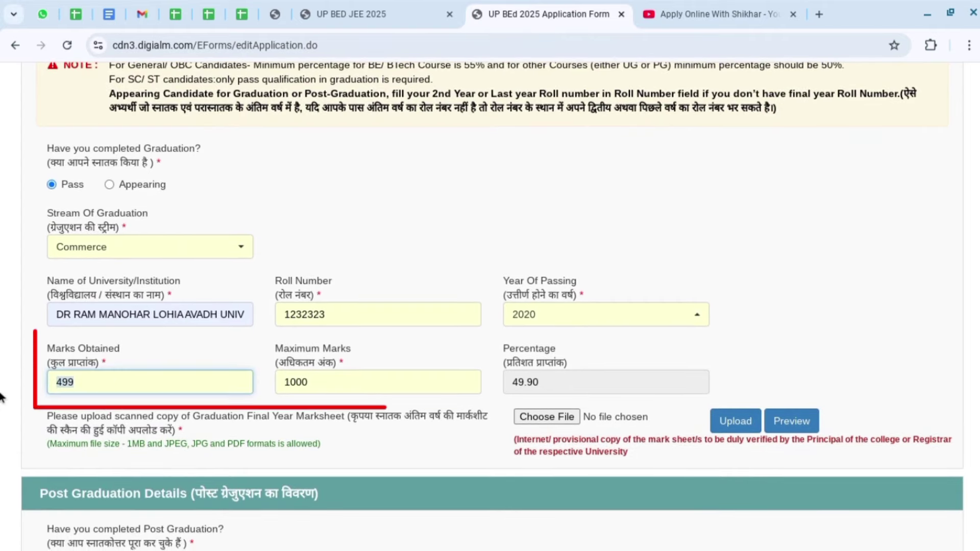
type("501")
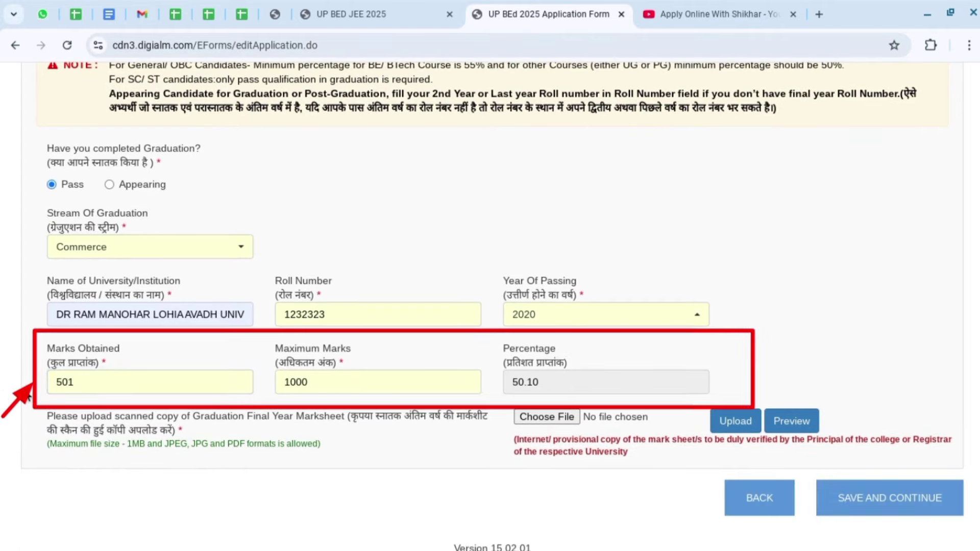
scroll(829, 248, "down", 1)
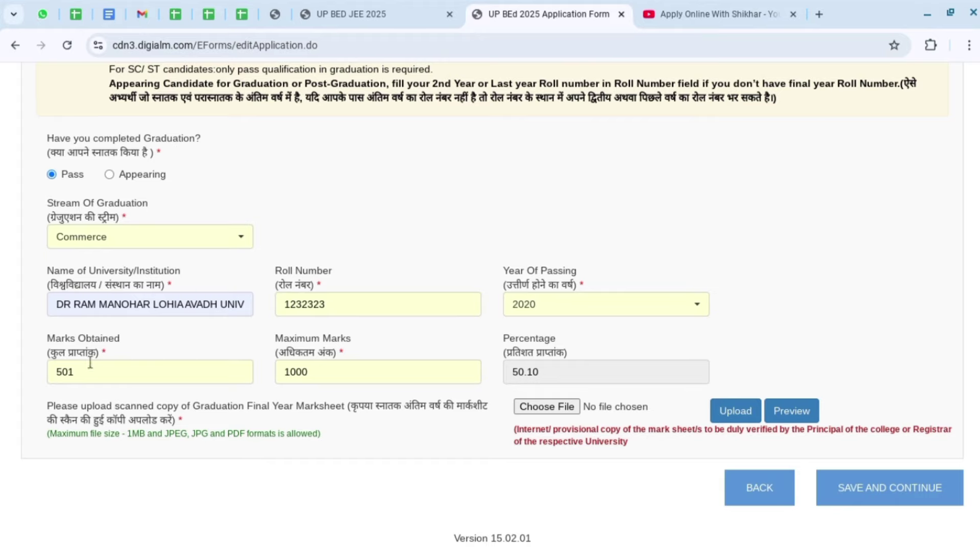
scroll(587, 238, "up", 2)
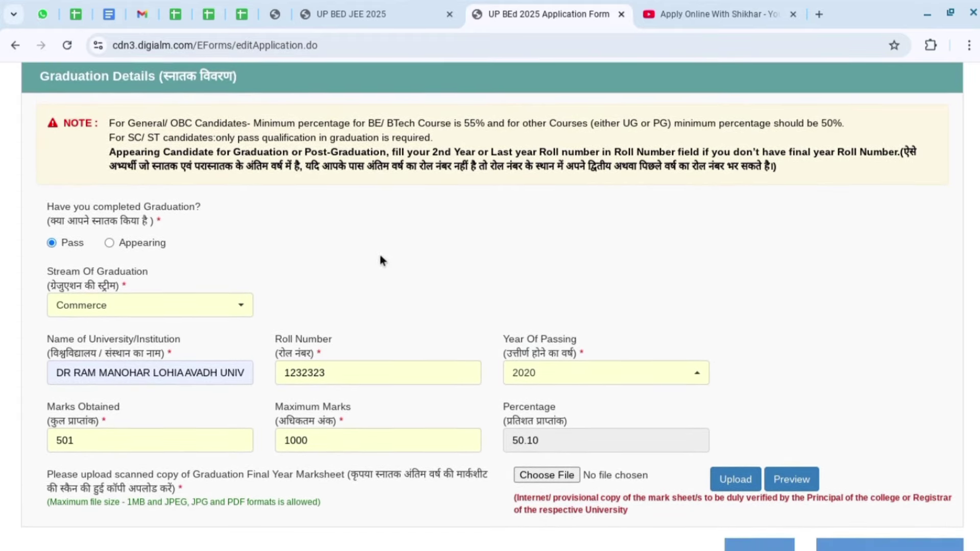
scroll(156, 421, "down", 2)
double_click(91, 377)
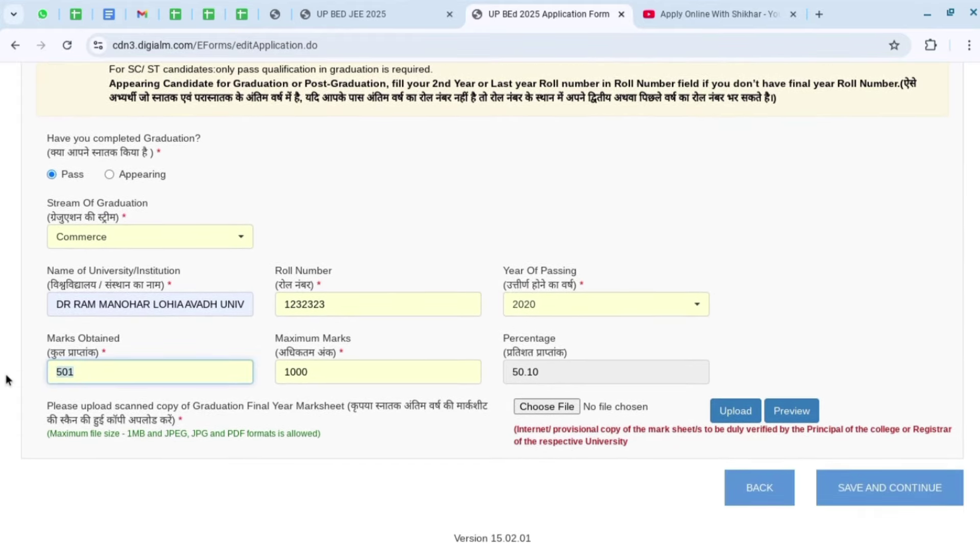
type("499")
left_click(758, 335)
scroll(751, 330, "down", 2)
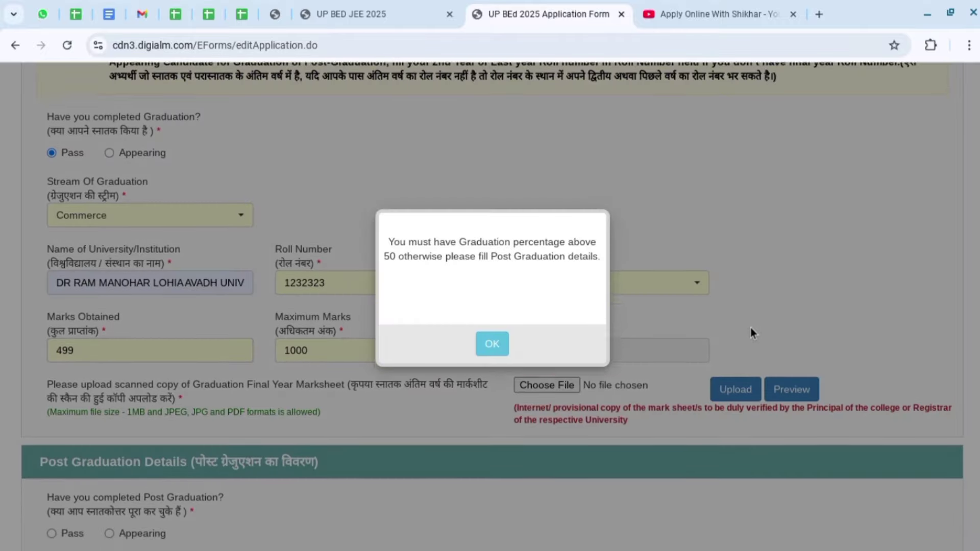
left_click(498, 355)
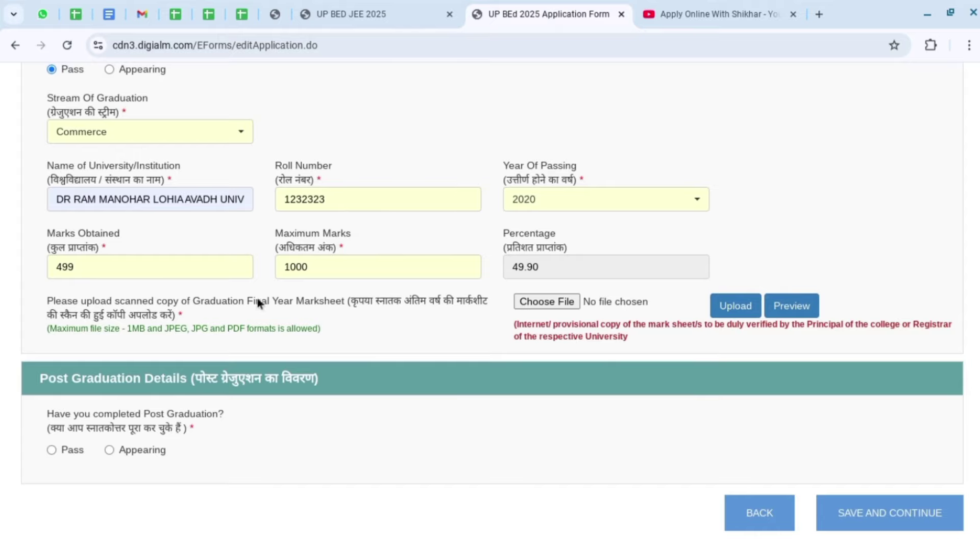
Restore graduation marks to 501, raising the percentage to 50.10.
double_click(72, 267)
type("501")
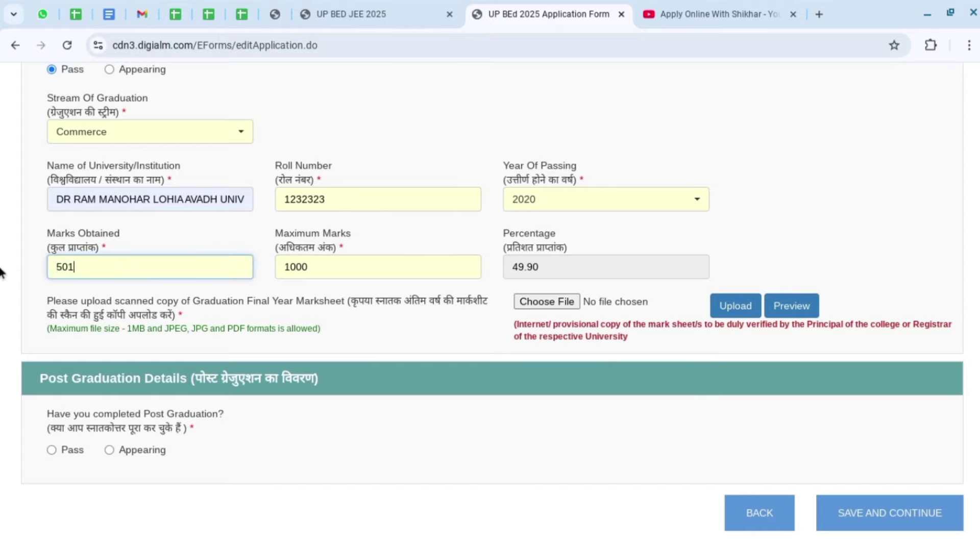
left_click(785, 246)
scroll(785, 246, "up", 2)
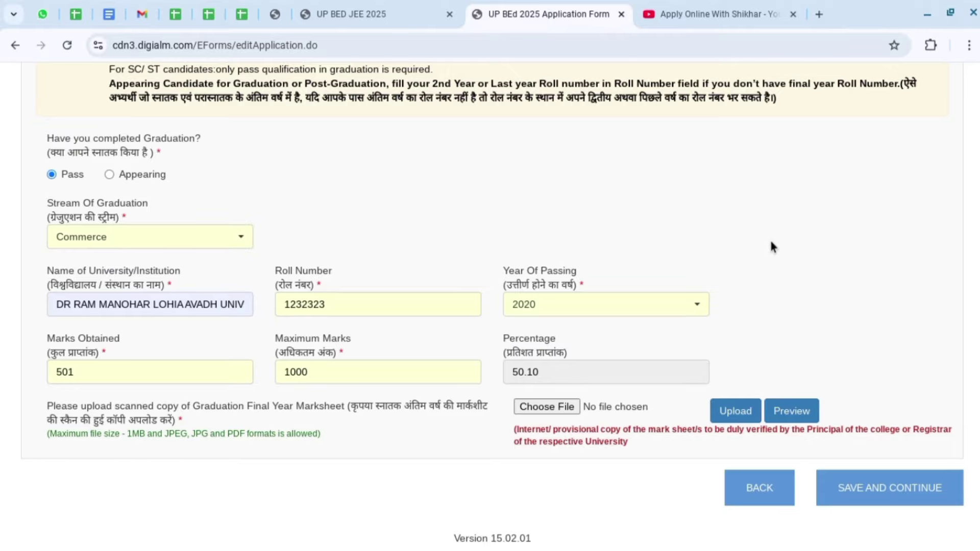
scroll(761, 238, "up", 1)
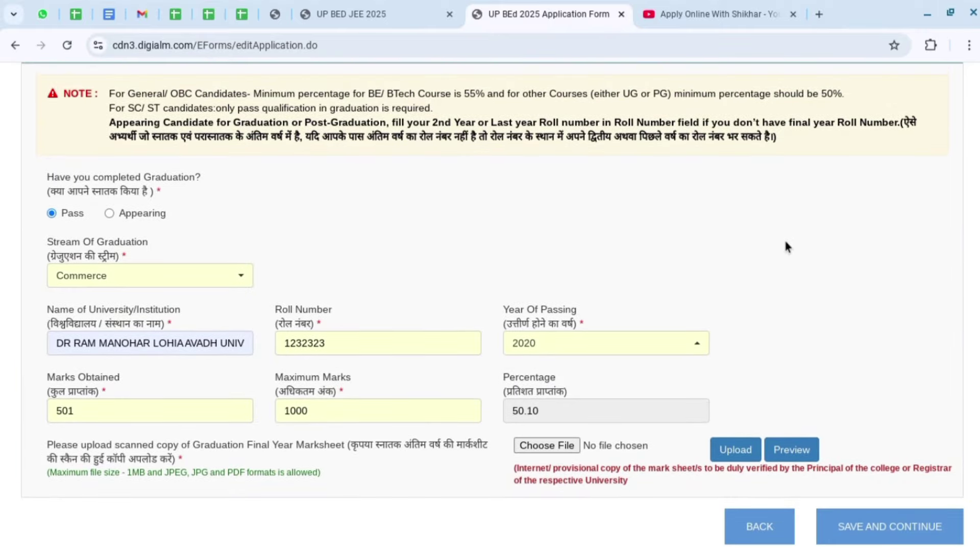
scroll(793, 242, "up", 1)
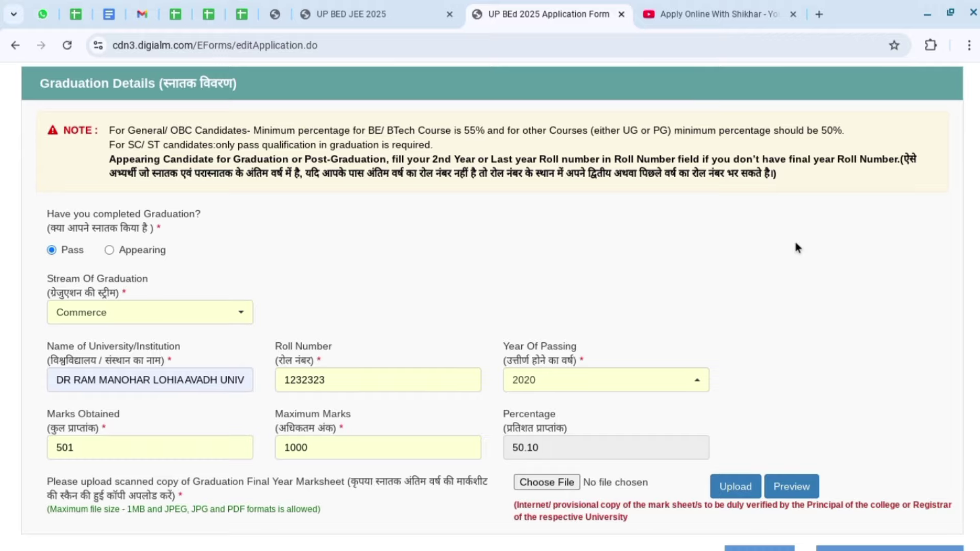
Retest 499 marks, dismiss the warning, and set marks back to 501 (50.10%).
scroll(798, 248, "down", 2)
left_click_drag(96, 377, 1, 376)
type("499")
left_click(842, 317)
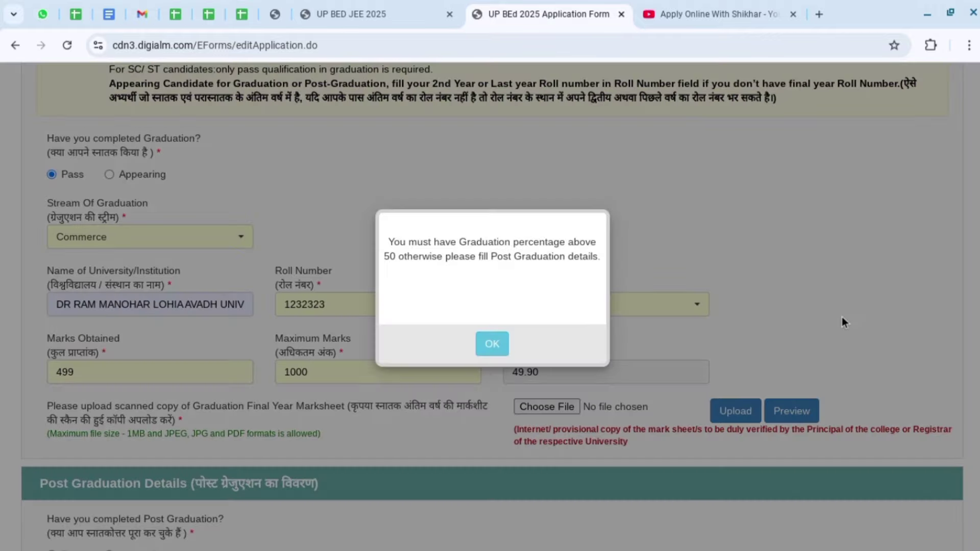
left_click(492, 343)
scroll(924, 255, "down", 3)
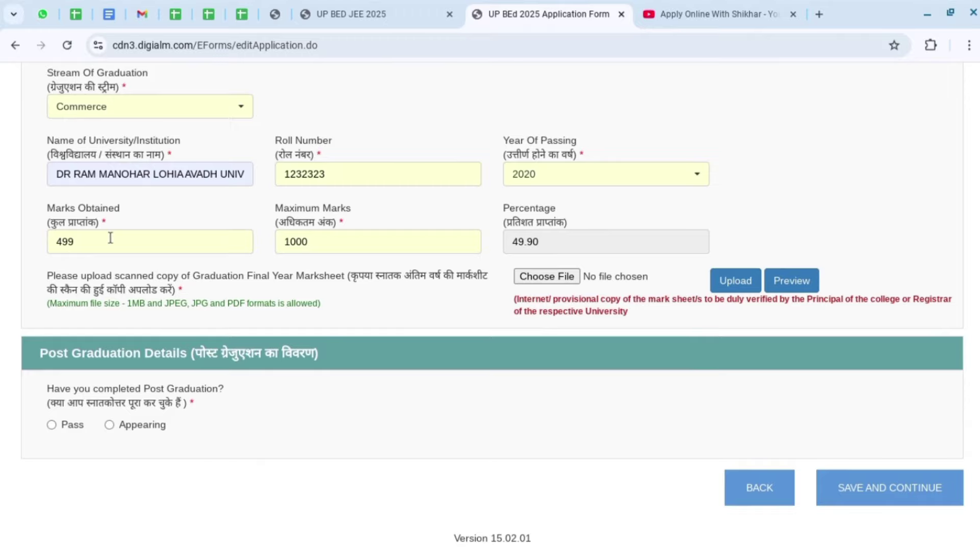
left_click_drag(110, 241, 35, 244)
type("501")
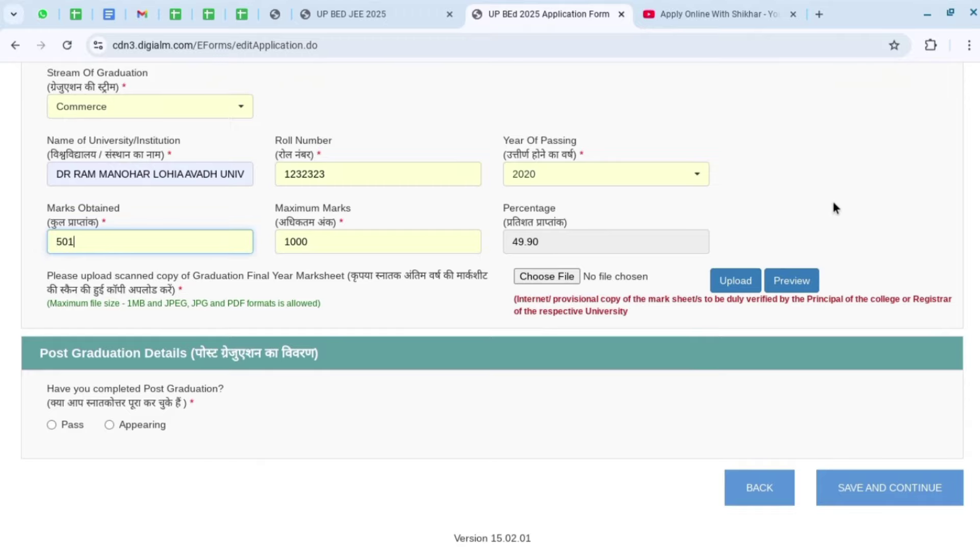
left_click(832, 200)
scroll(830, 203, "up", 3)
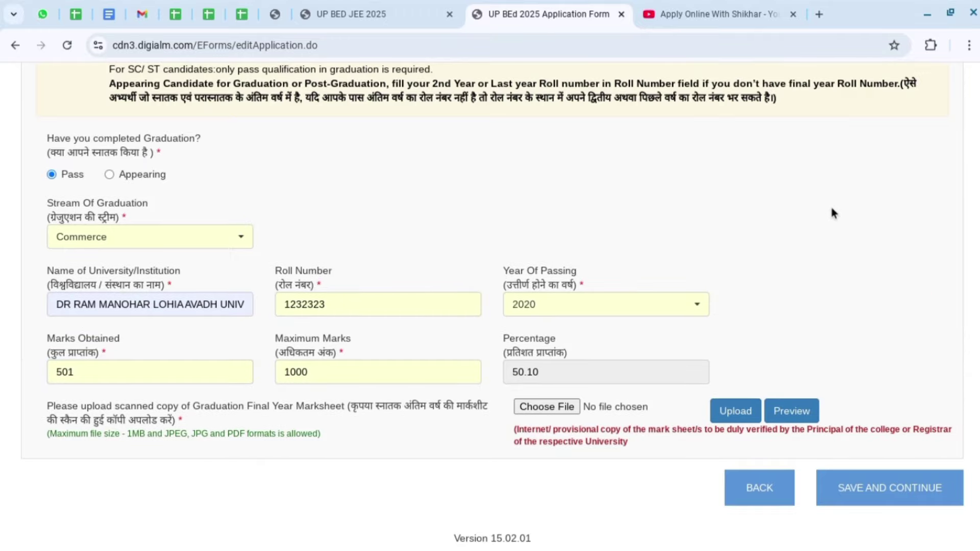
scroll(855, 204, "up", 2)
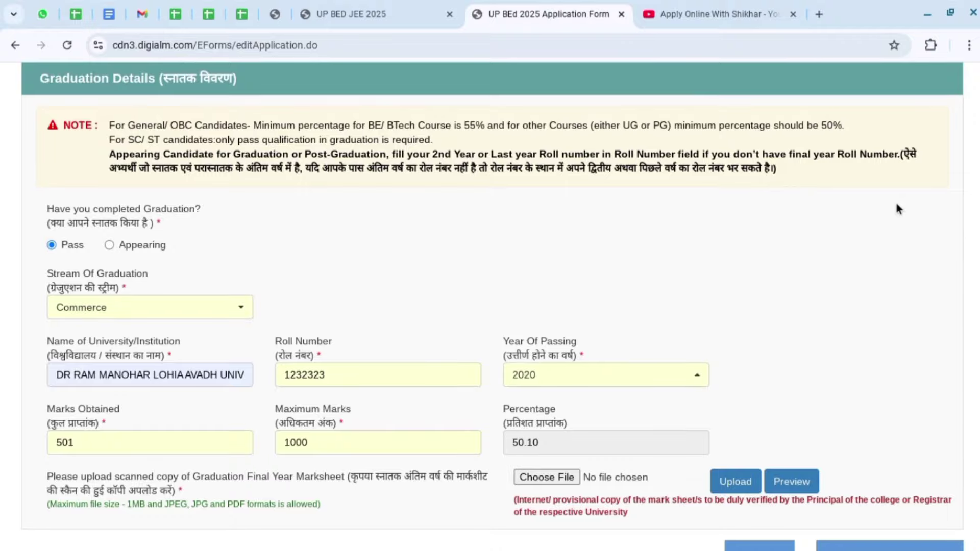
scroll(899, 209, "down", 2)
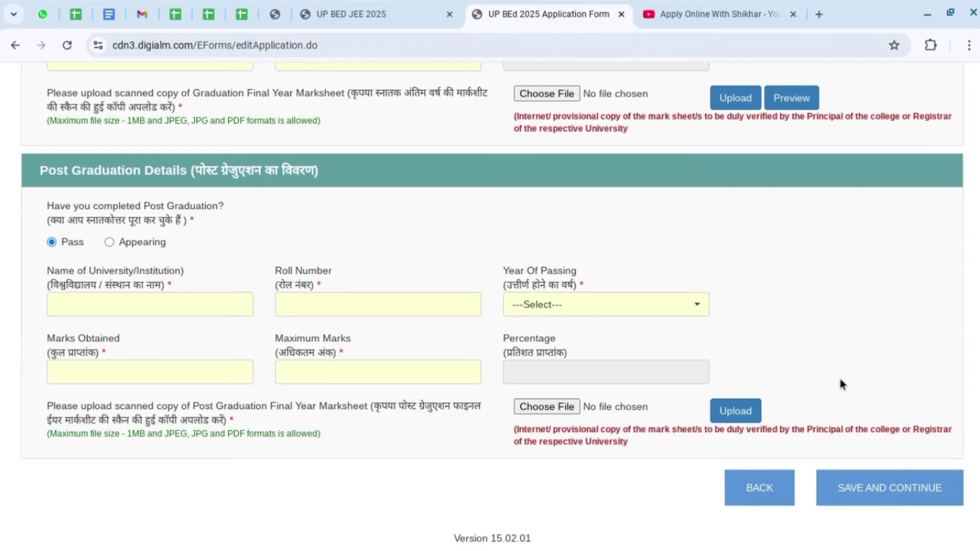
Save the qualification details and dismiss the data-saved confirmation.
left_click(888, 489)
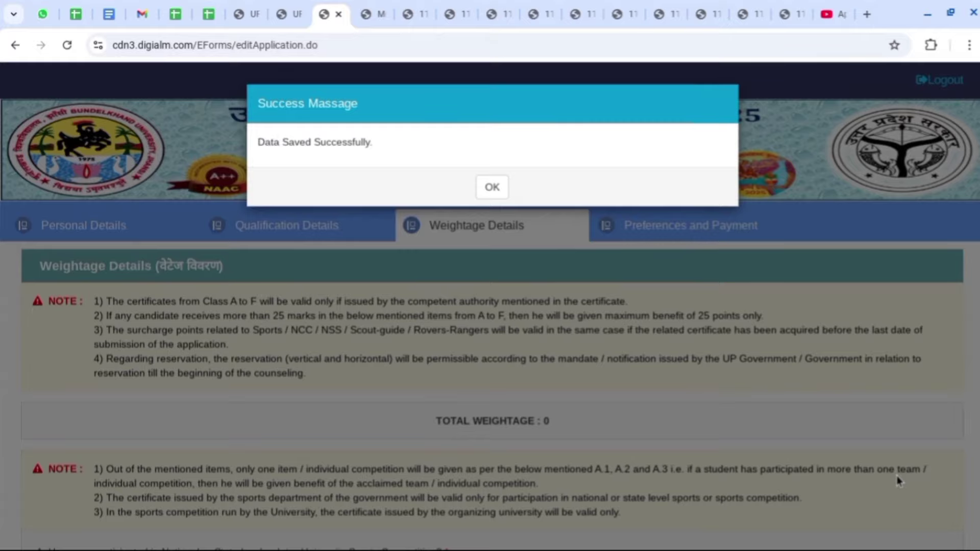
left_click(492, 190)
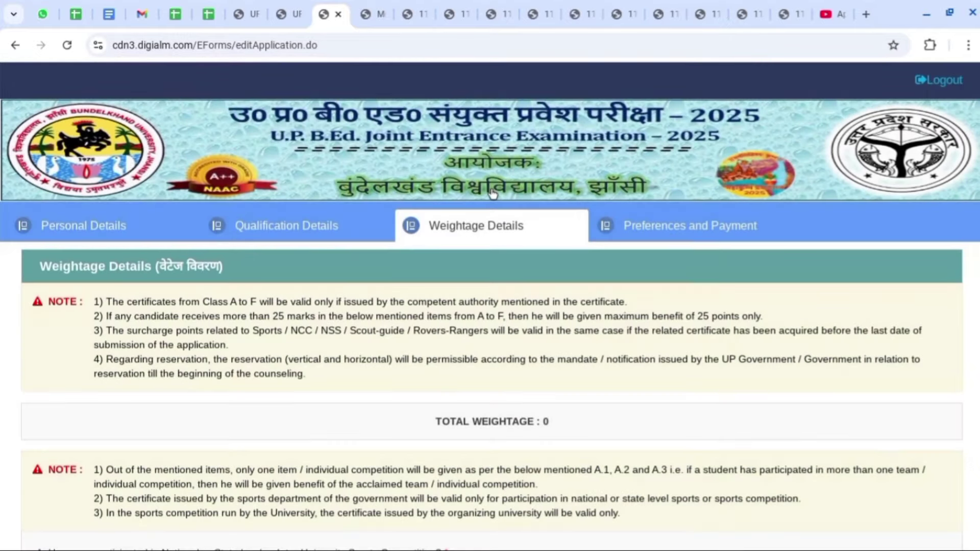
scroll(934, 308, "down", 4)
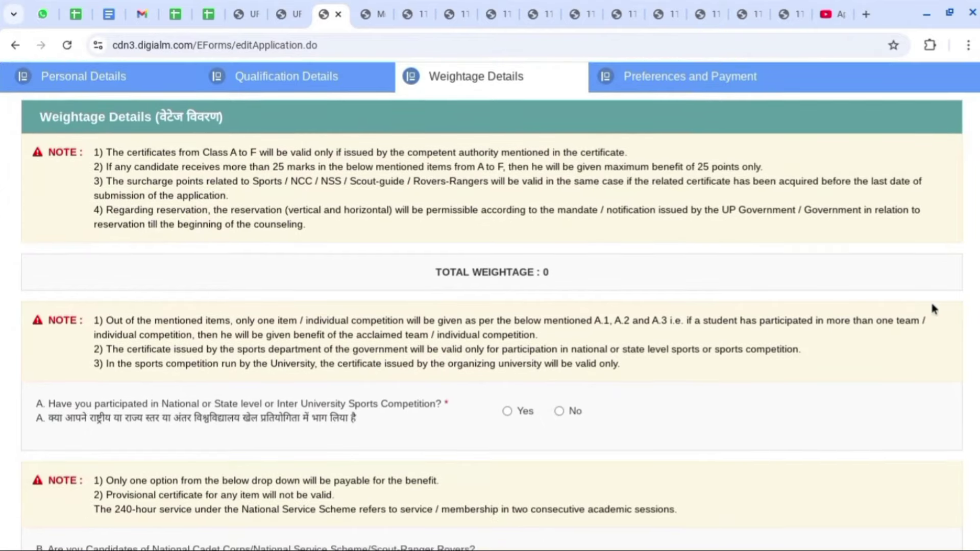
scroll(932, 307, "down", 4)
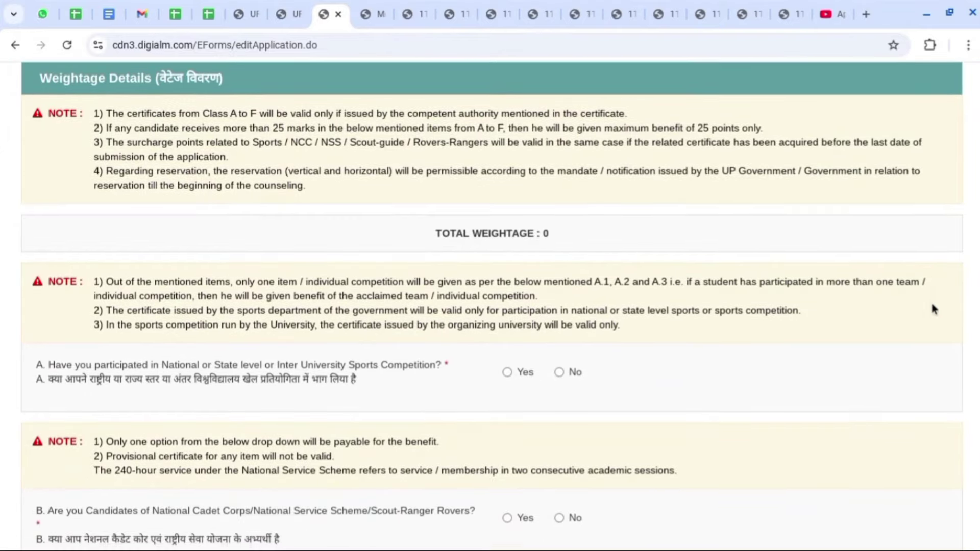
scroll(932, 306, "down", 1)
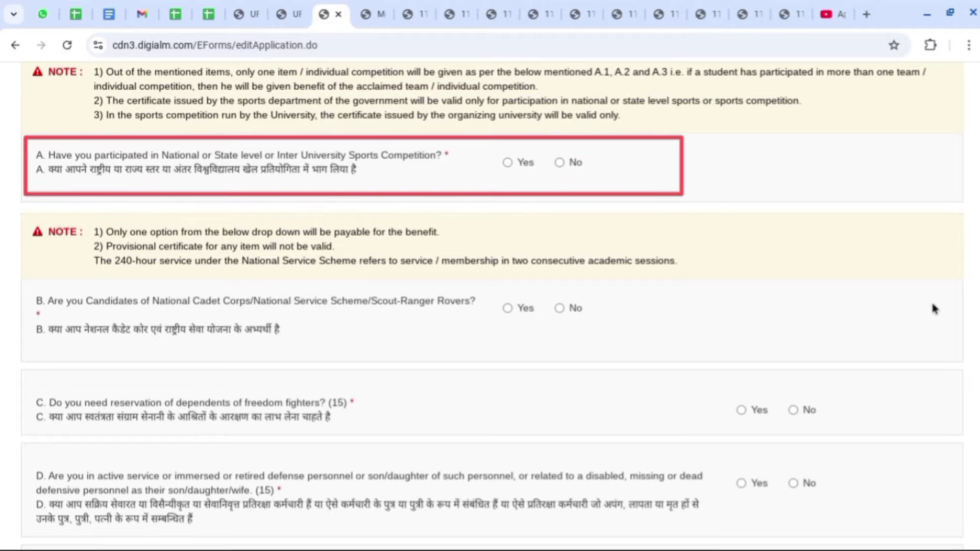
Answer No to the sports competition and NCC/NSS/Scout weightage questions.
left_click(507, 163)
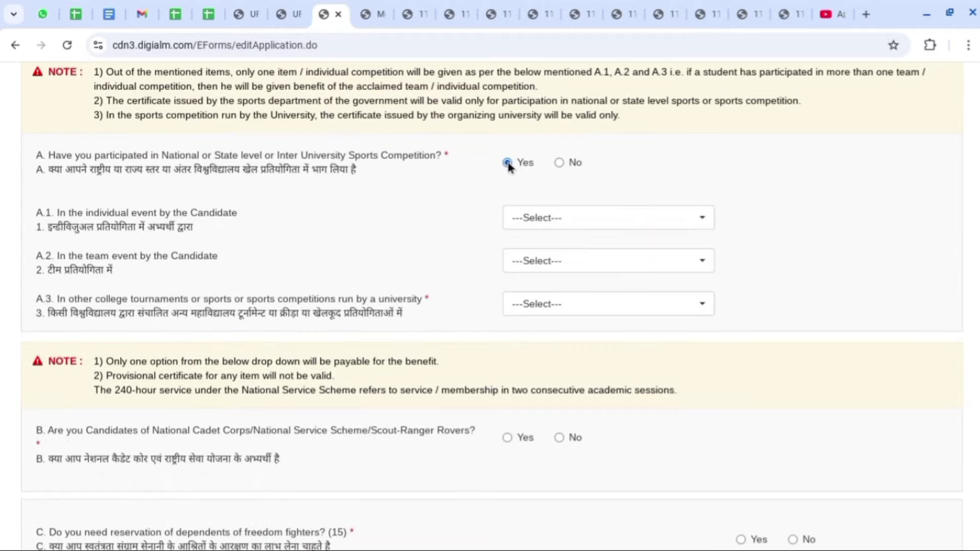
left_click(560, 163)
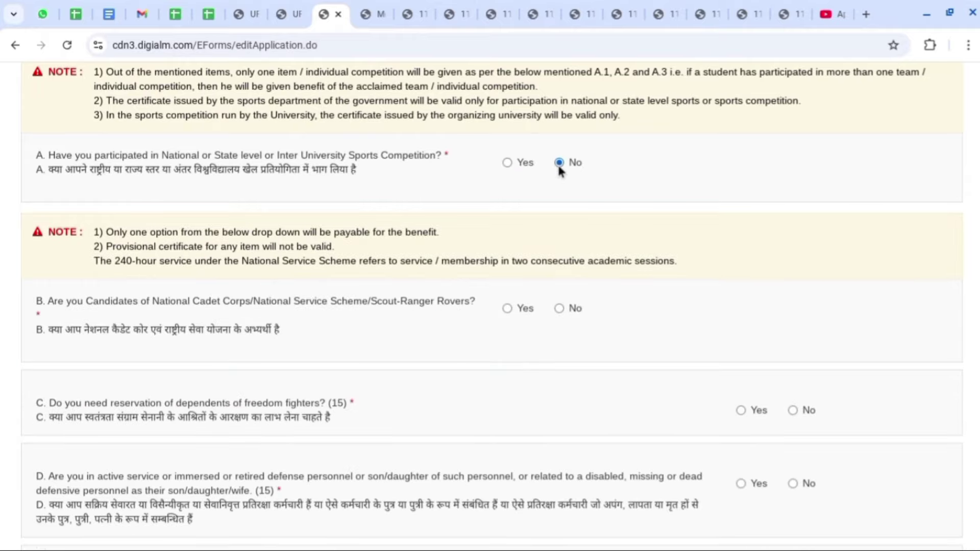
scroll(683, 210, "down", 2)
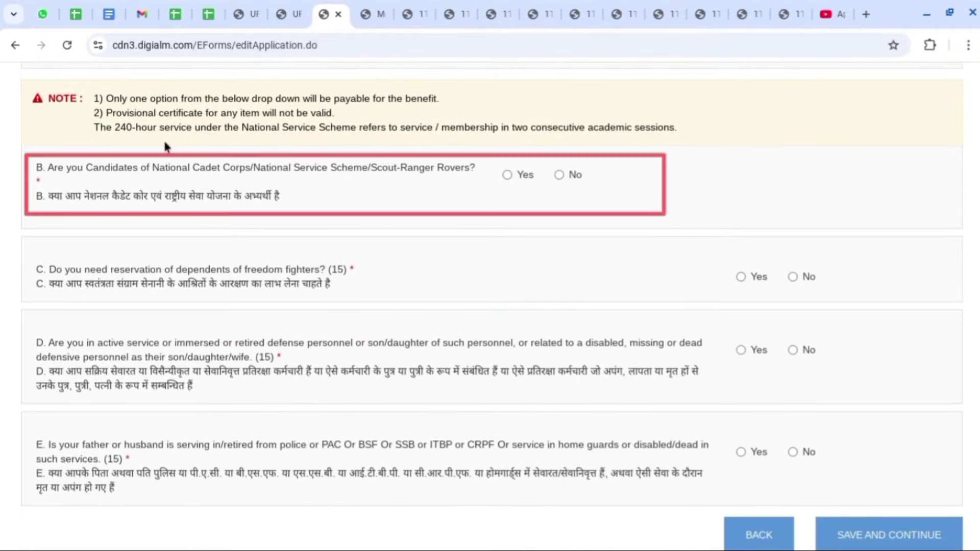
left_click(507, 174)
left_click(575, 246)
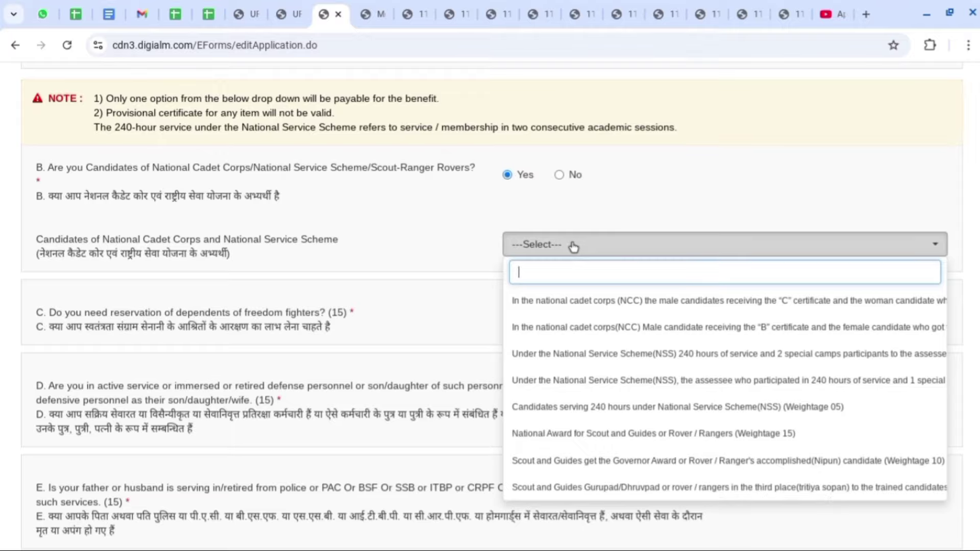
left_click(559, 175)
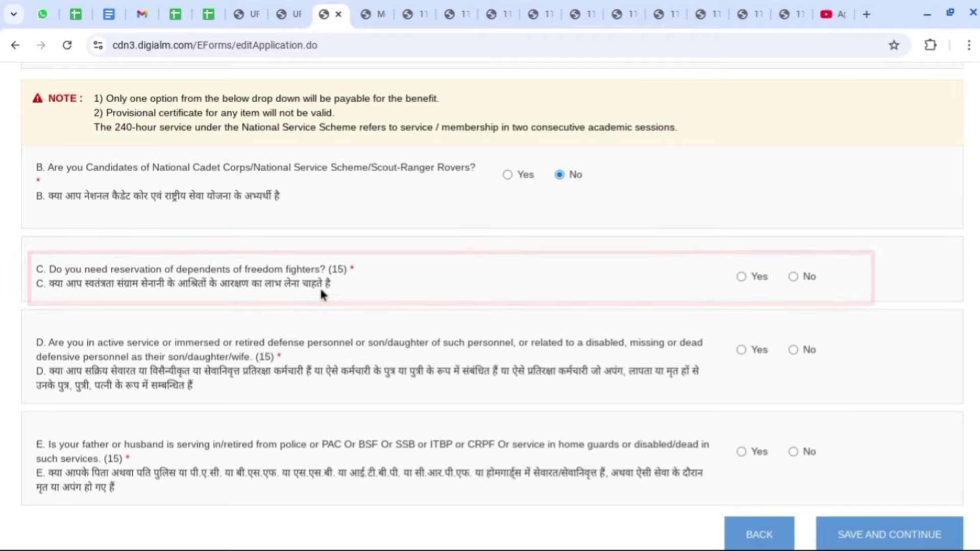
Answer No to questions C, D and E, then save and continue to Preferences.
left_click(741, 277)
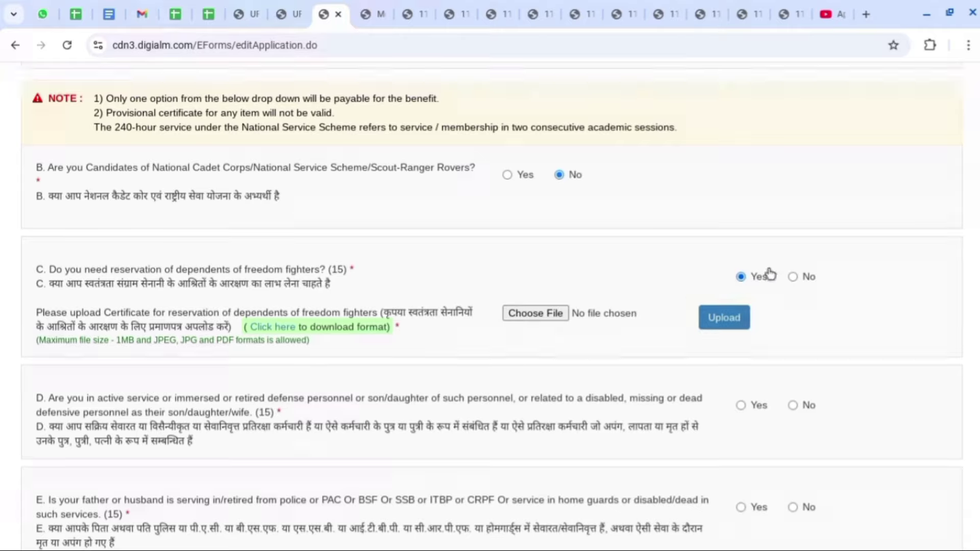
left_click(793, 276)
scroll(792, 276, "down", 2)
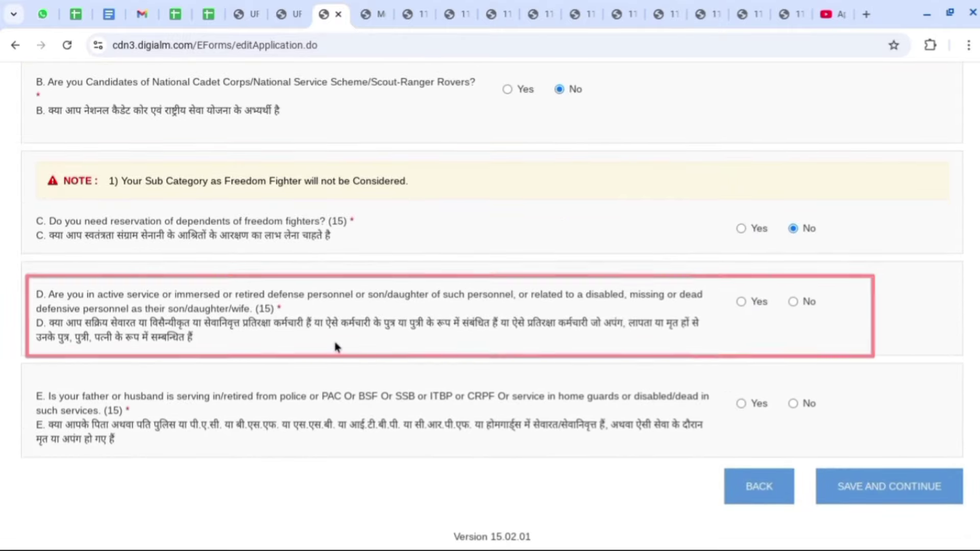
left_click(793, 301)
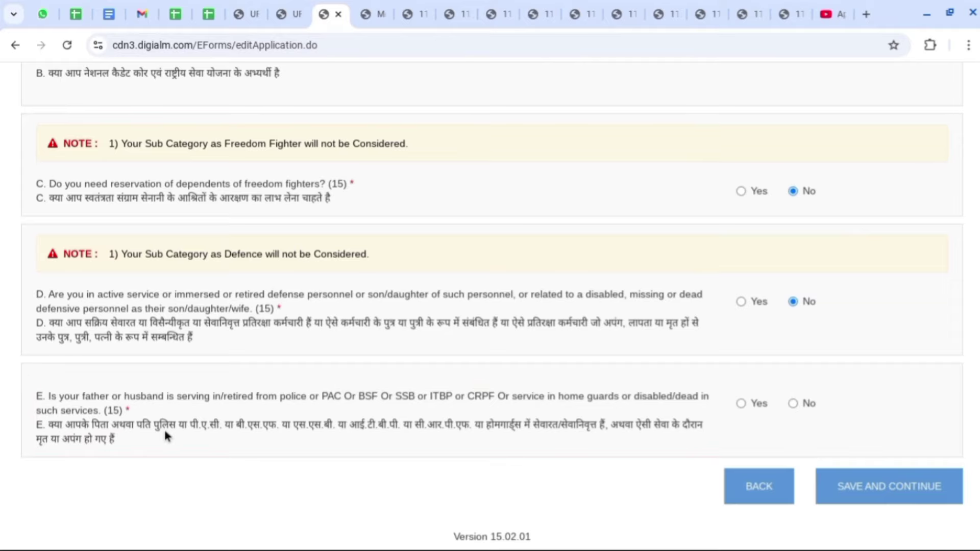
left_click(740, 404)
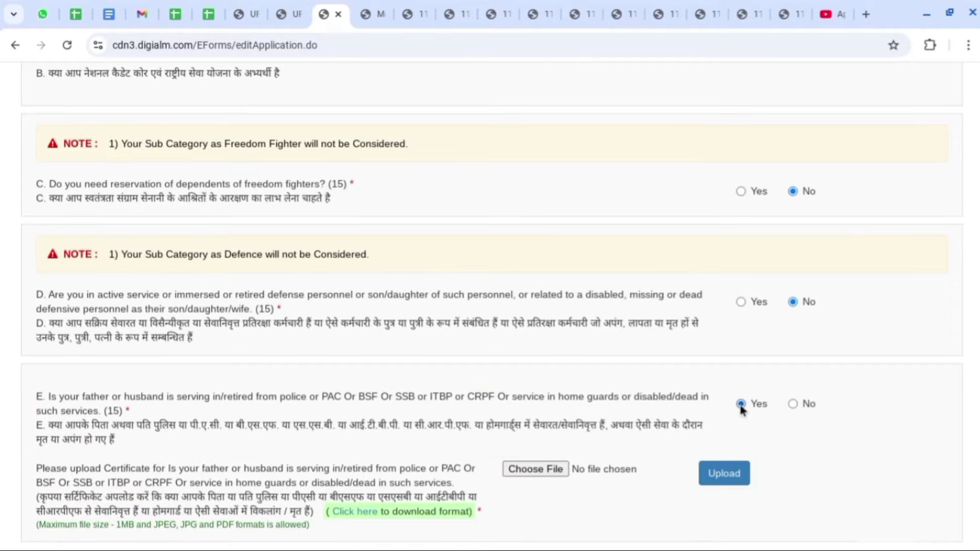
left_click(794, 403)
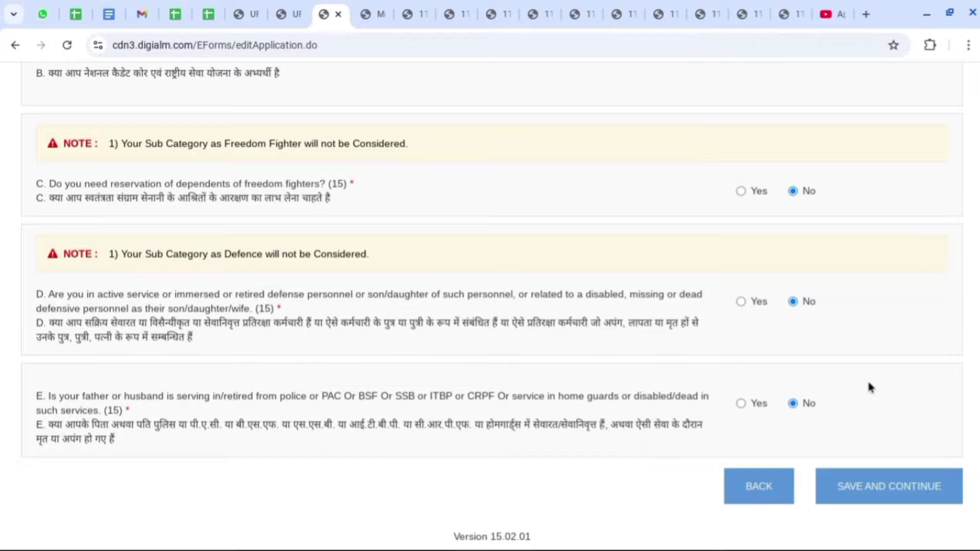
left_click(894, 491)
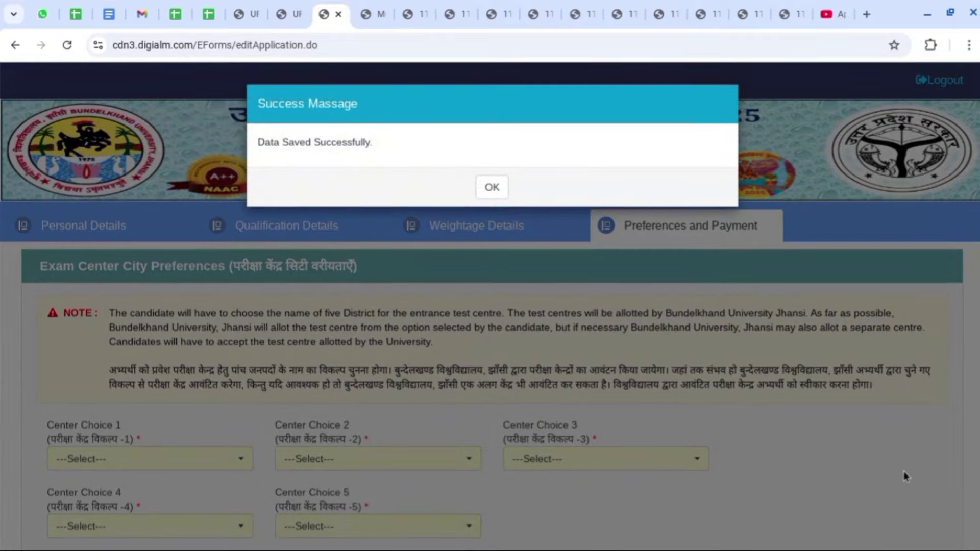
Dismiss the save confirmation and pick districts in the Center Choice dropdowns, starting with Choice 1.
left_click(494, 189)
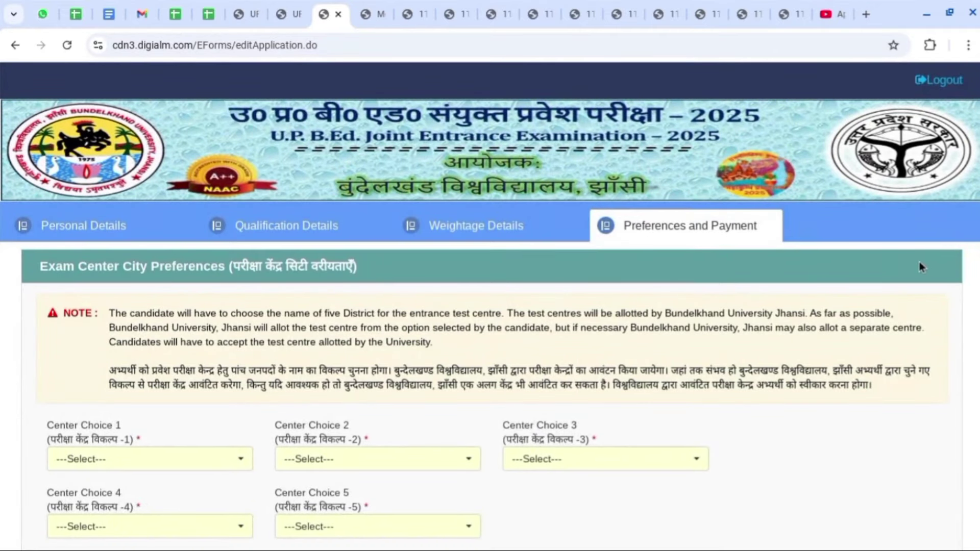
scroll(920, 266, "down", 3)
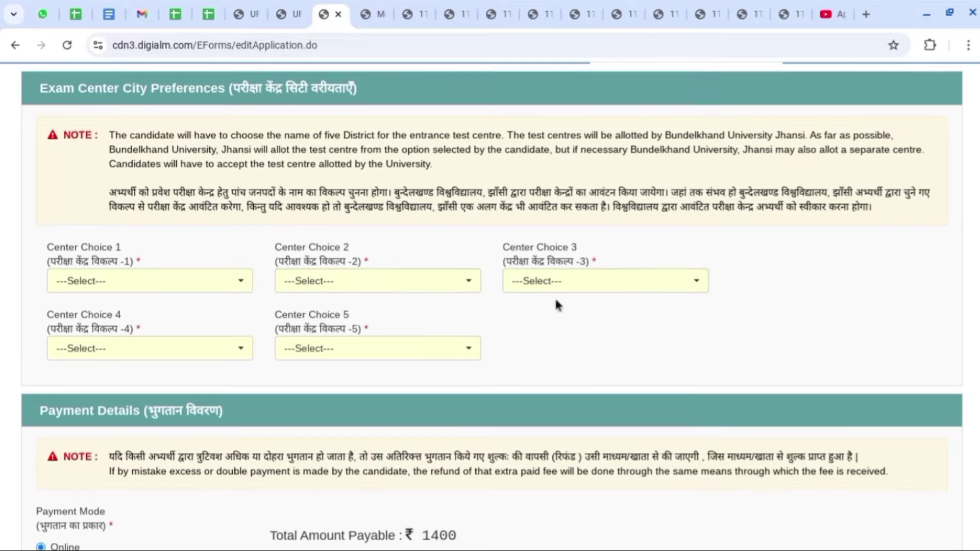
left_click(155, 284)
scroll(335, 401, "down", 3)
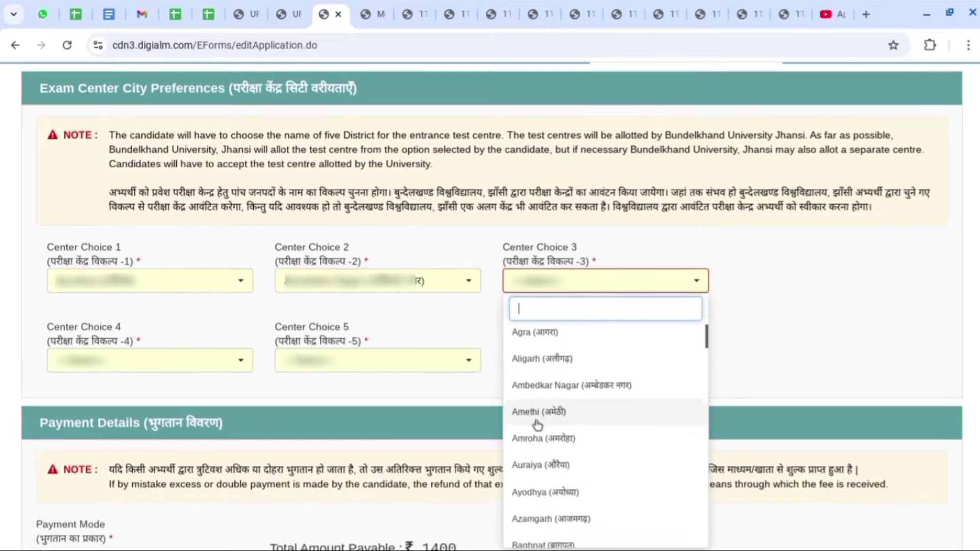
scroll(537, 424, "down", 10)
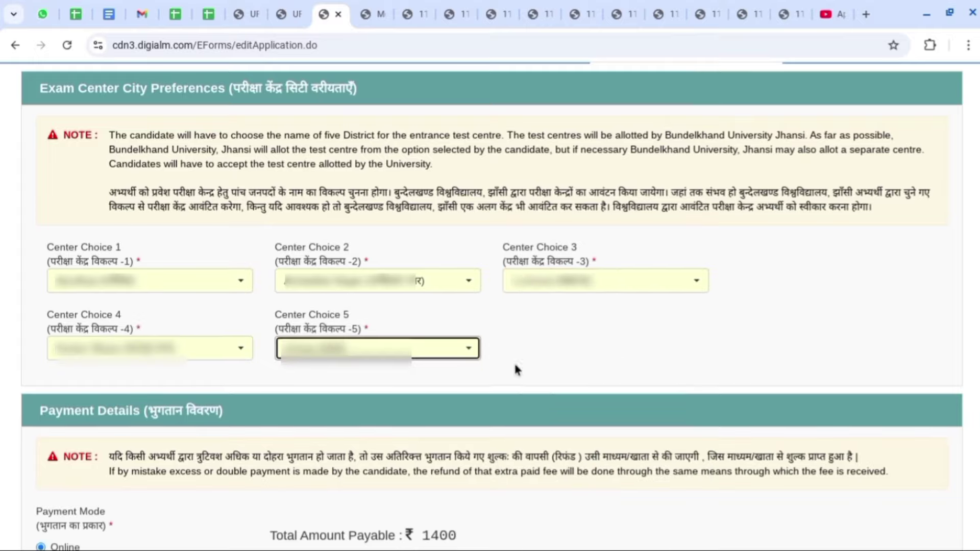
left_click(502, 354)
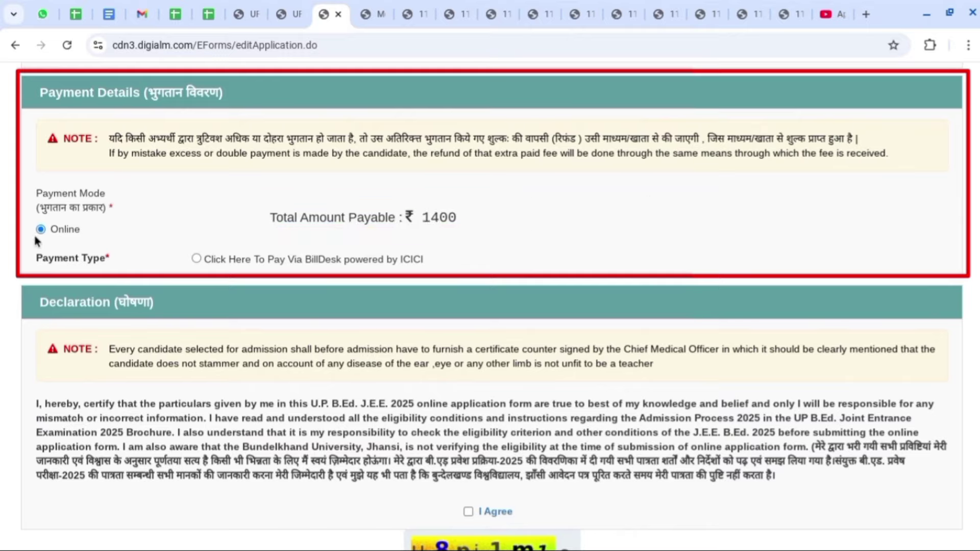
Choose BillDesk online payment, accept the declaration, enter the captcha and submit.
left_click(196, 259)
scroll(743, 253, "down", 3)
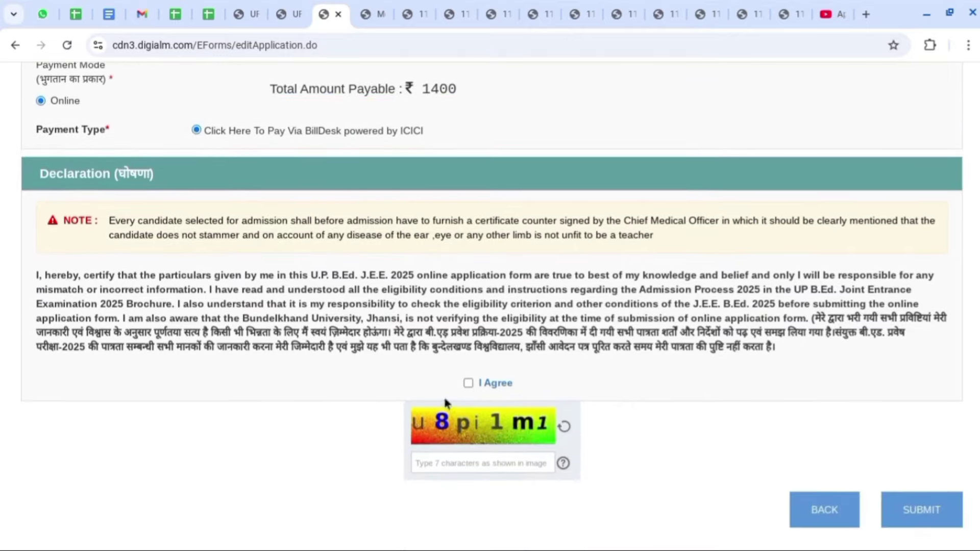
left_click(468, 383)
left_click(444, 465)
type("u8pi1m1")
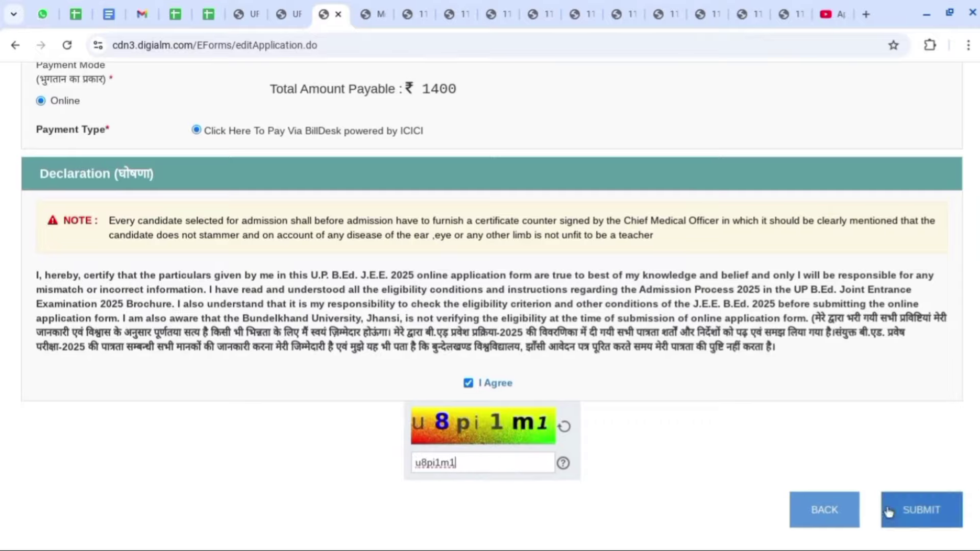
left_click(888, 512)
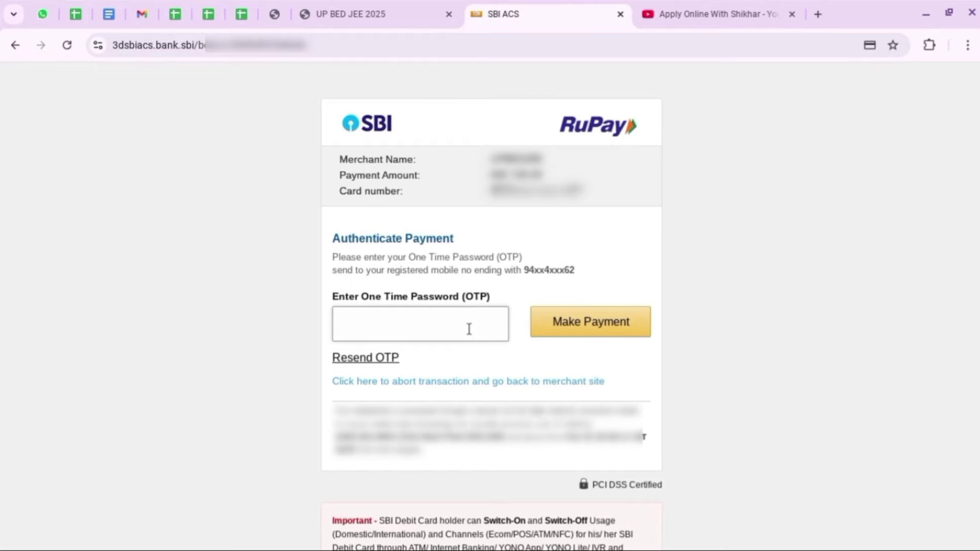
Enter the six-digit SBI one-time password and confirm the fee payment.
type("••••••")
left_click(627, 333)
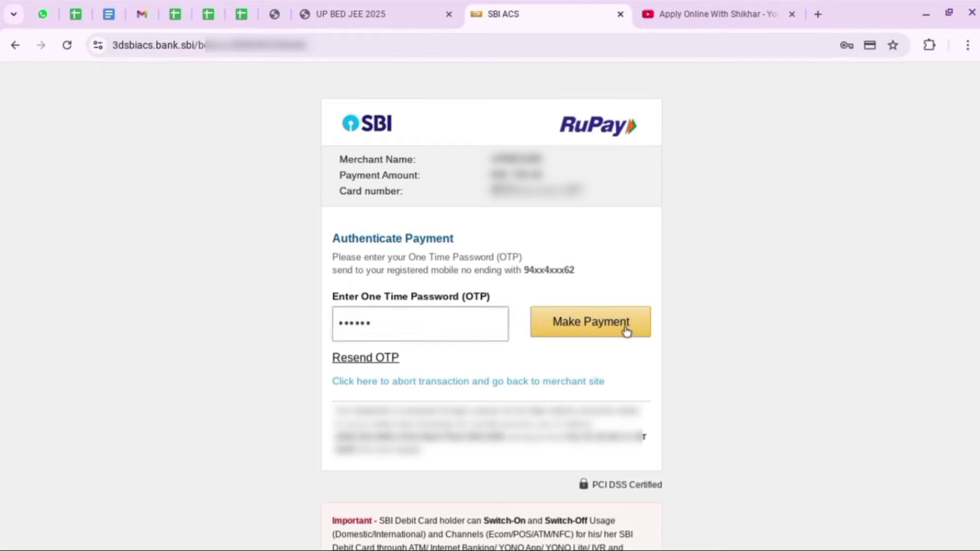